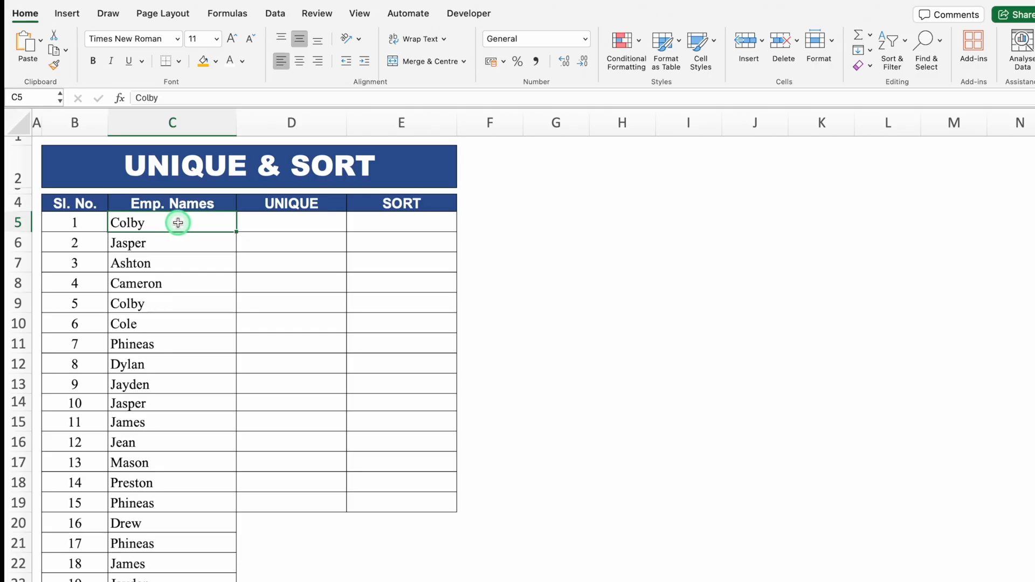
Highlight duplicate values in the employee names range C5:C34 with the light red fill and dark red text format.
{"action": "key", "text": "ctrl+shift+Down"}
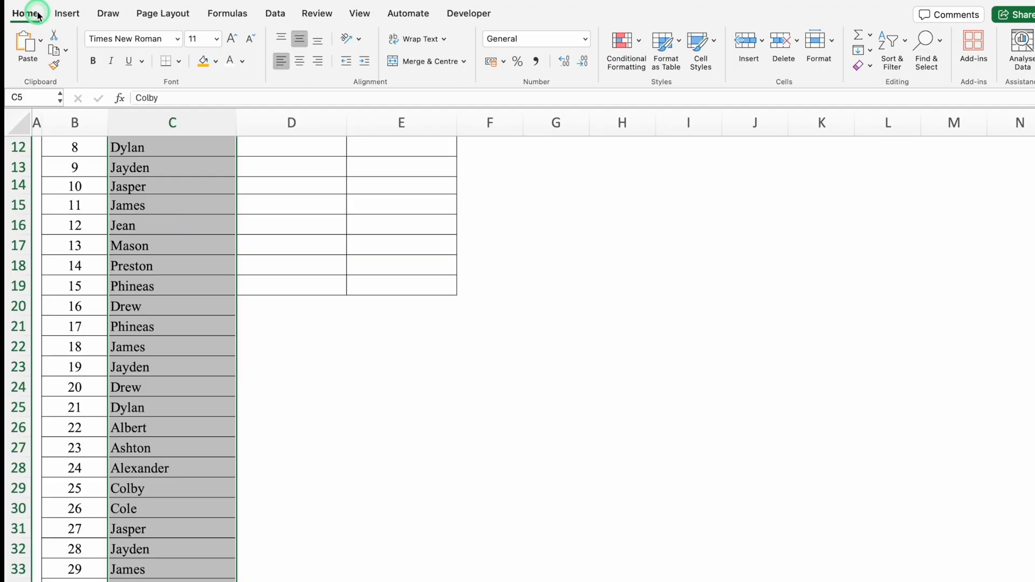
{"action": "left_click", "coordinate": [640, 44]}
{"action": "mouse_move", "coordinate": [707, 66]}
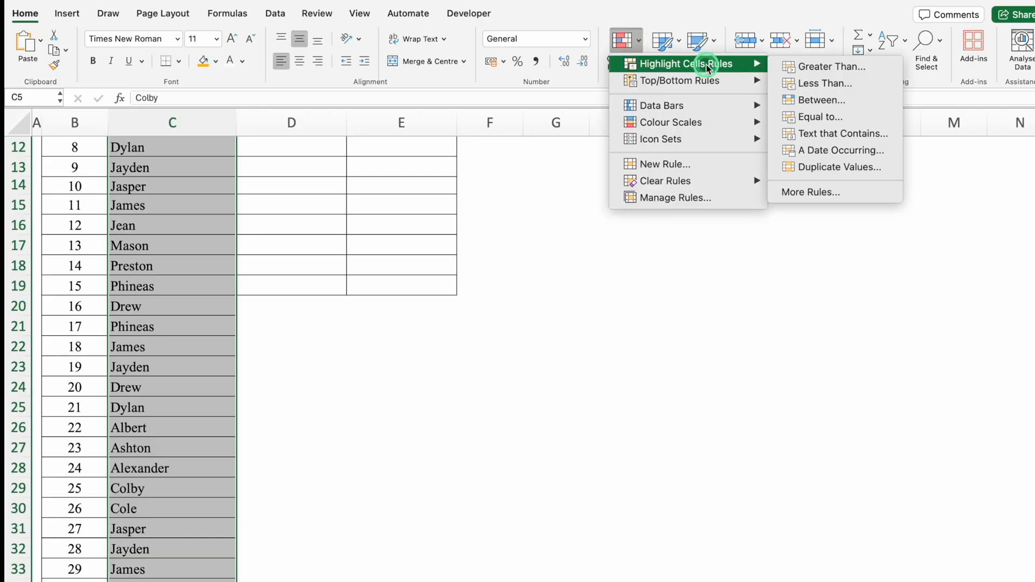
{"action": "left_click", "coordinate": [869, 168]}
{"action": "left_click", "coordinate": [625, 244]}
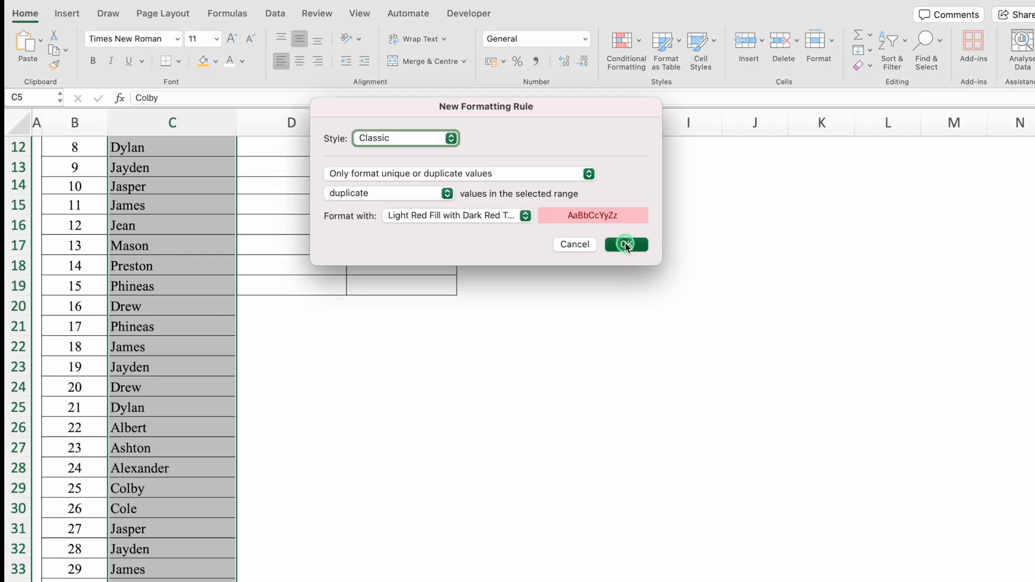
{"action": "scroll", "coordinate": [625, 244], "scroll_direction": "down", "scroll_amount": 1}
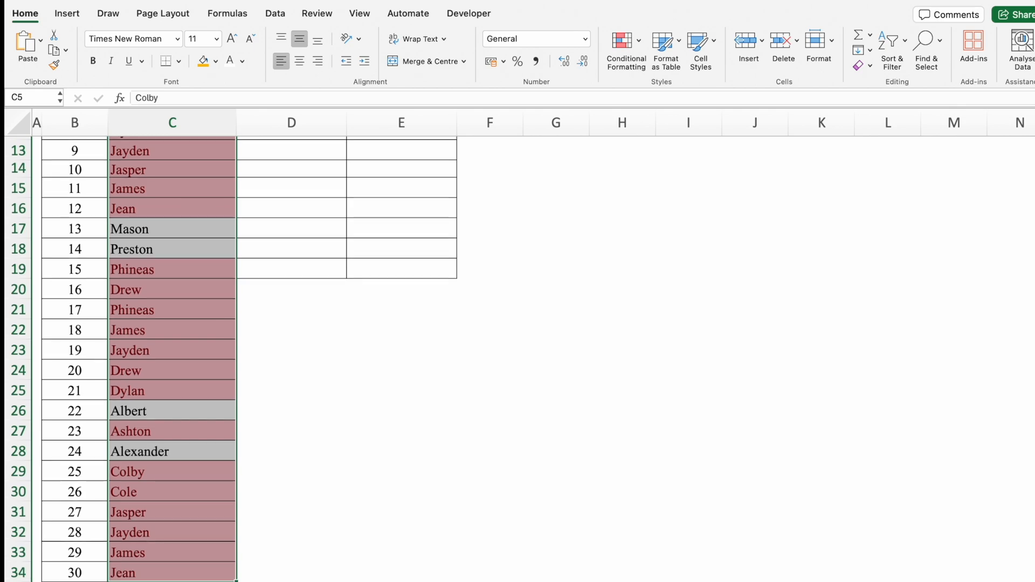
{"action": "scroll", "coordinate": [231, 359], "scroll_direction": "up", "scroll_amount": 5}
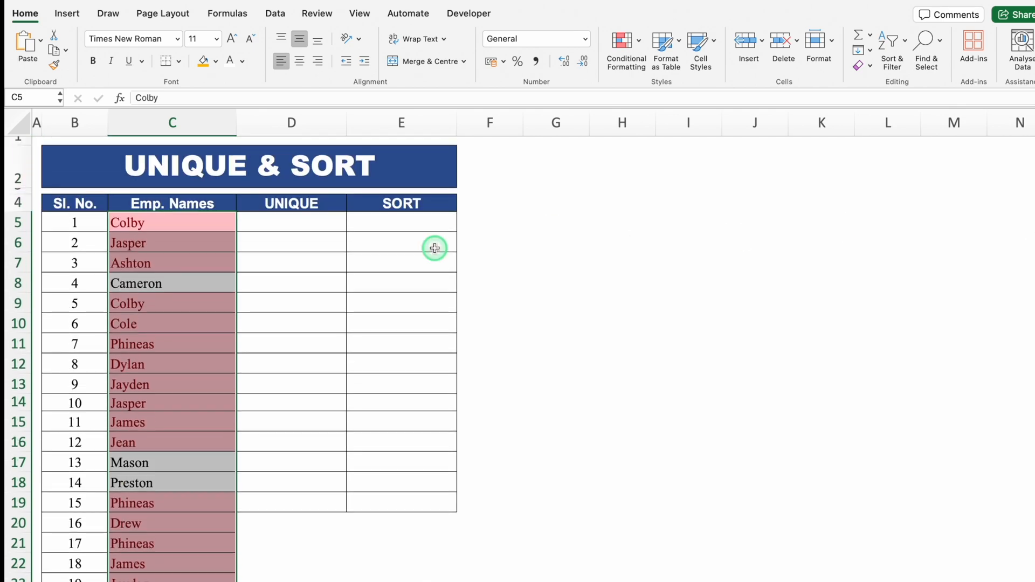
Enter =UNIQUE(C5:C34) in cell D5 to list the distinct employee names in the UNIQUE column.
{"action": "left_click", "coordinate": [288, 222]}
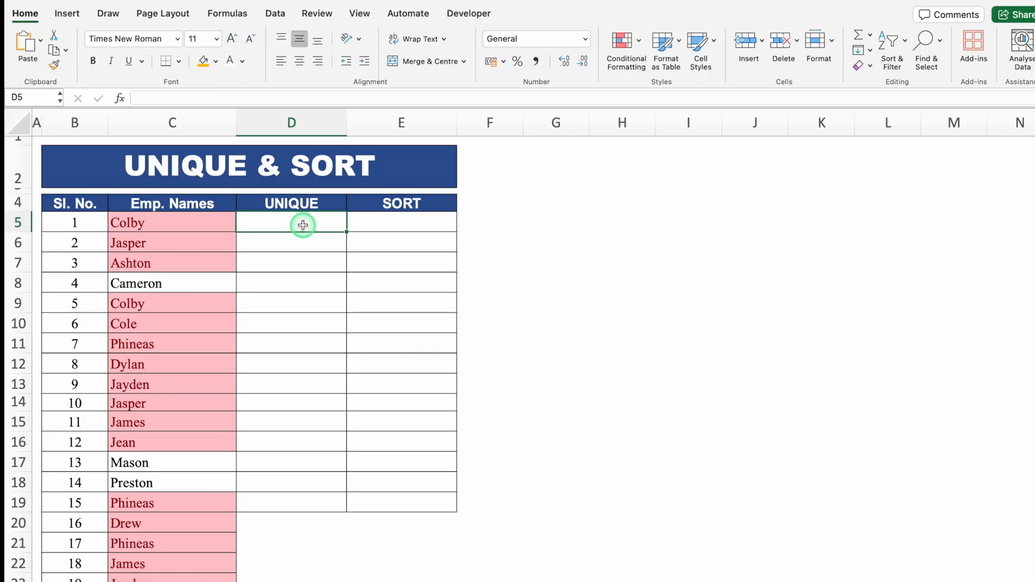
{"action": "type", "text": "="}
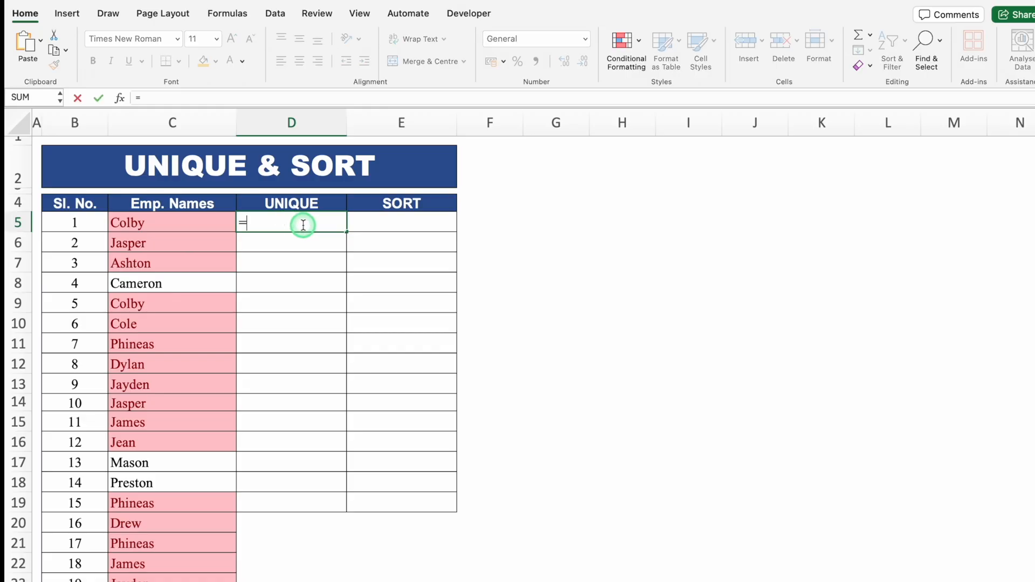
{"action": "type", "text": "uniq"}
{"action": "double_click", "coordinate": [283, 253]}
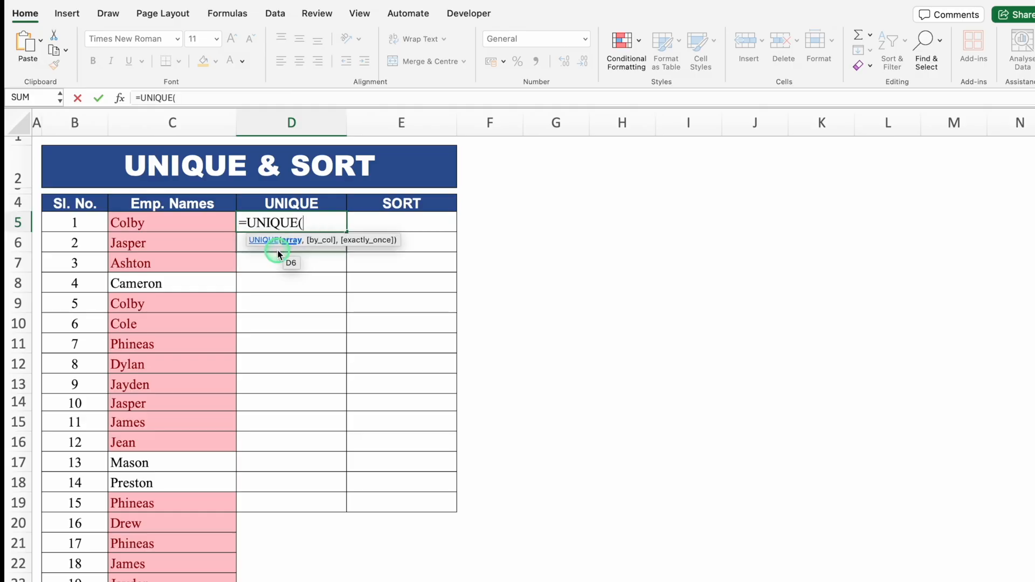
{"action": "left_click", "coordinate": [198, 223]}
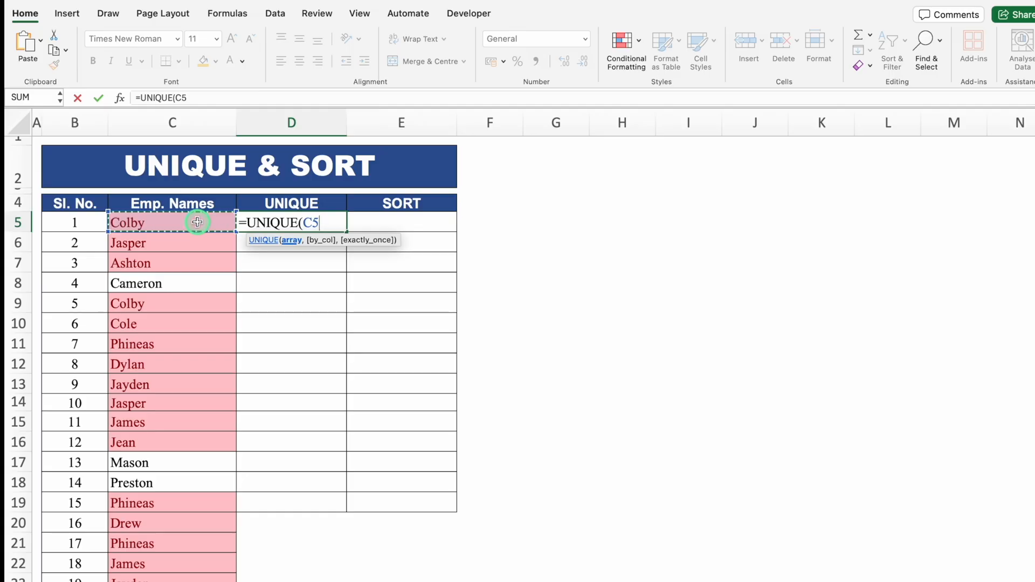
{"action": "key", "text": "ctrl+shift+Down"}
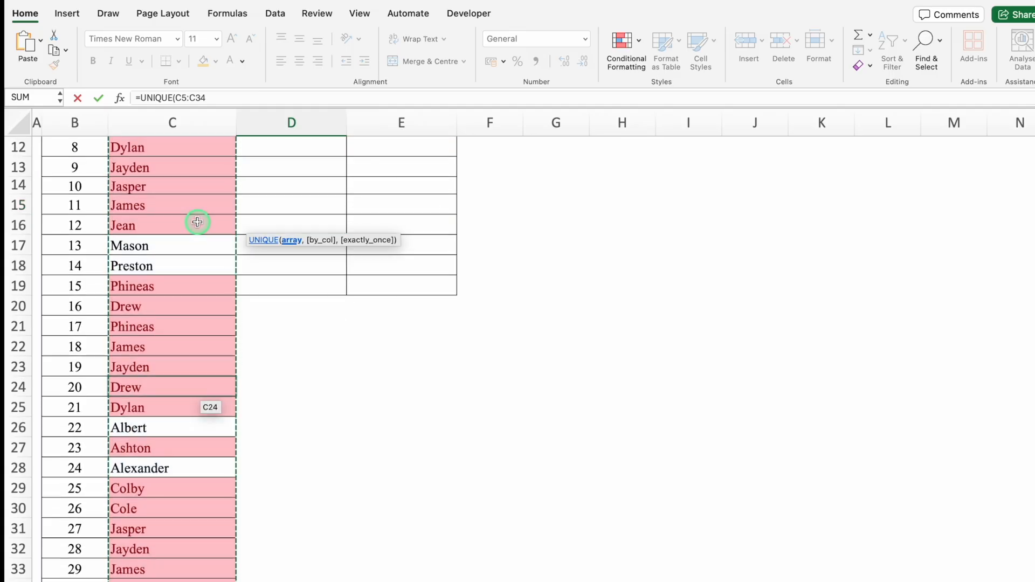
{"action": "type", "text": ")"}
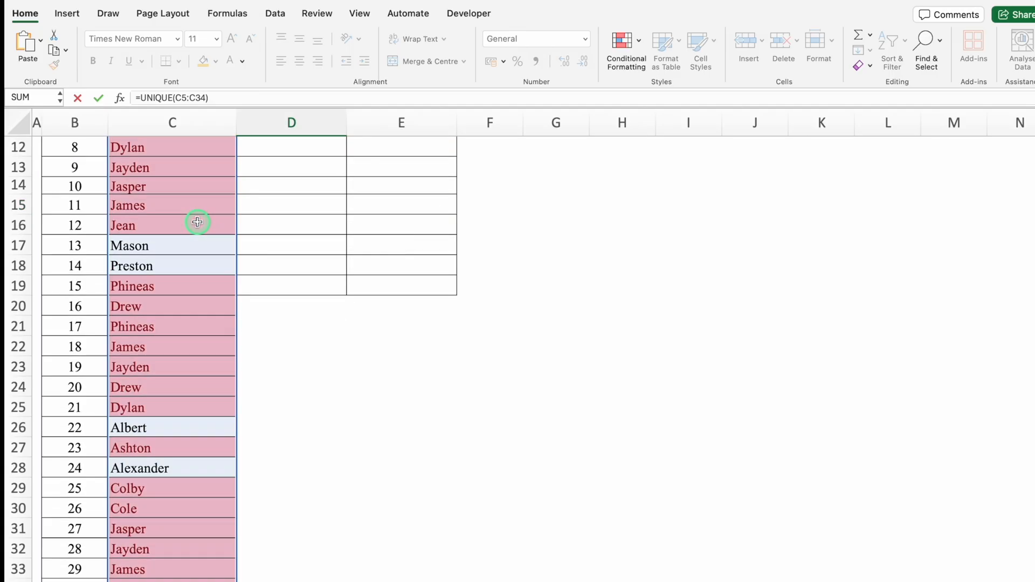
{"action": "key", "text": "Return"}
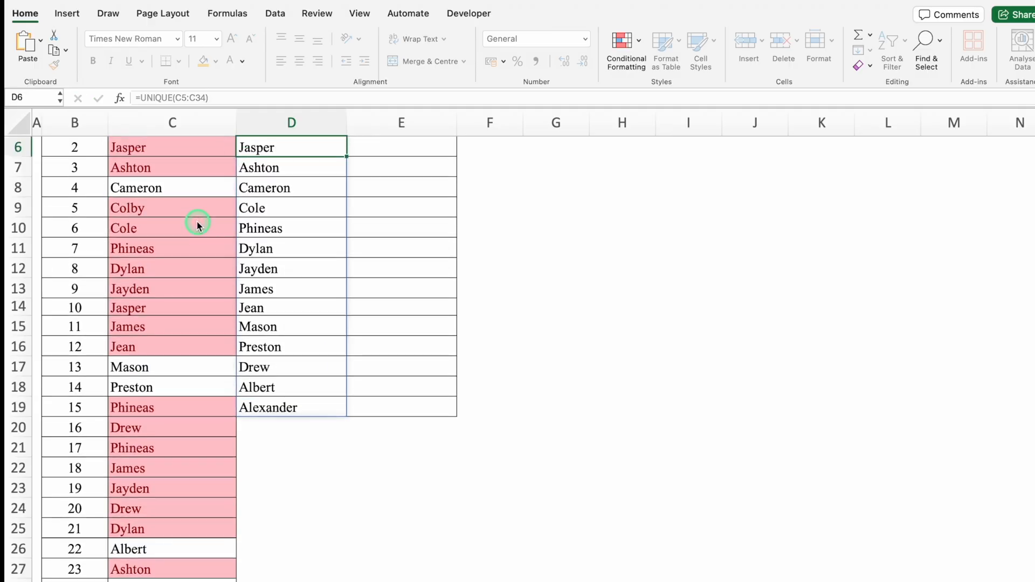
{"action": "scroll", "coordinate": [199, 223], "scroll_direction": "up", "scroll_amount": 3}
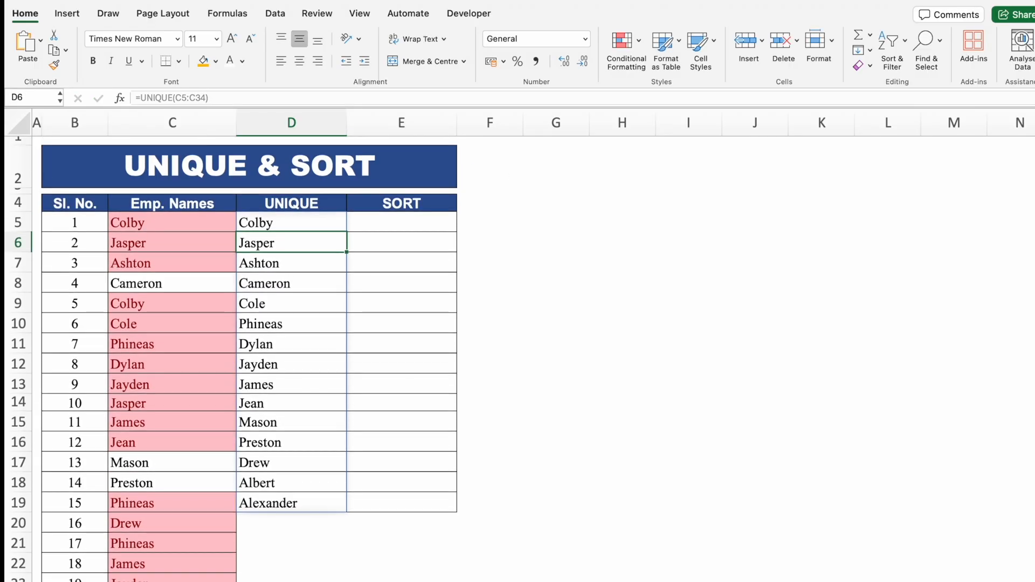
{"action": "left_click", "coordinate": [303, 224]}
{"action": "left_click", "coordinate": [303, 240]}
{"action": "left_click", "coordinate": [306, 266]}
{"action": "left_click", "coordinate": [306, 305]}
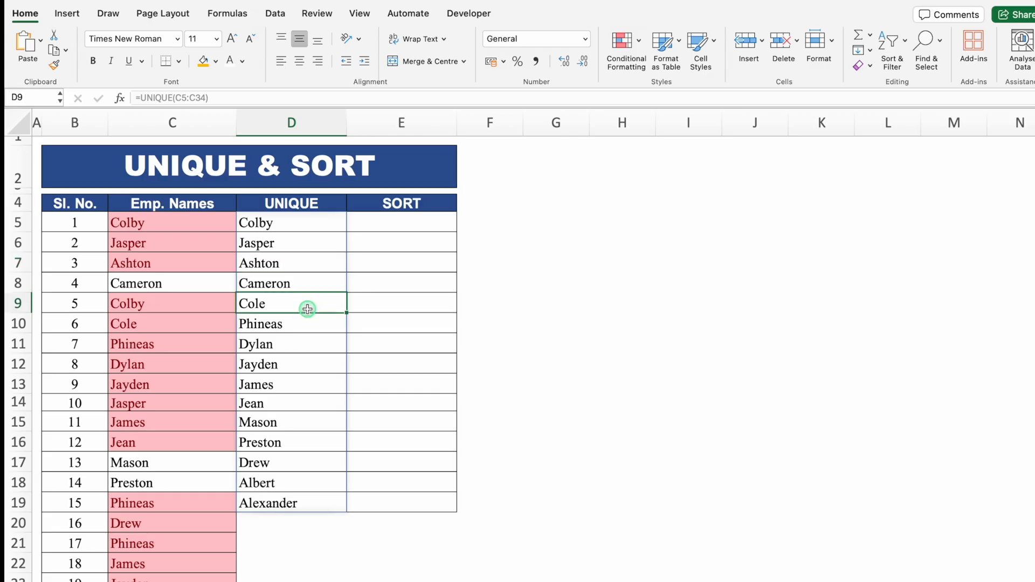
Enter =UNIQUE(C5:C34) in cell E5, the first cell of the SORT column.
{"action": "left_click", "coordinate": [395, 226]}
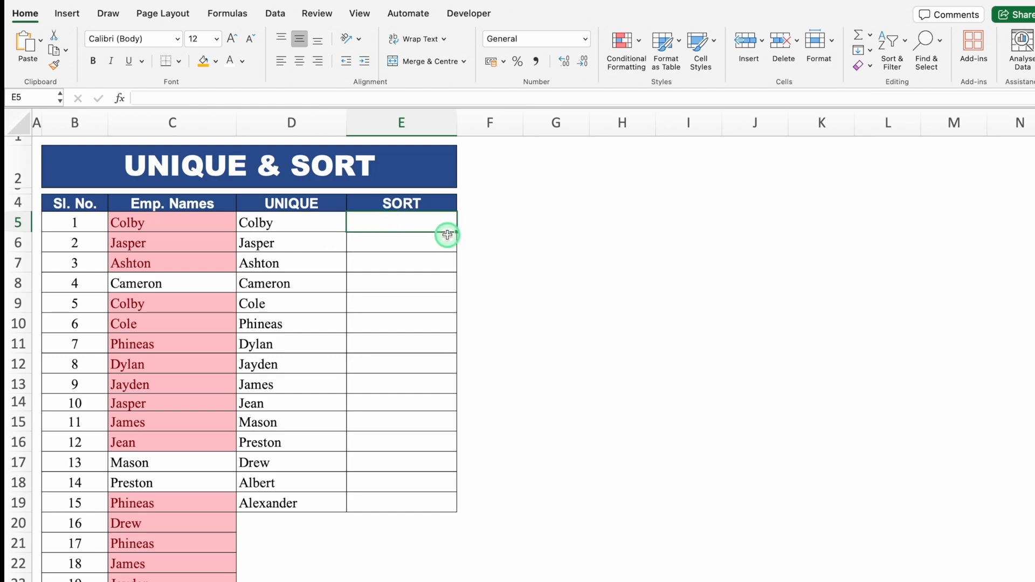
{"action": "type", "text": "=uni"}
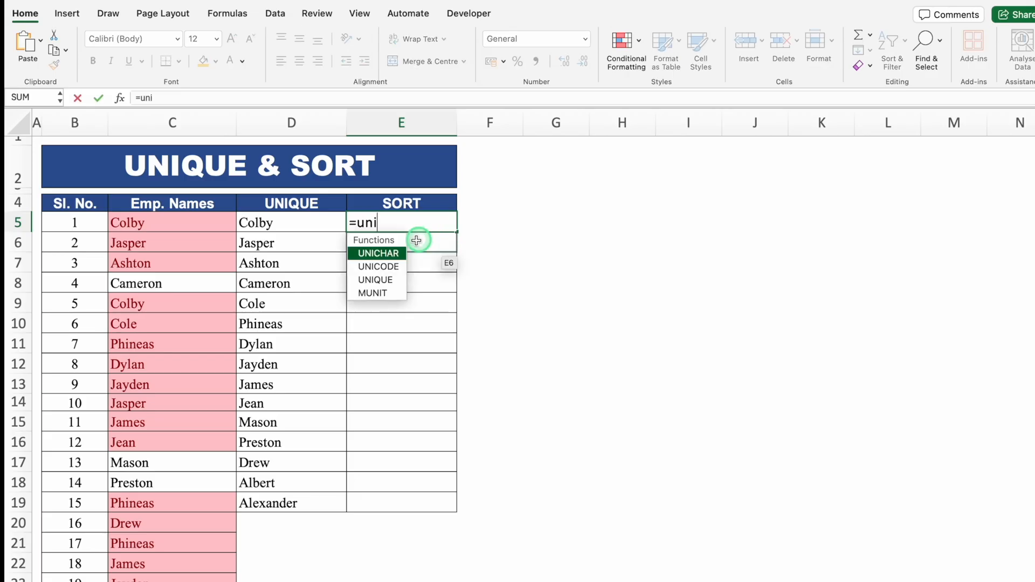
{"action": "double_click", "coordinate": [389, 280]}
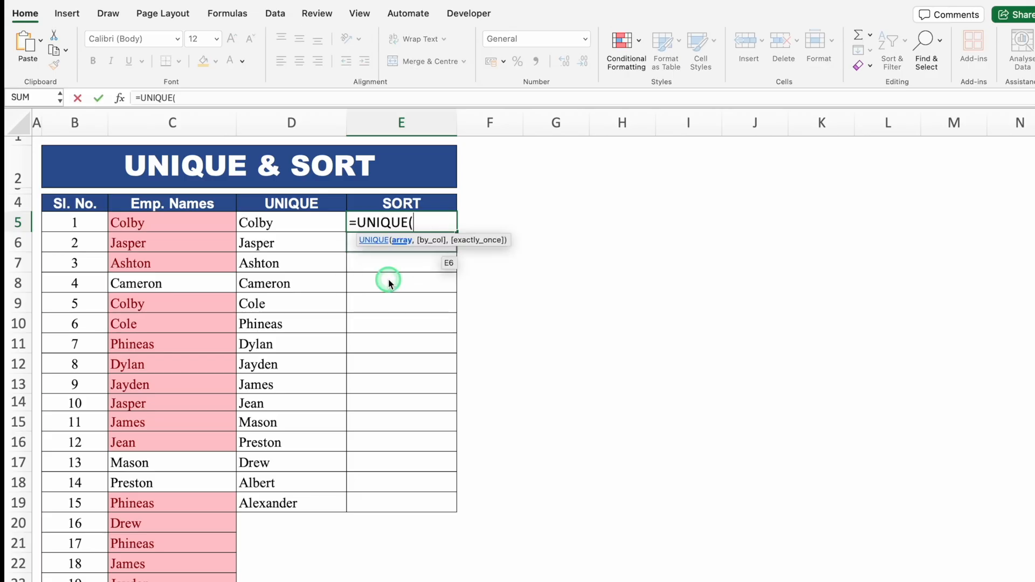
{"action": "left_click", "coordinate": [185, 224]}
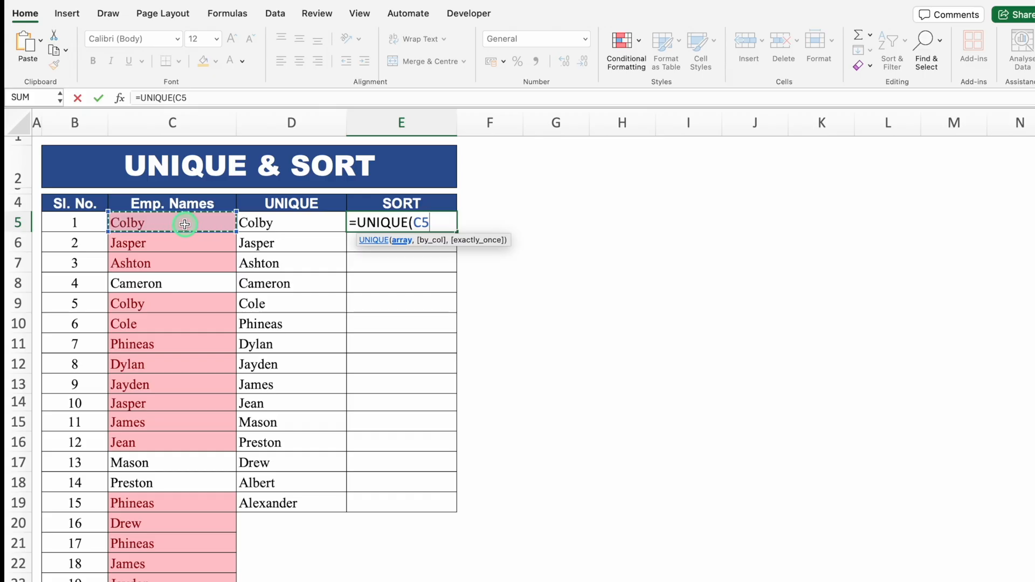
{"action": "key", "text": "ctrl+shift+Down"}
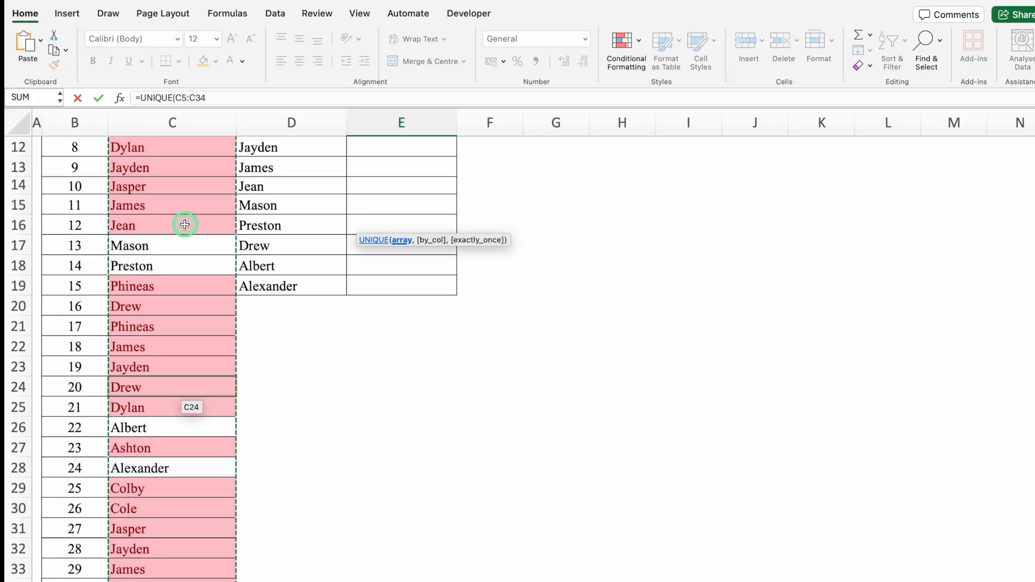
{"action": "type", "text": ")"}
{"action": "key", "text": "Return"}
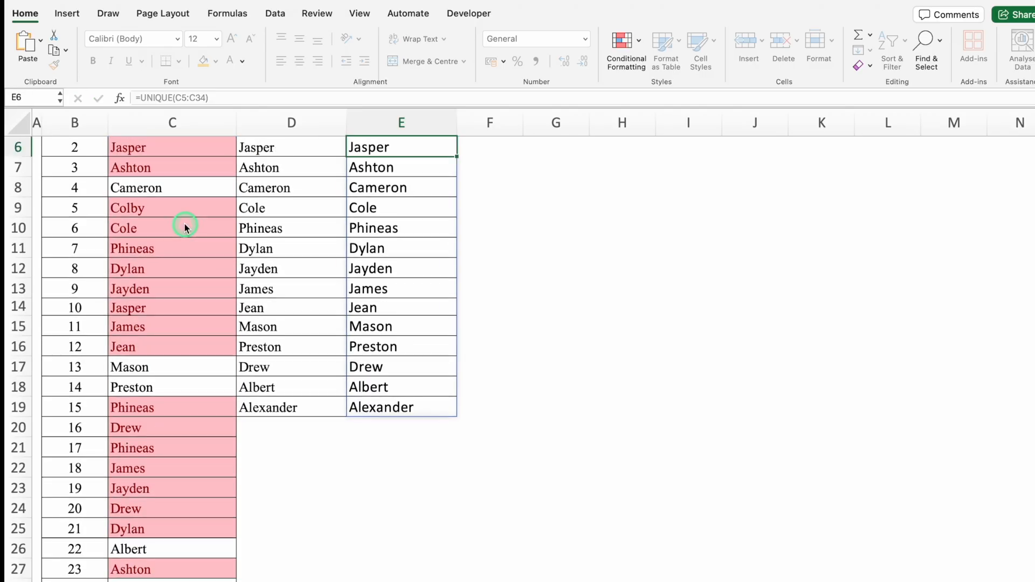
{"action": "left_click_drag", "start_coordinate": [622, 227], "coordinate": [954, 228]}
Wrap the formula in E5 in the SORT function so that it reads =SORT(UNIQUE(C5:C34)).
{"action": "scroll", "coordinate": [517, 345], "scroll_direction": "up", "scroll_amount": 3}
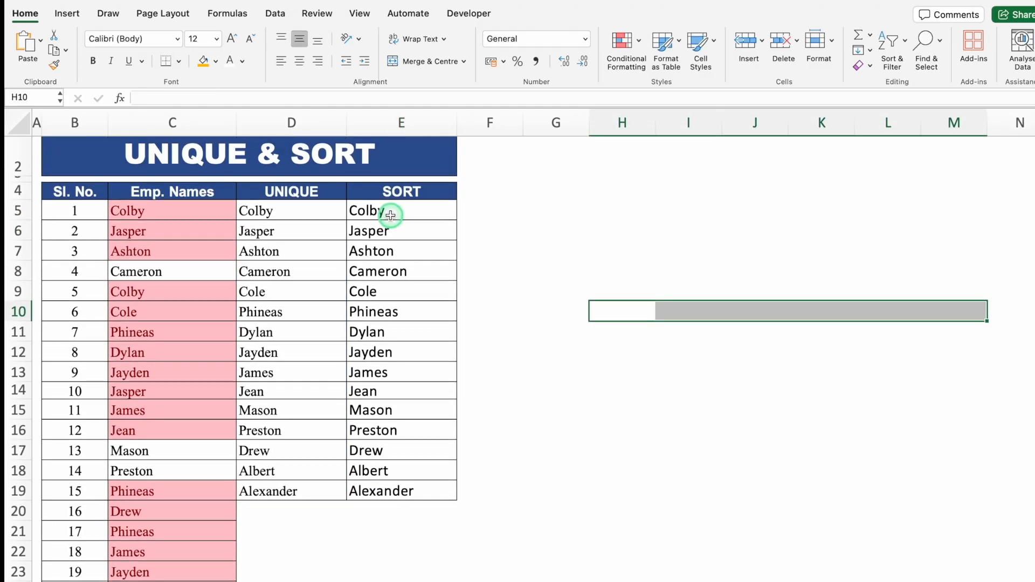
{"action": "left_click", "coordinate": [390, 216]}
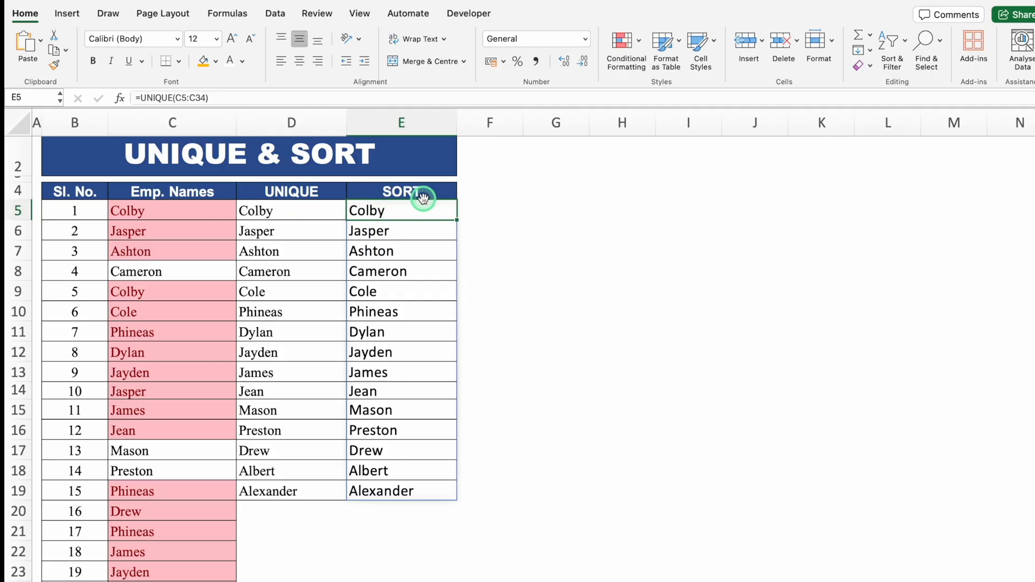
{"action": "left_click", "coordinate": [139, 98]}
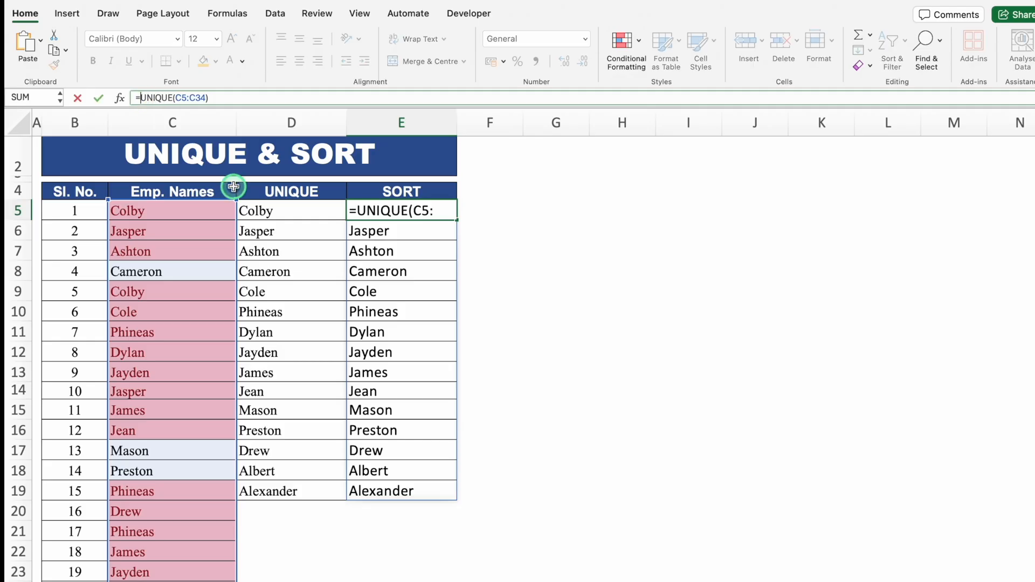
{"action": "type", "text": "so"}
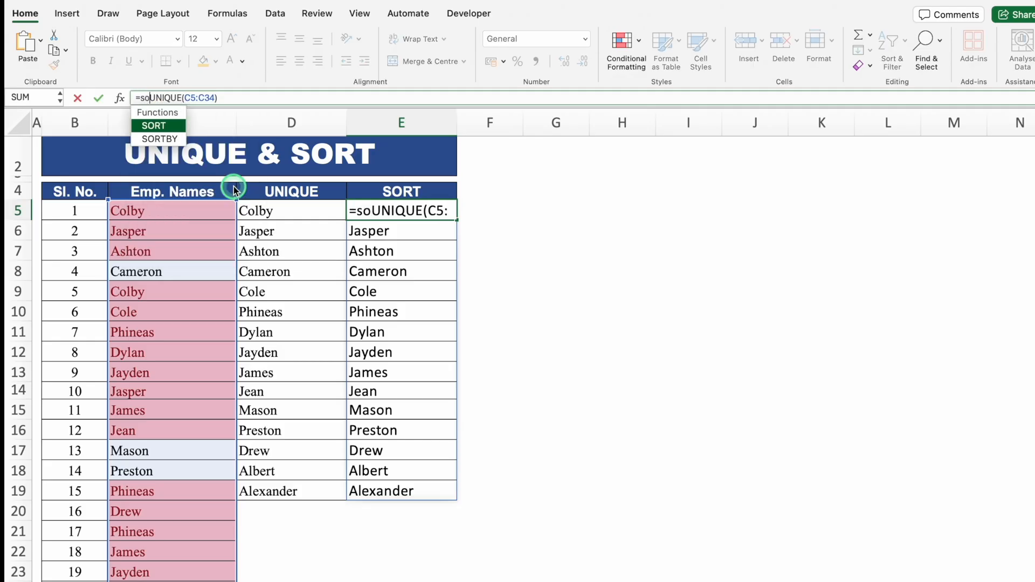
{"action": "type", "text": "rt"}
{"action": "double_click", "coordinate": [172, 126]}
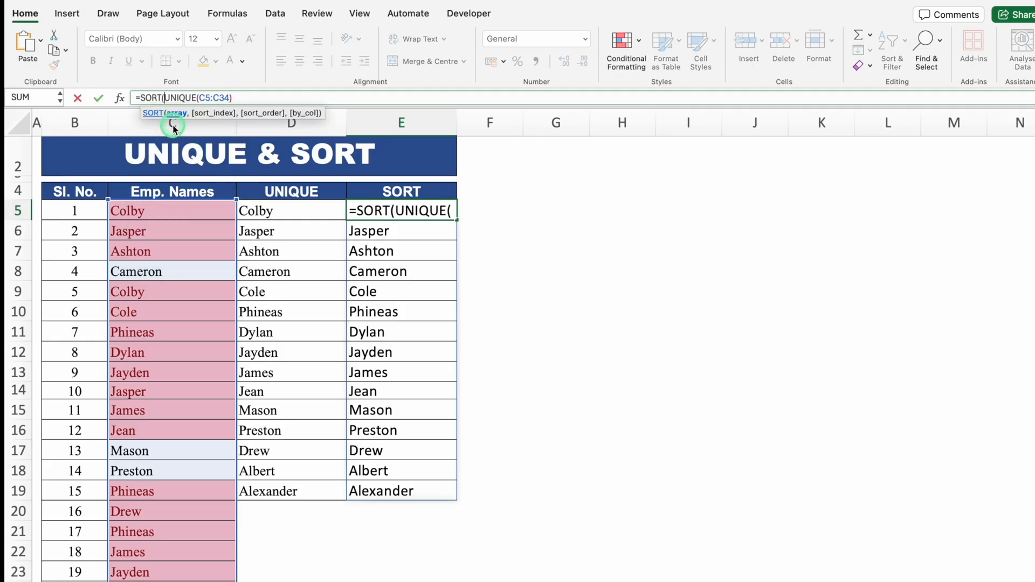
{"action": "left_click", "coordinate": [261, 98]}
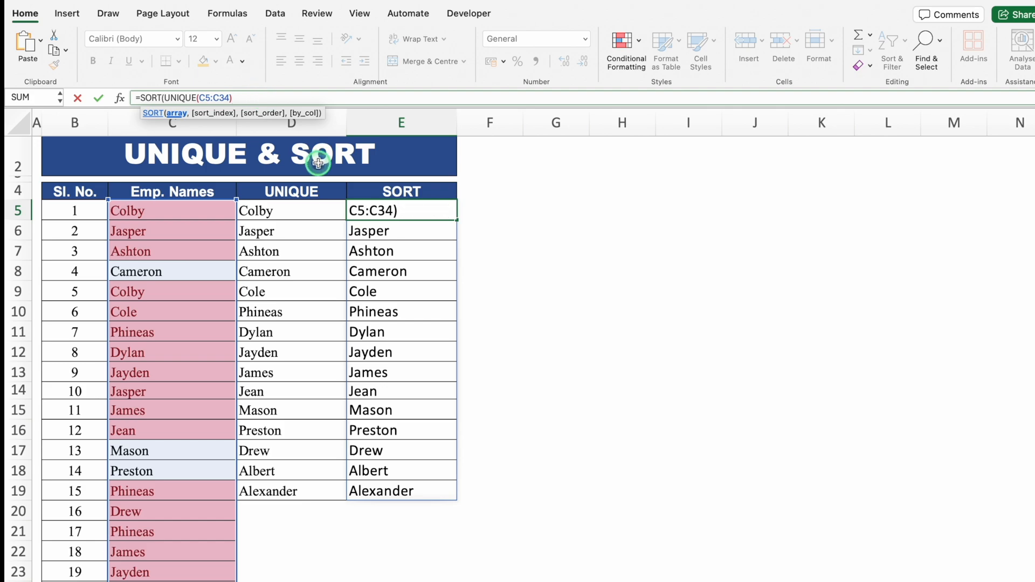
{"action": "type", "text": ")"}
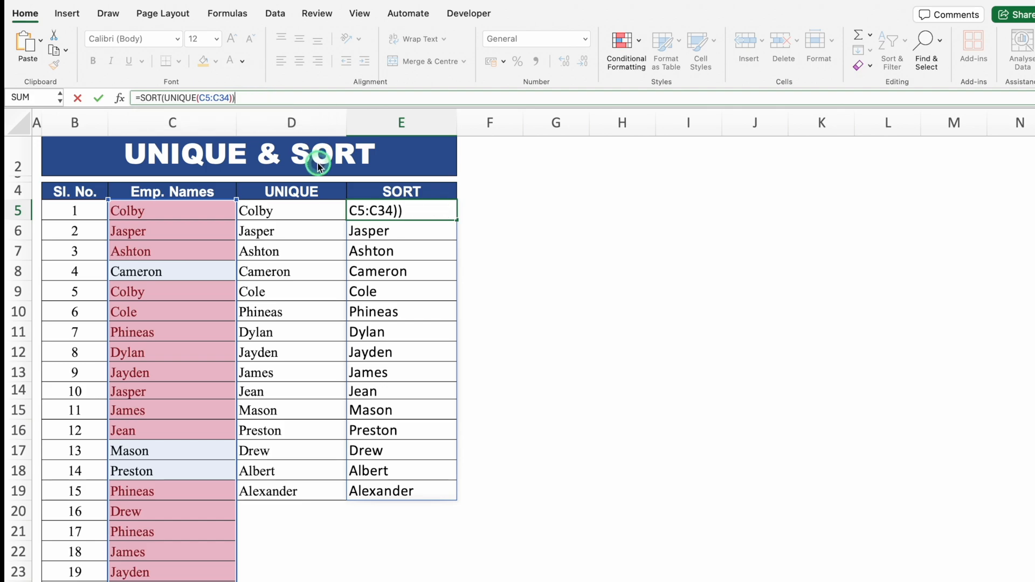
{"action": "key", "text": "Return"}
{"action": "left_click", "coordinate": [615, 267]}
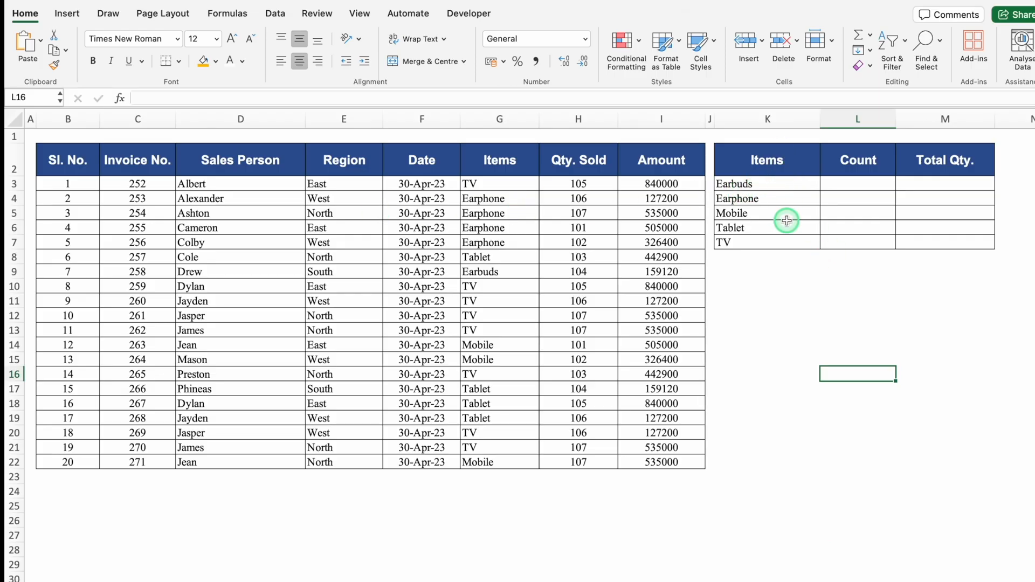
{"action": "left_click", "coordinate": [868, 183]}
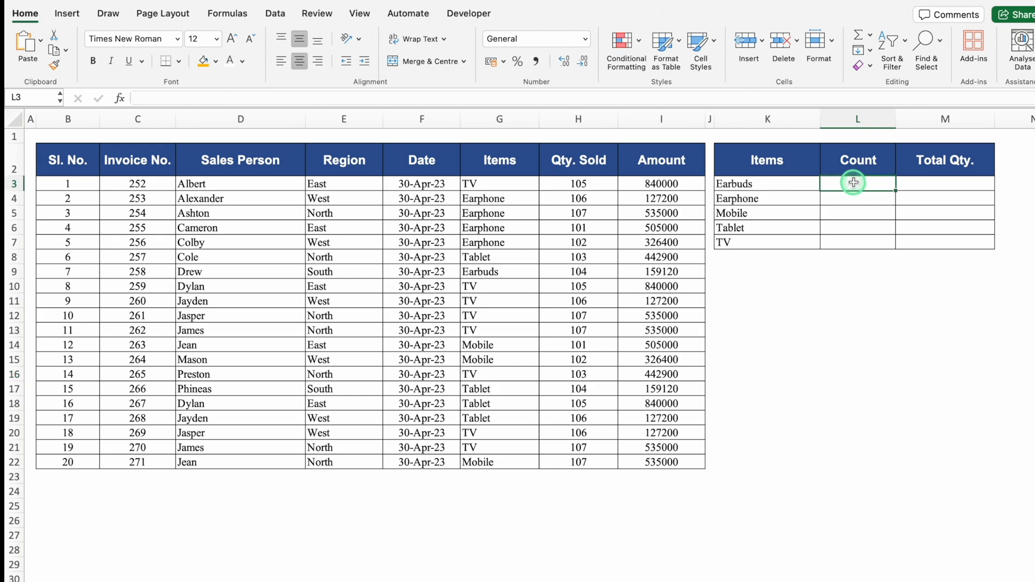
{"action": "left_click", "coordinate": [927, 182]}
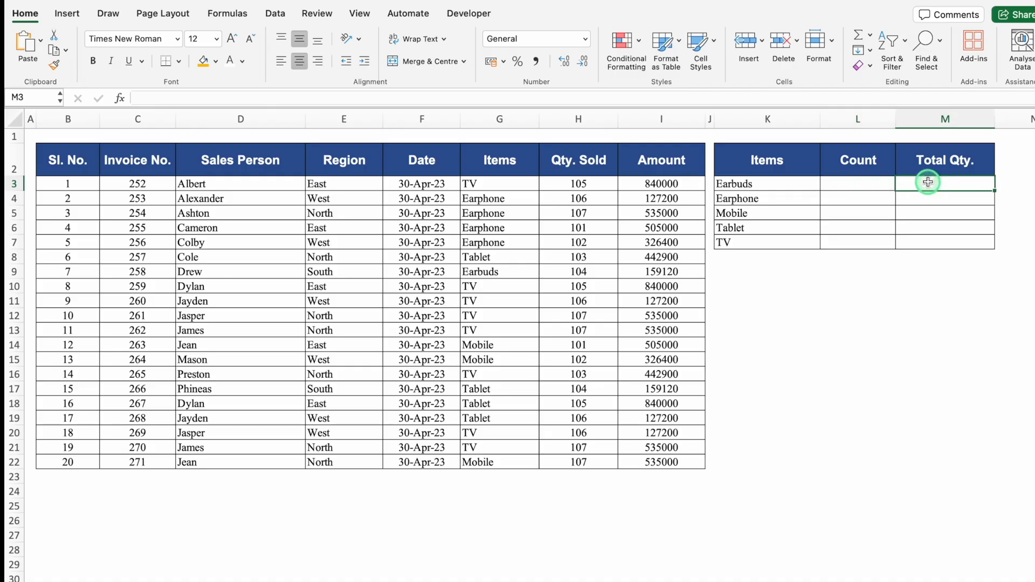
{"action": "left_click", "coordinate": [856, 187]}
{"action": "left_click", "coordinate": [903, 182]}
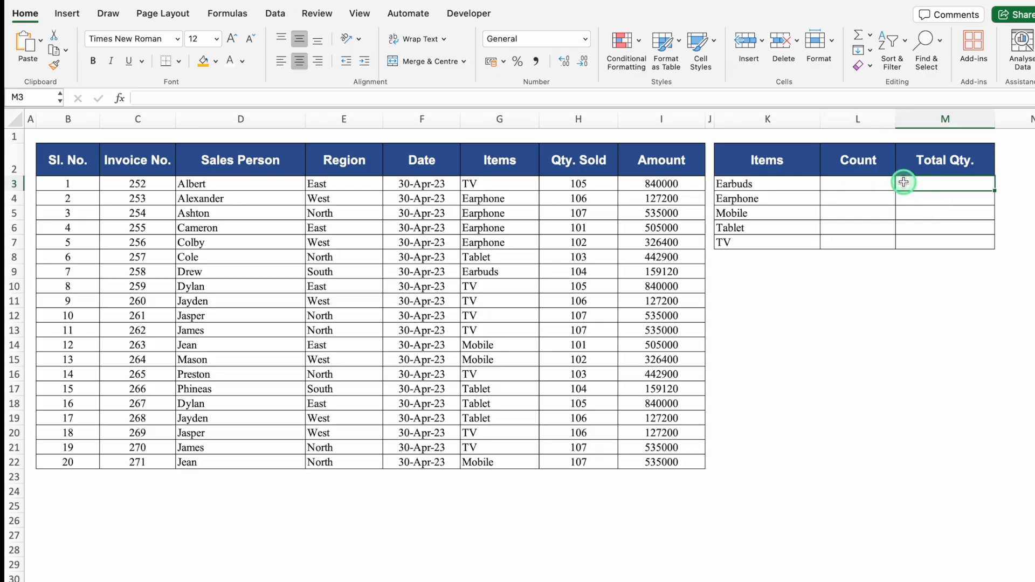
{"action": "left_click", "coordinate": [875, 184]}
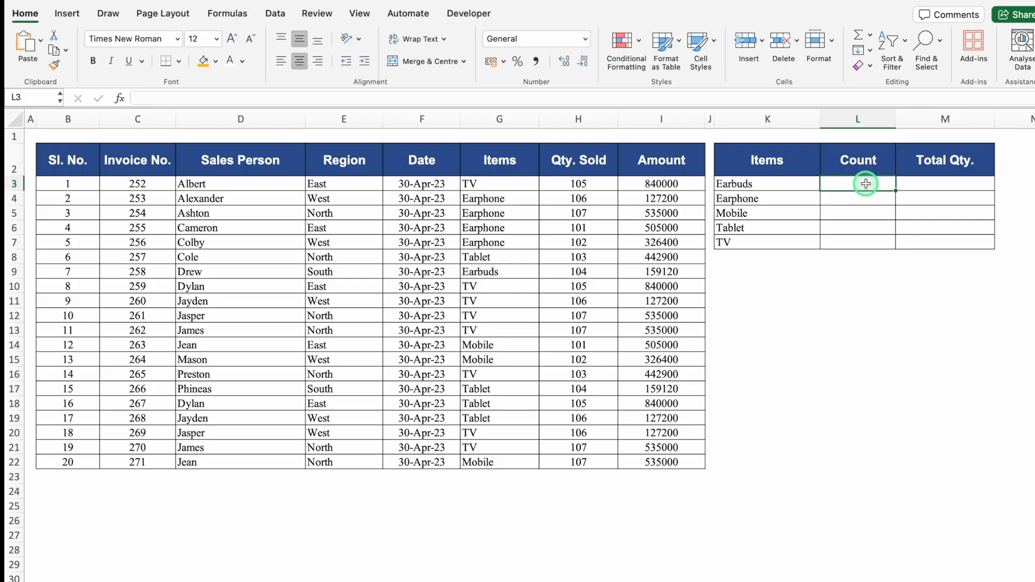
{"action": "left_click", "coordinate": [934, 186]}
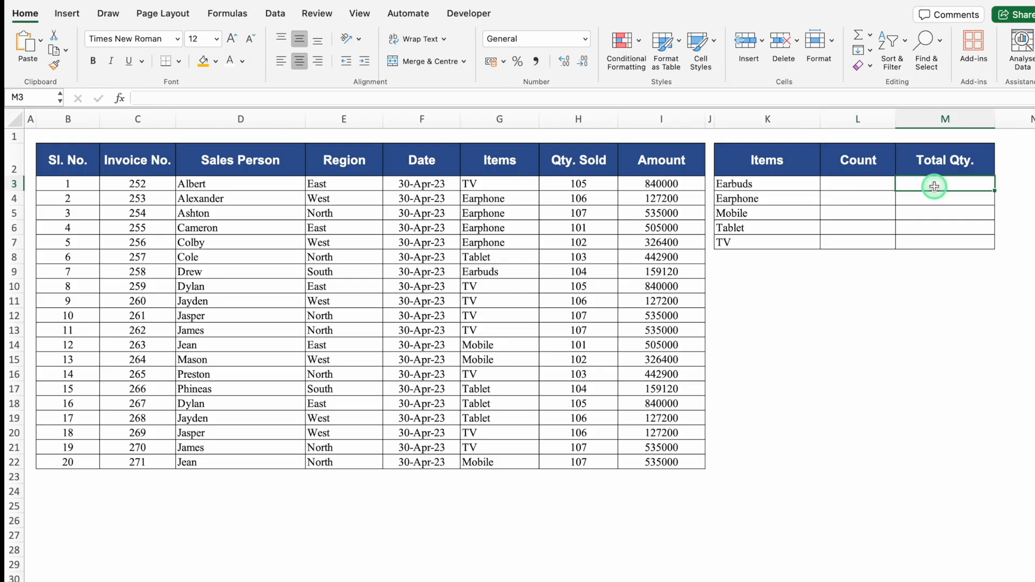
Enter =COUNTIF($B:$I,K3) in cell L3 and fill it down to L7 to count every item.
{"action": "left_click", "coordinate": [848, 183]}
{"action": "type", "text": "="}
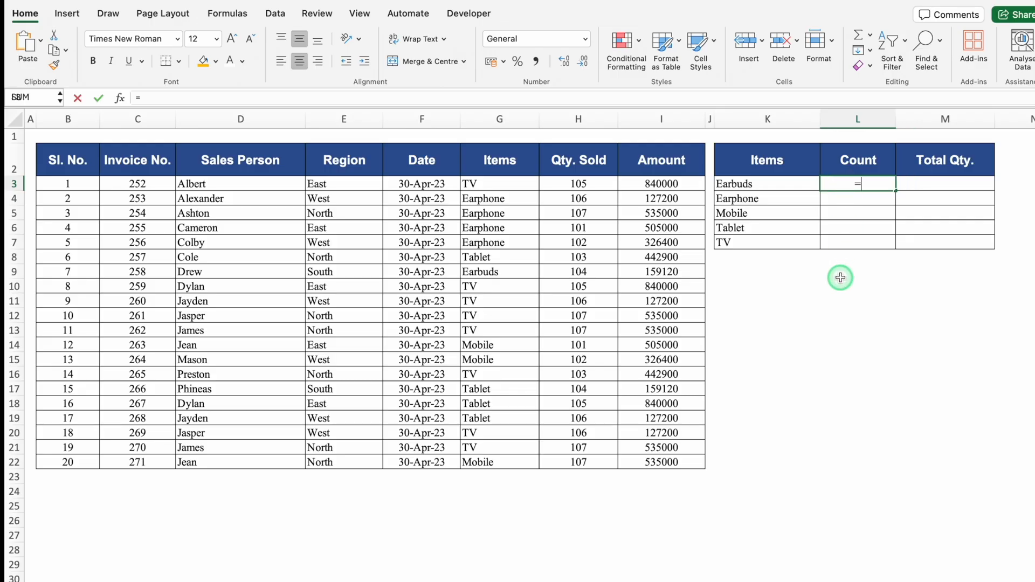
{"action": "type", "text": "countif"}
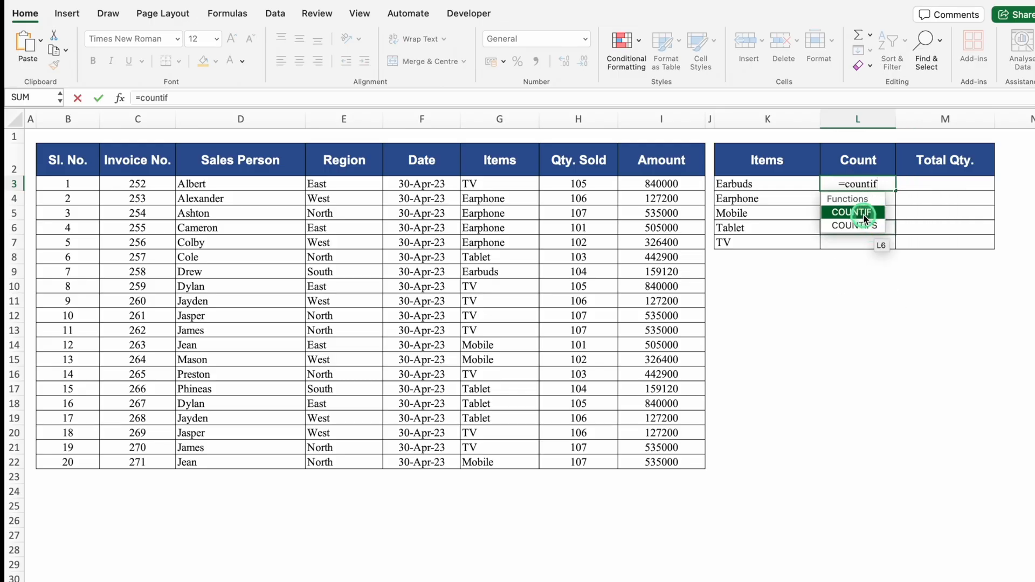
{"action": "double_click", "coordinate": [863, 213]}
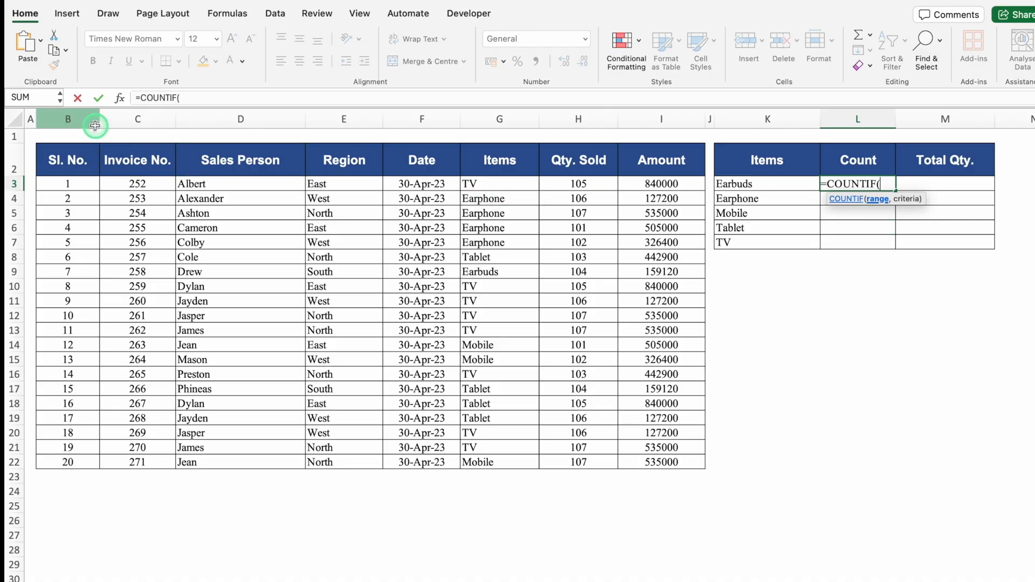
{"action": "left_click_drag", "start_coordinate": [80, 118], "coordinate": [678, 150]}
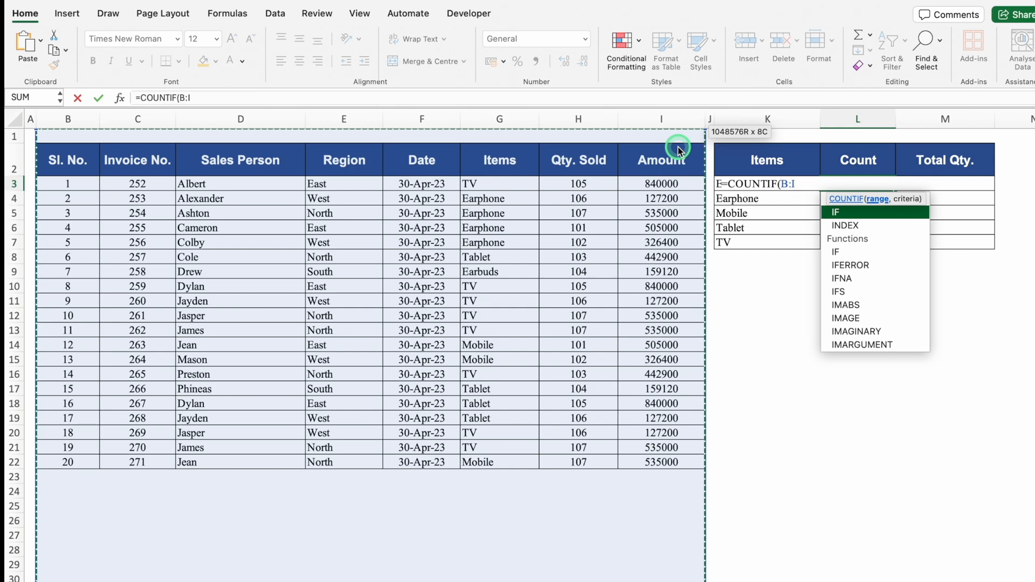
{"action": "key", "text": "F4"}
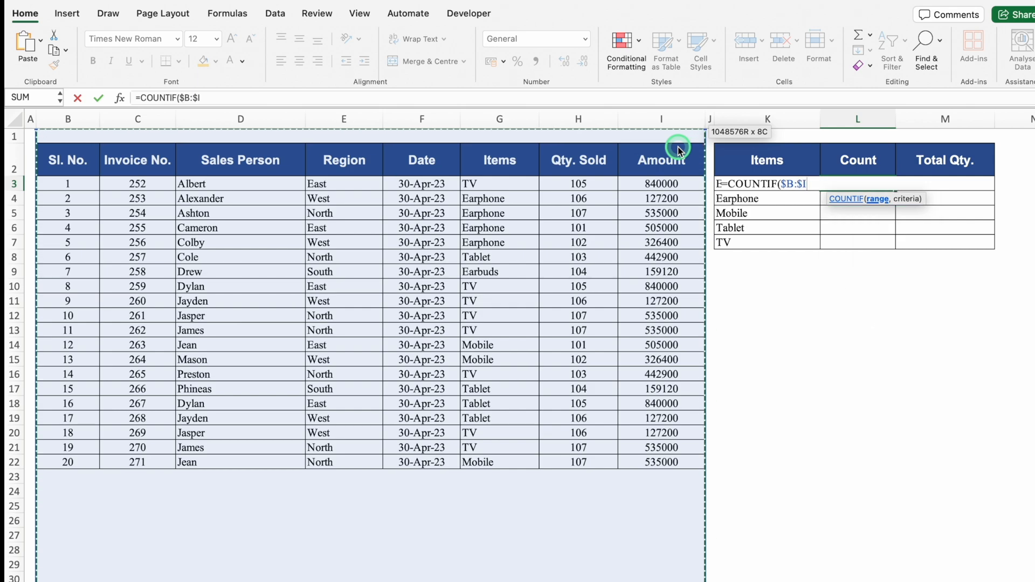
{"action": "type", "text": ","}
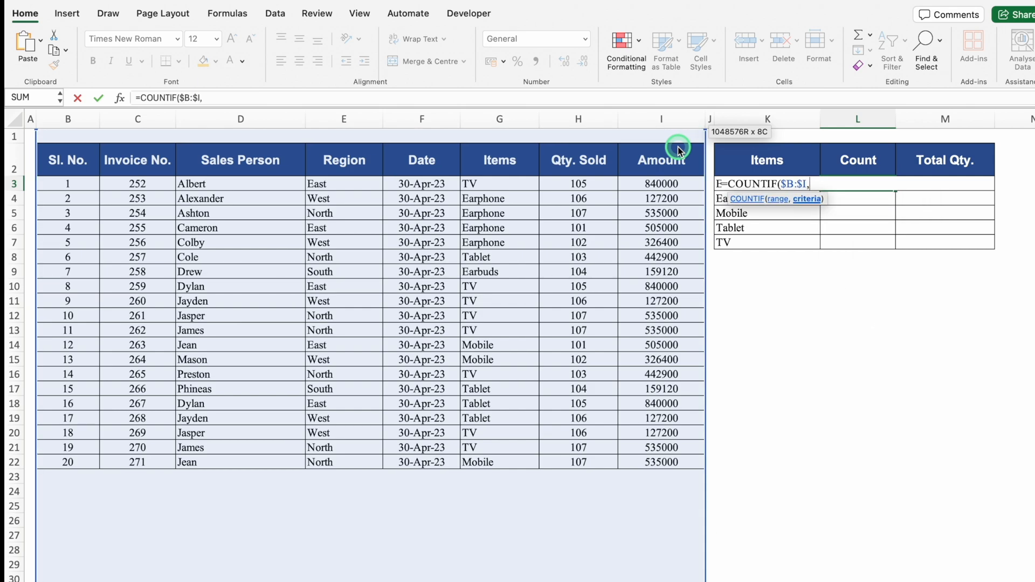
{"action": "left_click", "coordinate": [784, 162]}
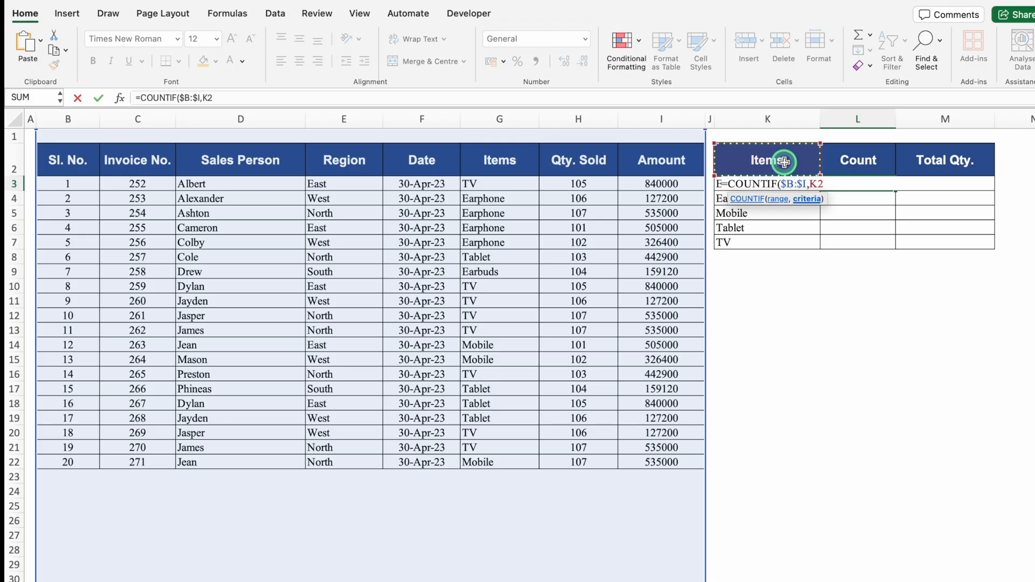
{"action": "key", "text": "Down"}
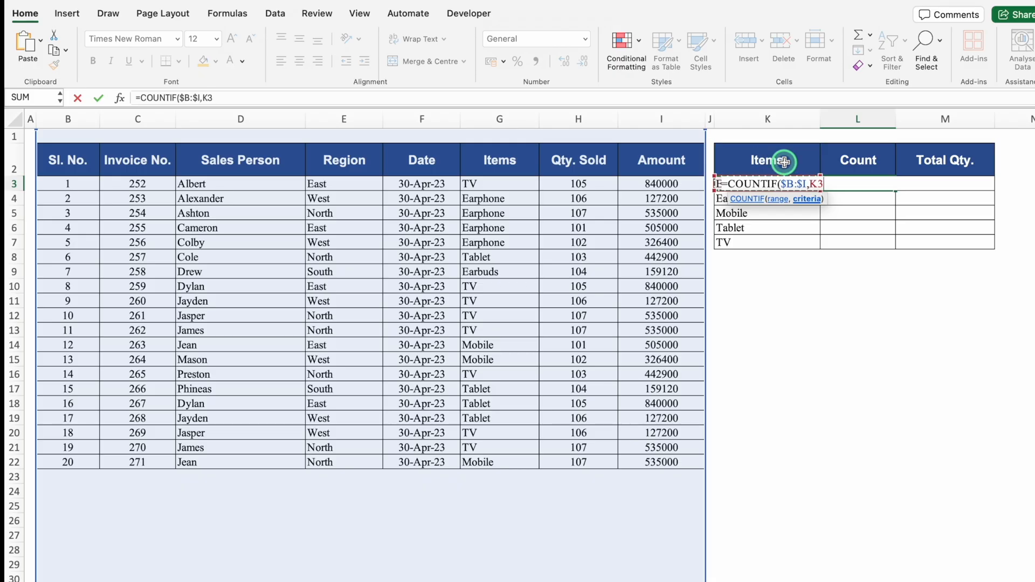
{"action": "type", "text": ")"}
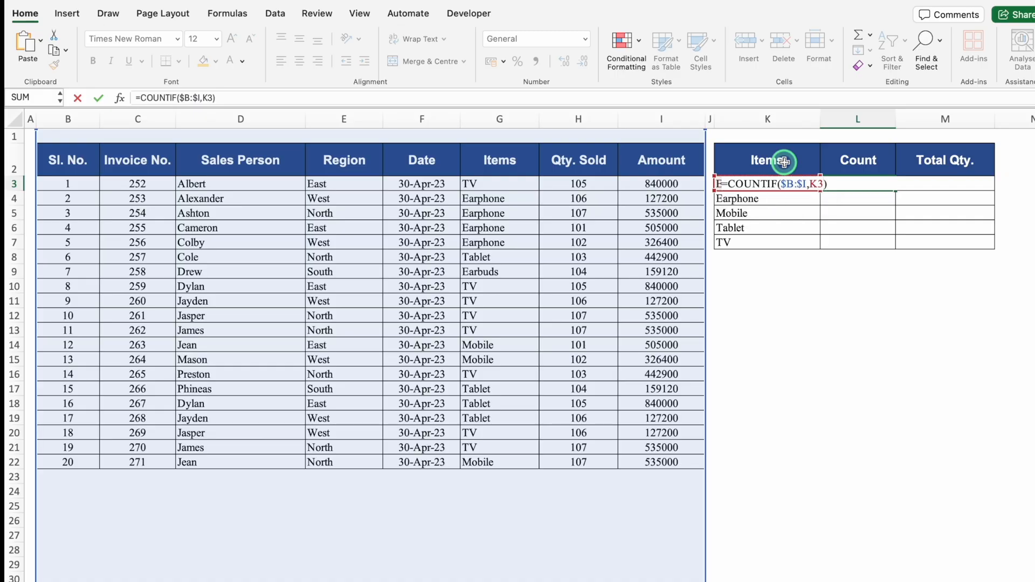
{"action": "key", "text": "Return"}
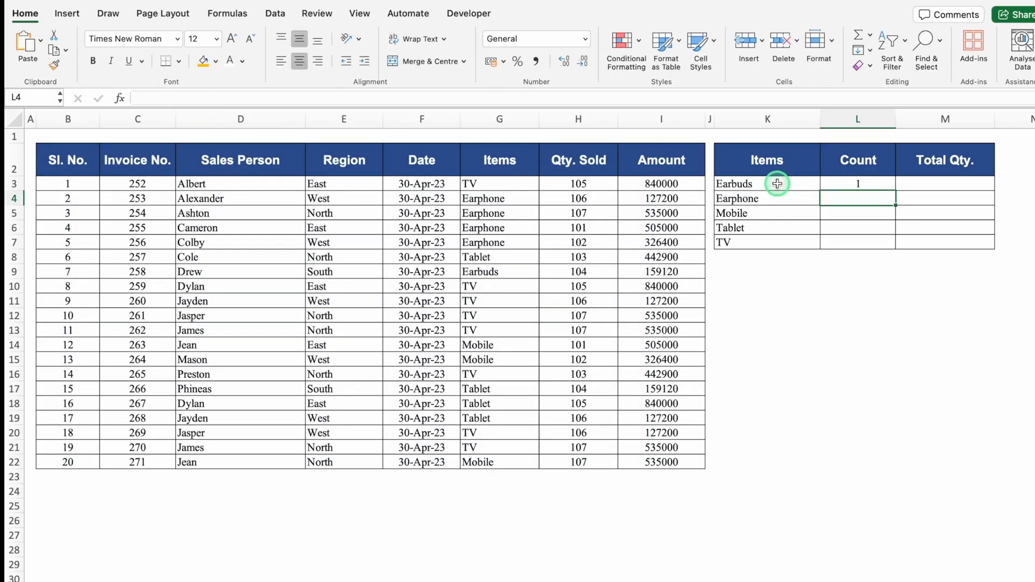
{"action": "left_click", "coordinate": [860, 186]}
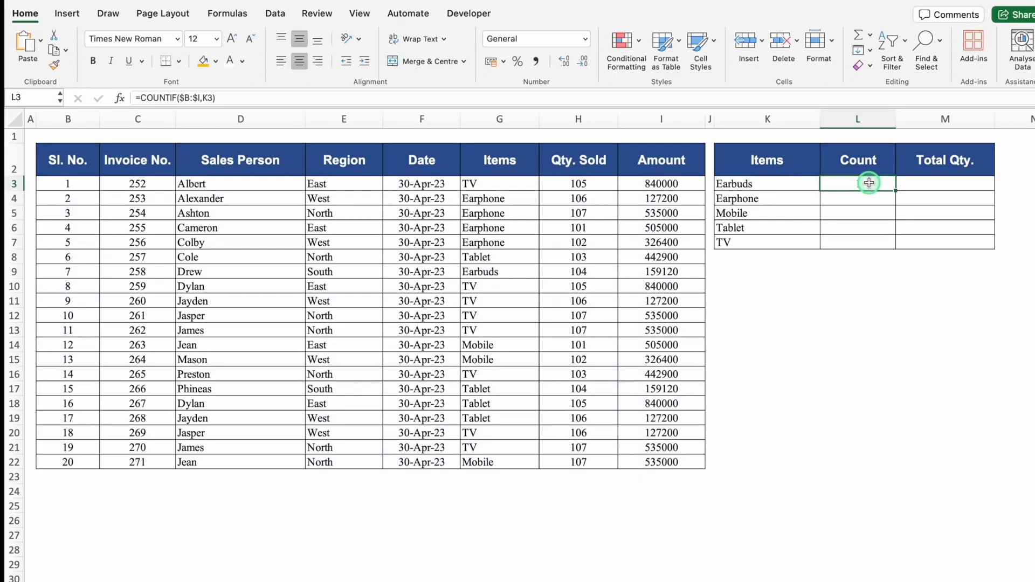
{"action": "double_click", "coordinate": [895, 189]}
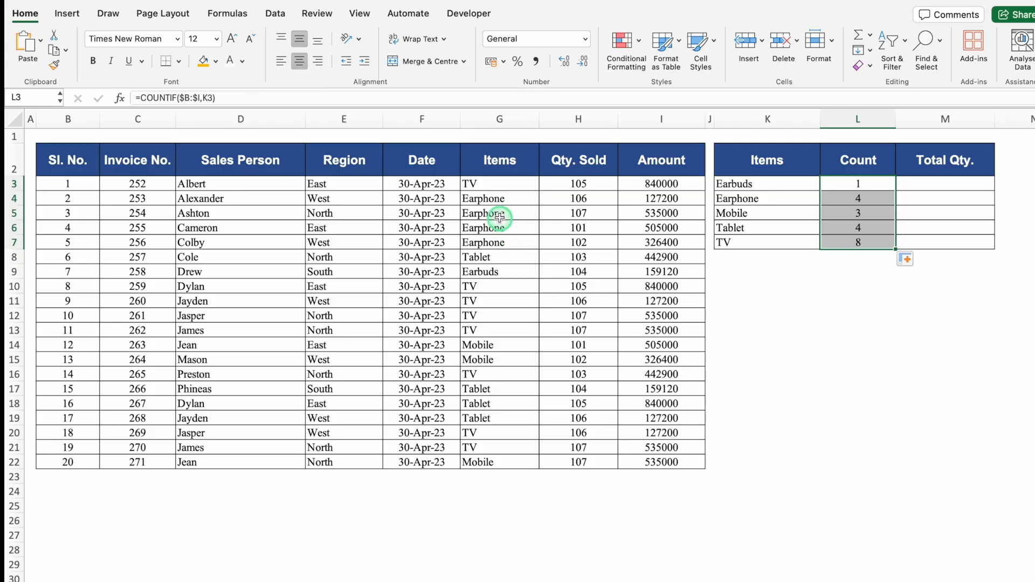
Change the item in cell G3 to Earbuds to test the count formulas.
{"action": "left_click", "coordinate": [490, 186]}
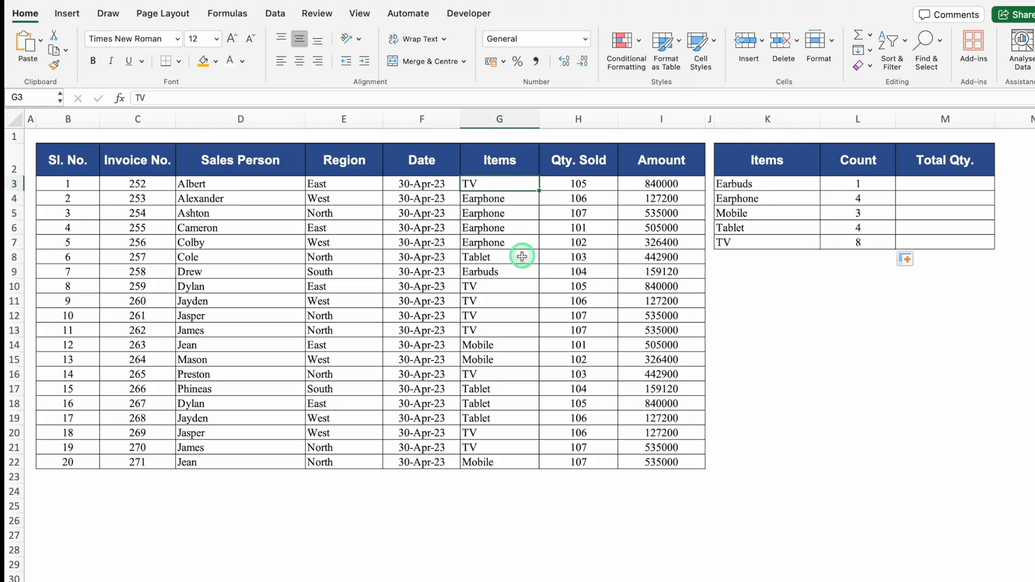
{"action": "type", "text": "Earbuds"}
{"action": "key", "text": "Return"}
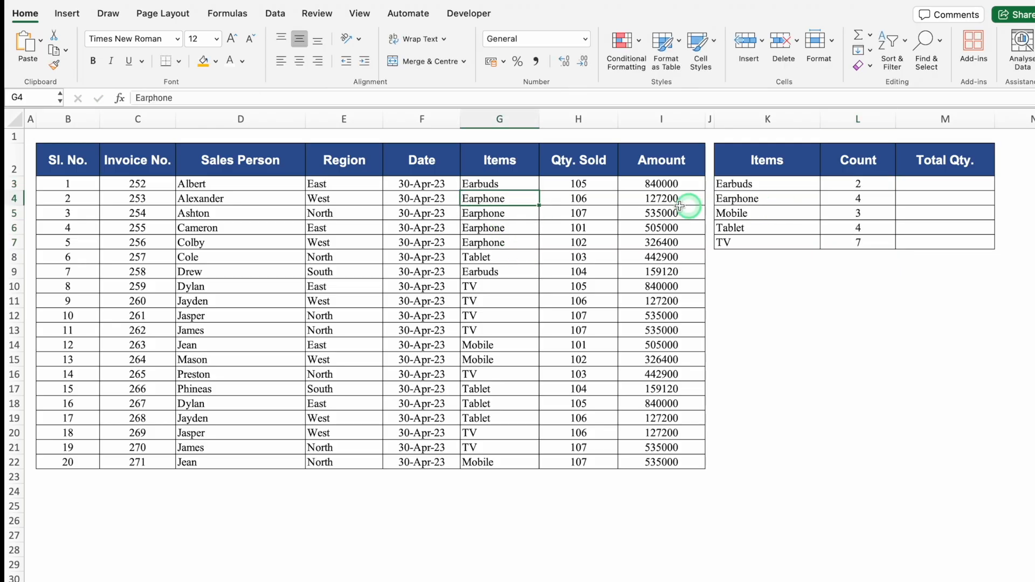
Try filling Earbuds from G3 down to G22, and undo both test changes in the Items column.
{"action": "left_click", "coordinate": [528, 186]}
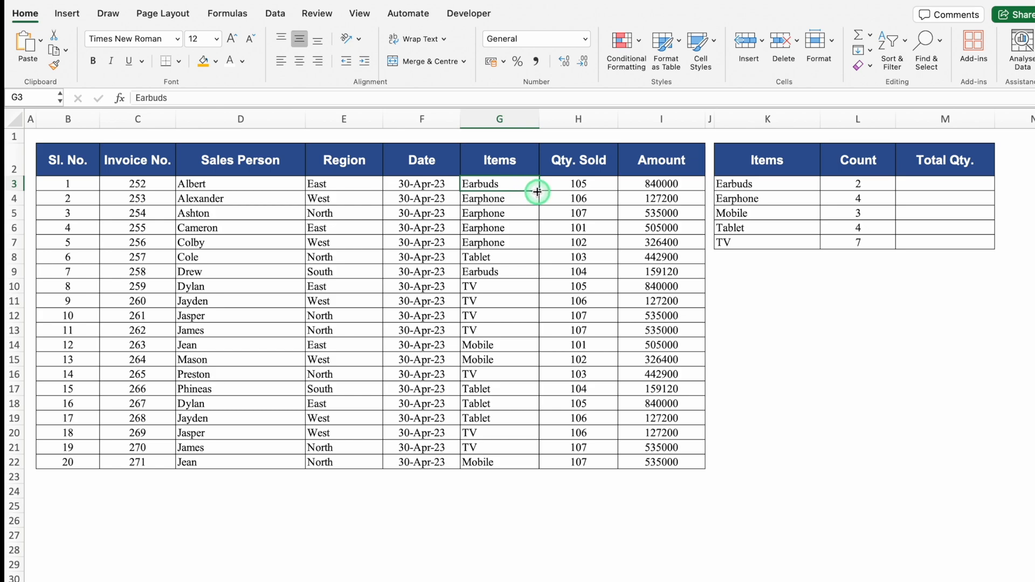
{"action": "left_click_drag", "start_coordinate": [537, 191], "coordinate": [547, 471]}
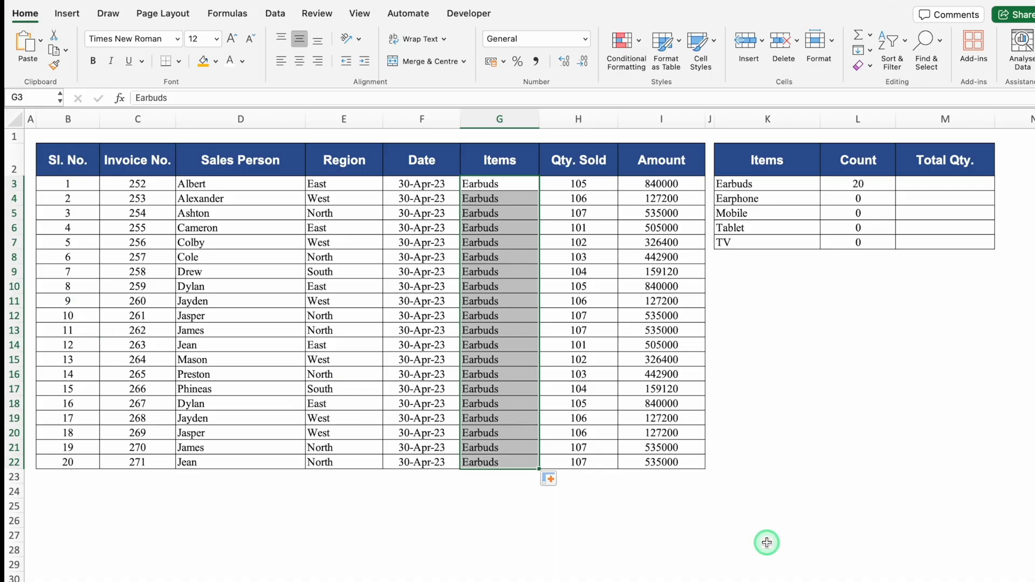
{"action": "key", "text": "super+z"}
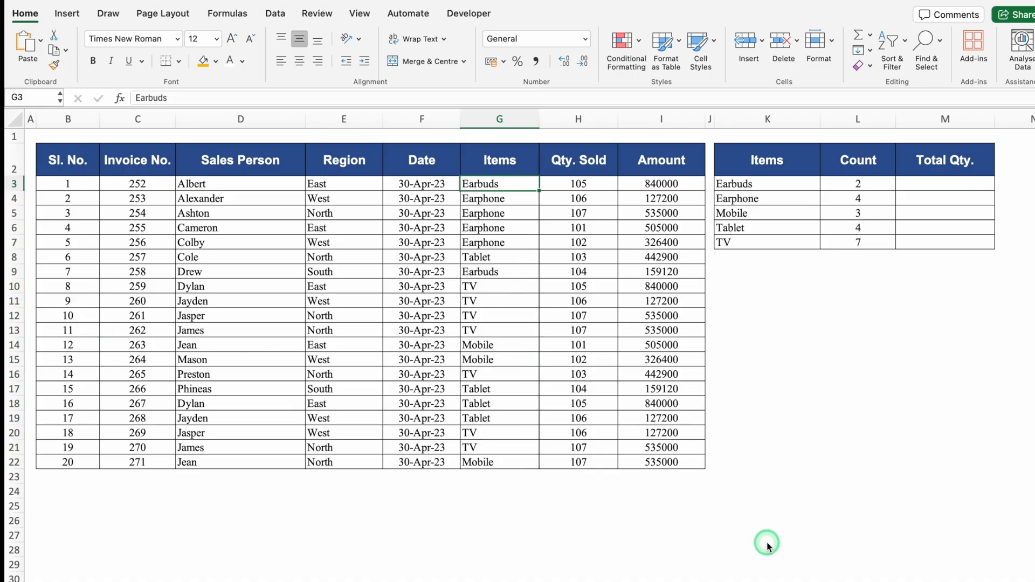
{"action": "key", "text": "super+z"}
Enter =SUMIF($G:$G,K3,$H:$H) in cell M3 to total the quantity sold for the first item.
{"action": "left_click", "coordinate": [929, 184]}
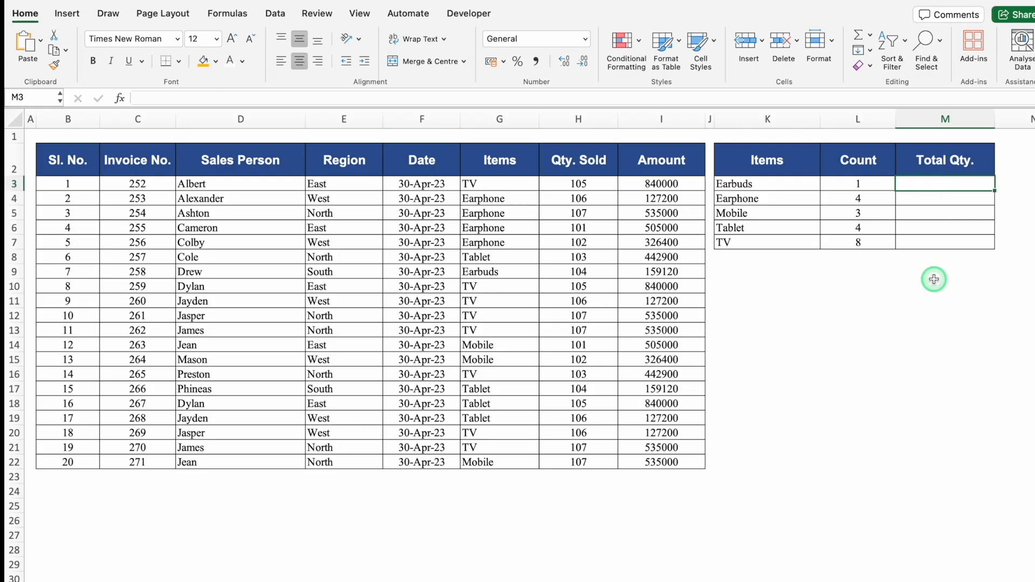
{"action": "type", "text": "=sumif"}
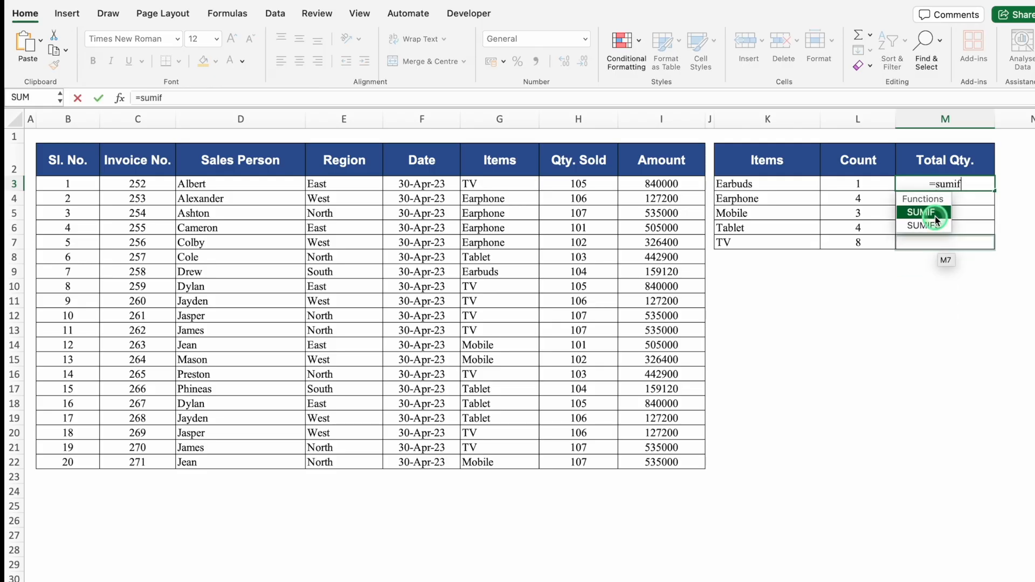
{"action": "key", "text": "Tab"}
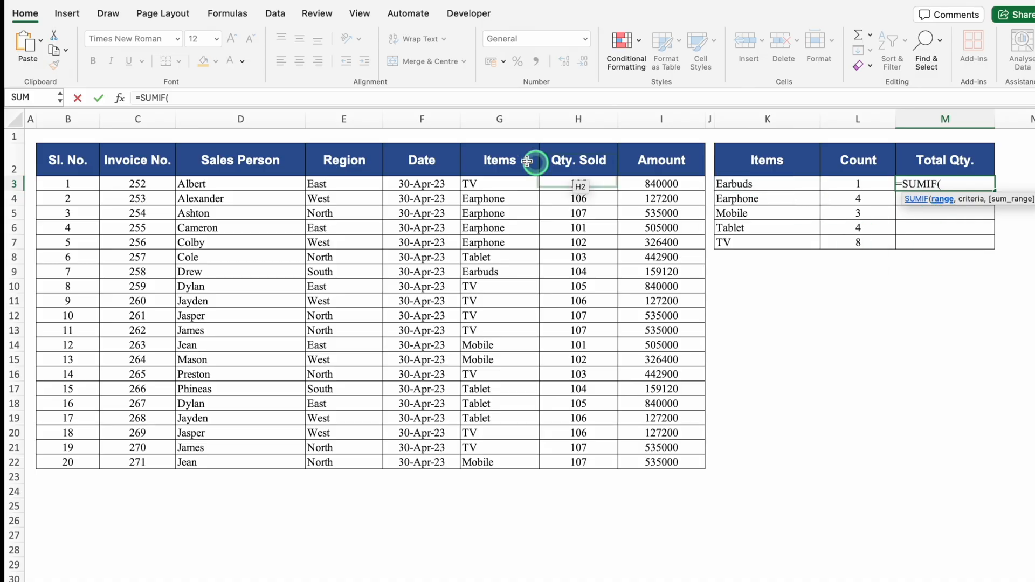
{"action": "left_click", "coordinate": [502, 118]}
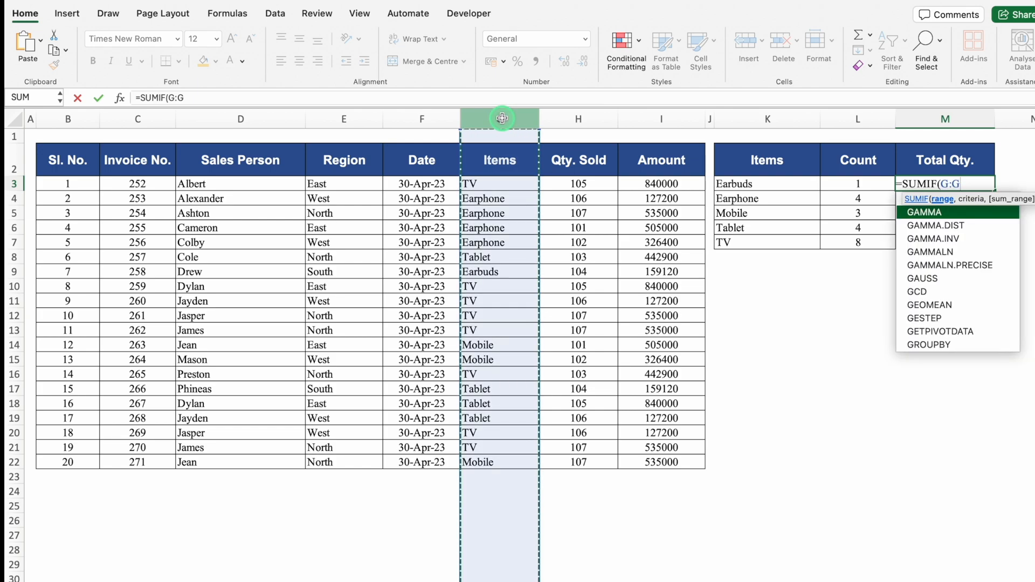
{"action": "key", "text": "F4"}
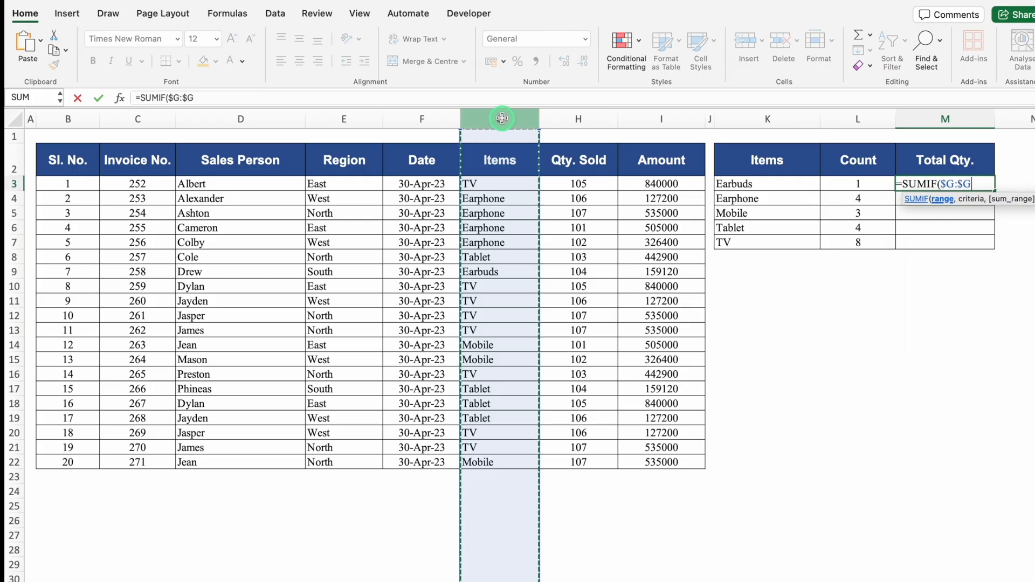
{"action": "type", "text": ","}
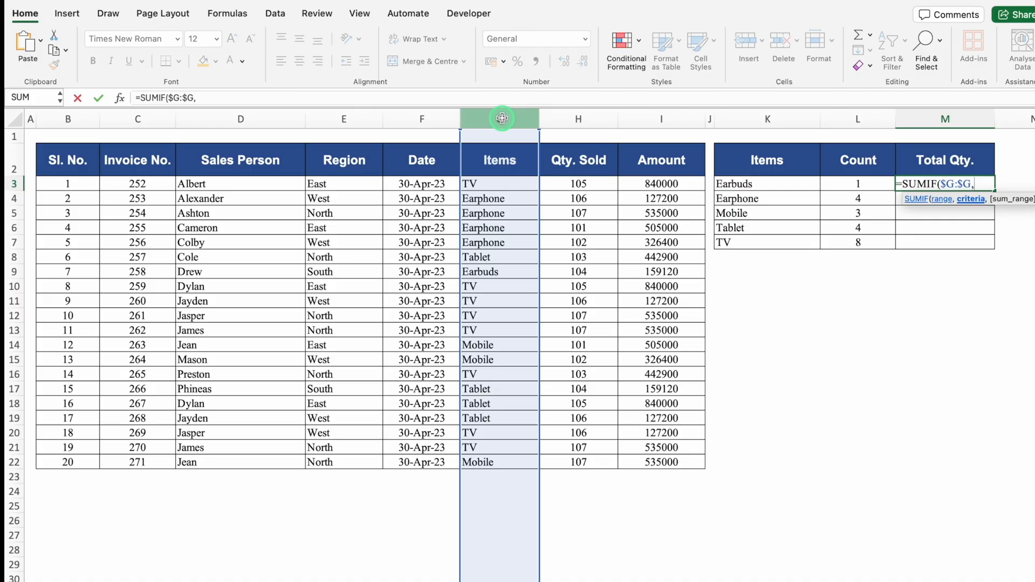
{"action": "left_click", "coordinate": [765, 183]}
{"action": "type", "text": ","}
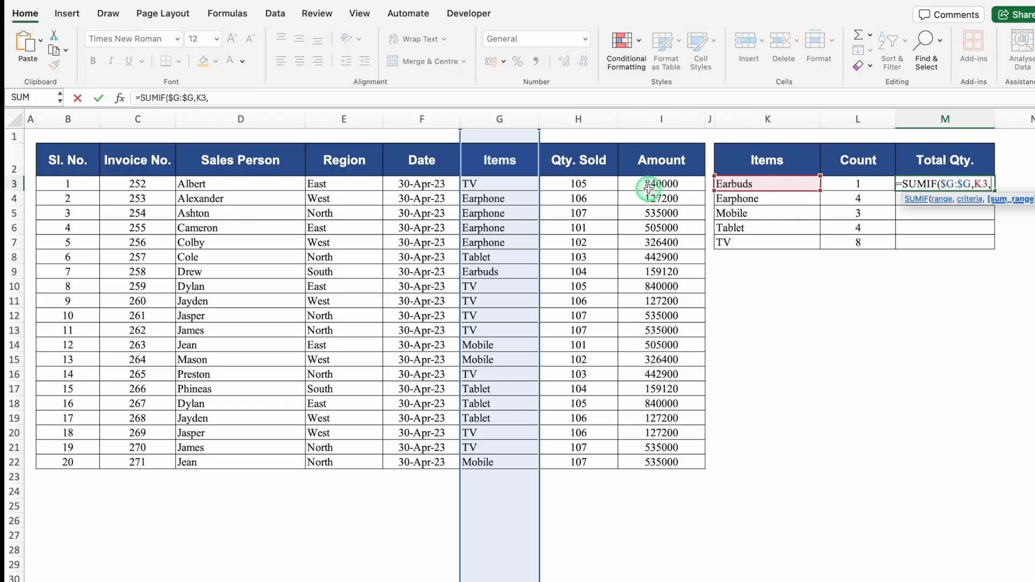
{"action": "left_click", "coordinate": [581, 118]}
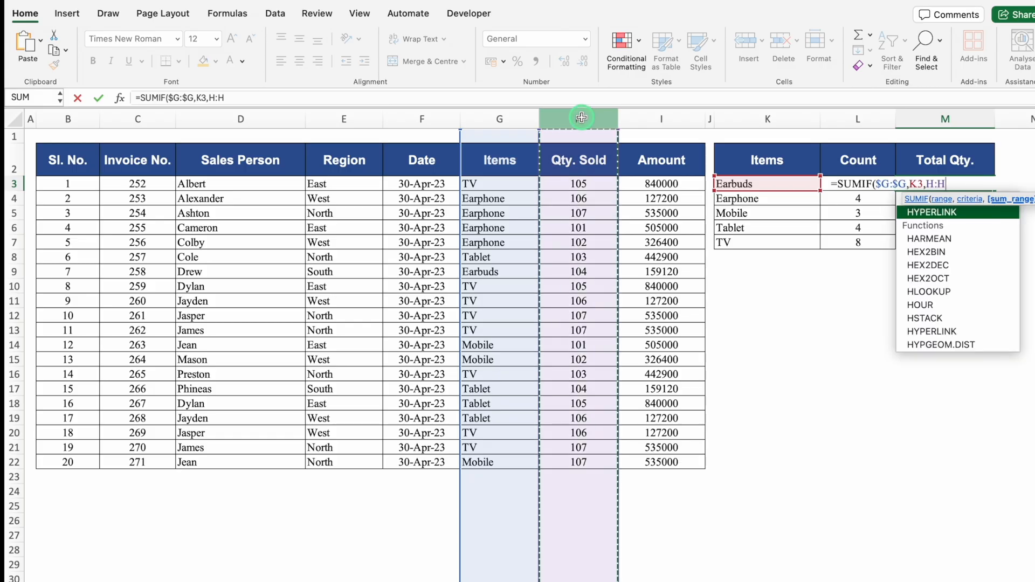
{"action": "key", "text": "F4"}
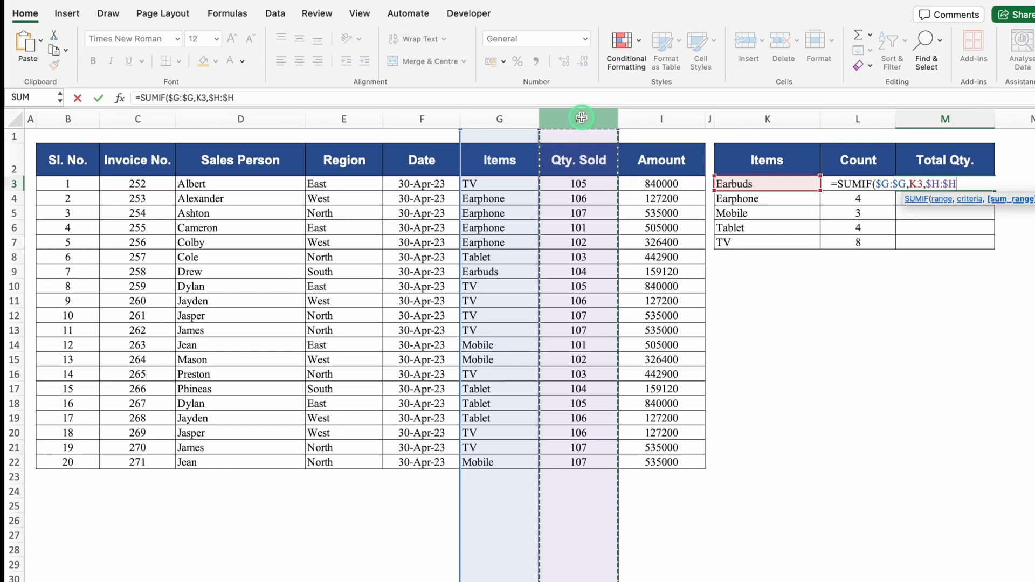
{"action": "type", "text": ")"}
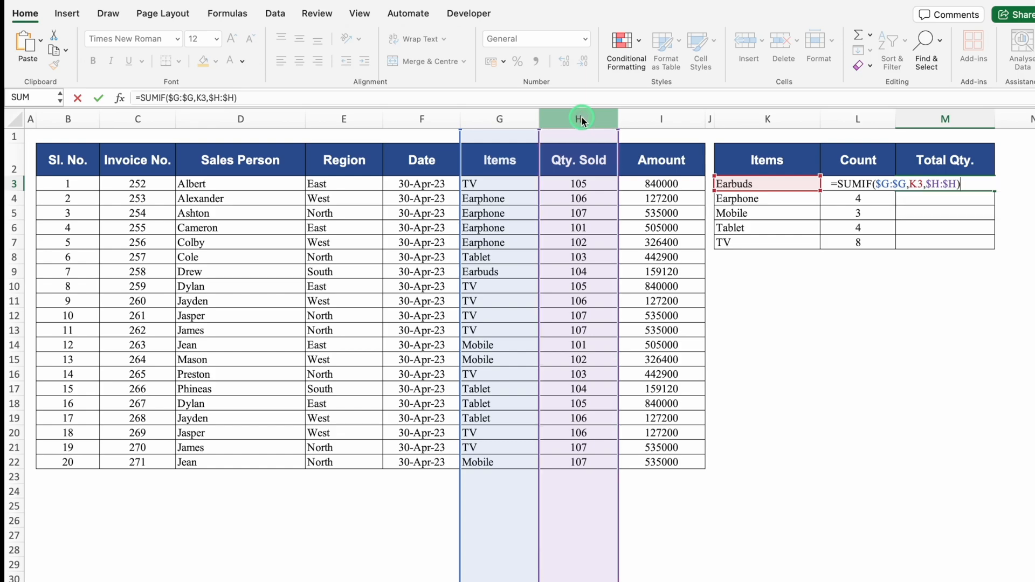
{"action": "key", "text": "Return"}
Fill the SUMIF formula from M3 down to M7 for the remaining items.
{"action": "left_click", "coordinate": [991, 187]}
{"action": "left_click_drag", "start_coordinate": [994, 188], "coordinate": [994, 245]}
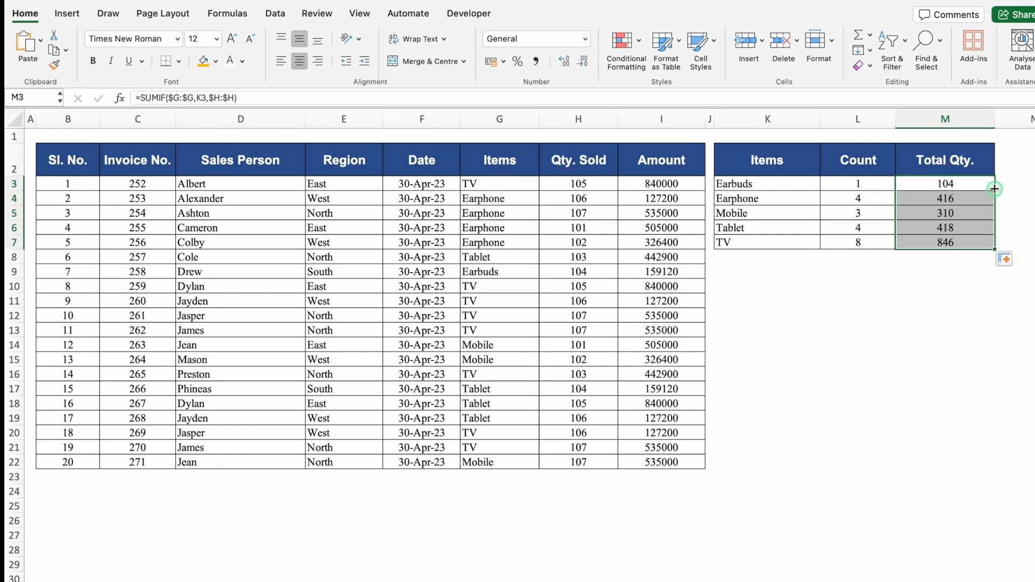
{"action": "left_click", "coordinate": [961, 297]}
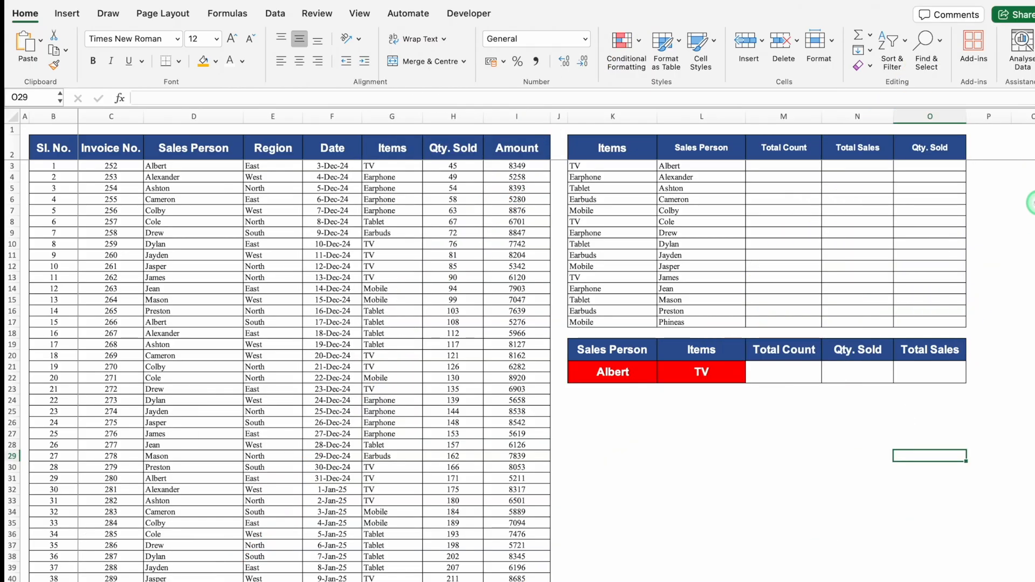
Look over the sales data and the empty Total Count, Total Sales and Qty. Sold columns of the upper summary table.
{"action": "scroll", "coordinate": [290, 371], "scroll_direction": "down", "scroll_amount": 5}
{"action": "scroll", "coordinate": [774, 156], "scroll_direction": "up", "scroll_amount": 5}
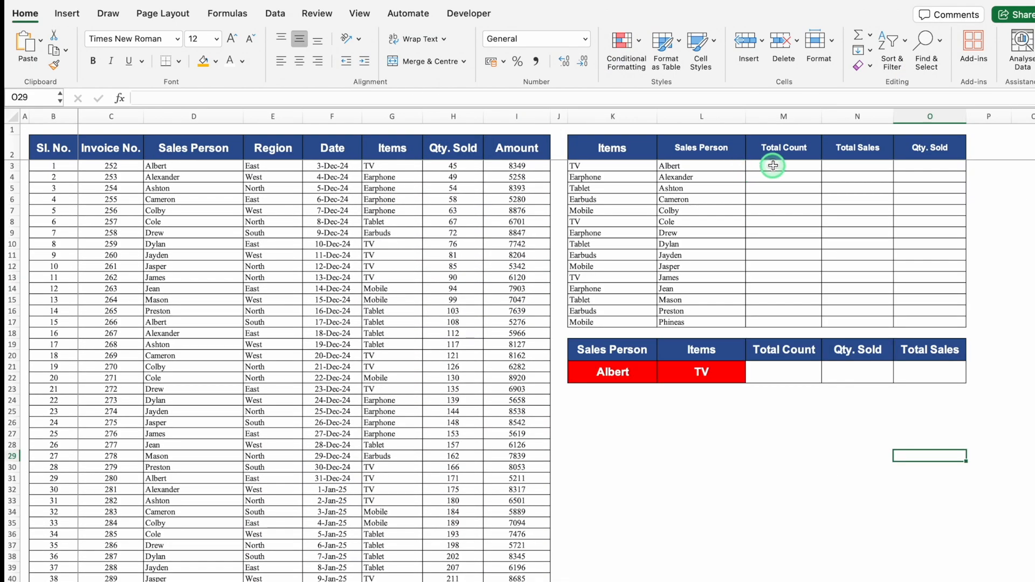
{"action": "left_click", "coordinate": [774, 165]}
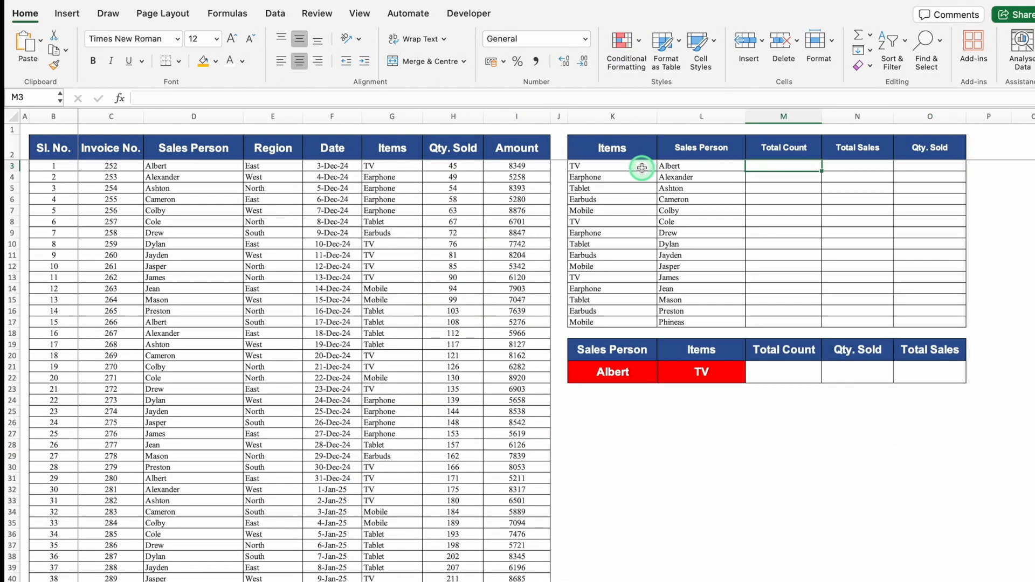
{"action": "left_click", "coordinate": [864, 161]}
{"action": "left_click", "coordinate": [915, 162]}
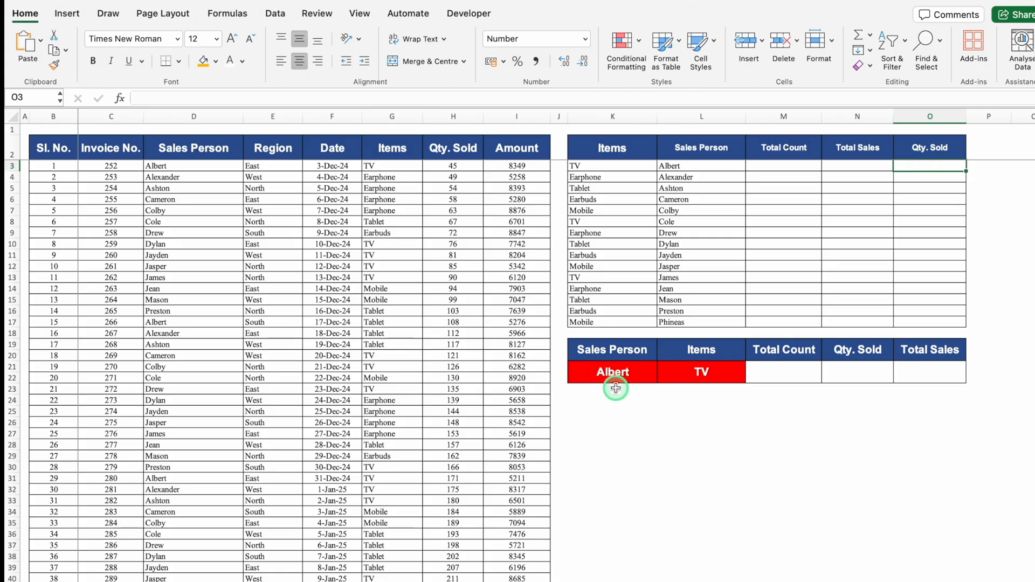
Examine the selectable choices for Sales Person in K21 and Items in L21 of the lower summary table.
{"action": "left_click", "coordinate": [606, 372]}
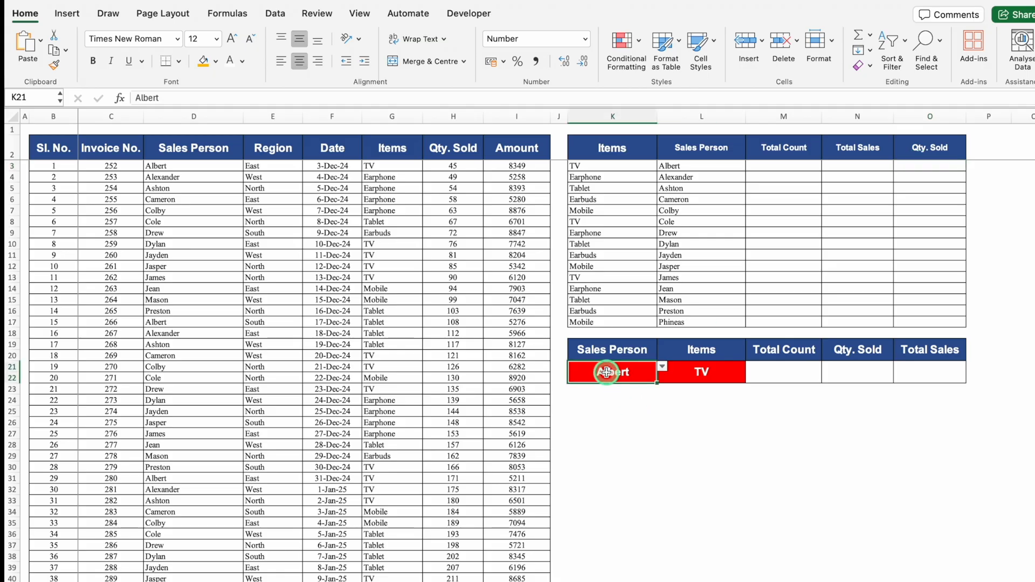
{"action": "left_click", "coordinate": [663, 369]}
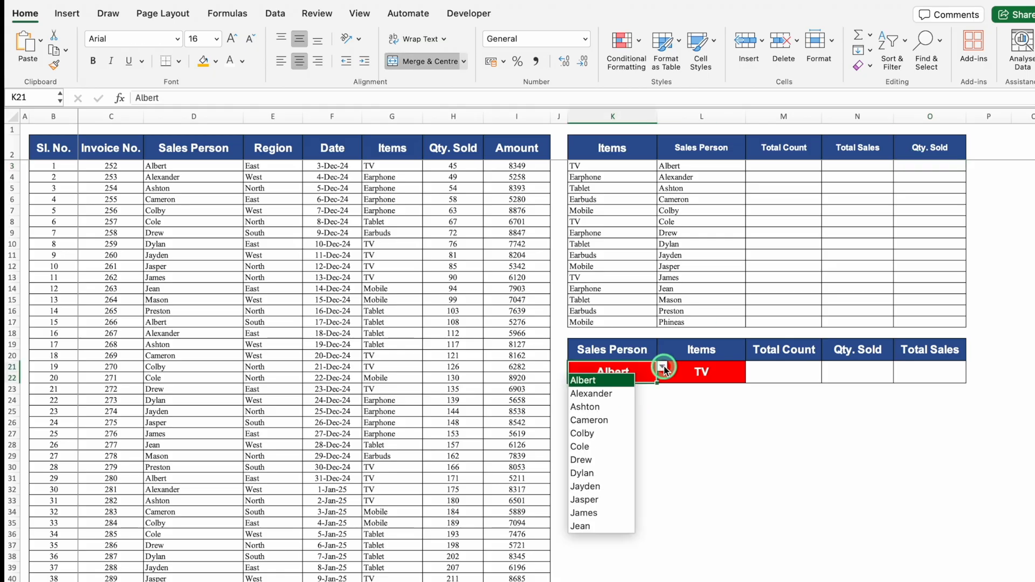
{"action": "left_click", "coordinate": [664, 370]}
{"action": "left_click", "coordinate": [709, 370]}
{"action": "left_click", "coordinate": [746, 371]}
{"action": "left_click", "coordinate": [728, 371]}
{"action": "left_click", "coordinate": [751, 369]}
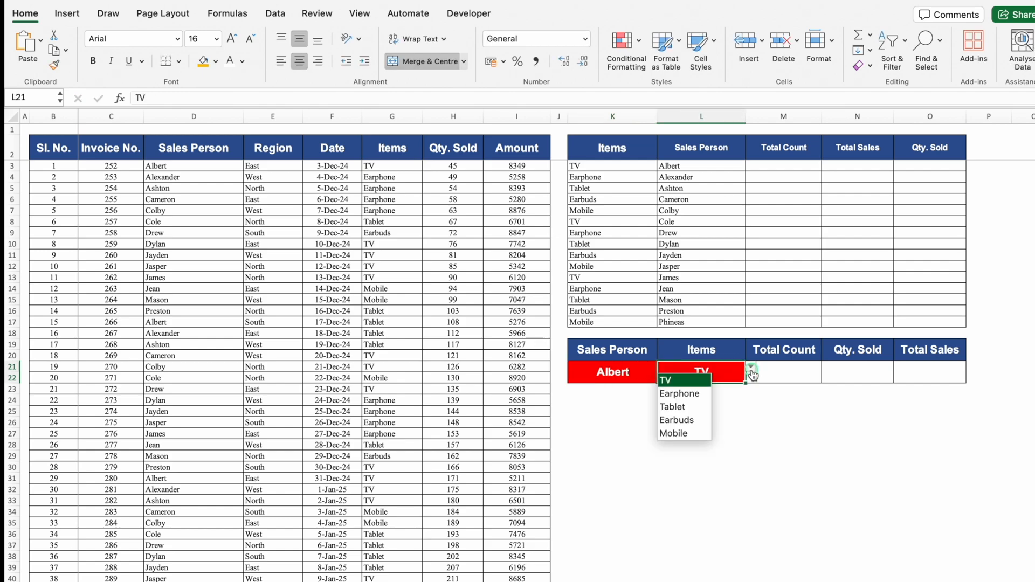
Look through the list of salespeople selectable in K21 of the lower summary table.
{"action": "left_click", "coordinate": [751, 372]}
{"action": "left_click", "coordinate": [597, 371]}
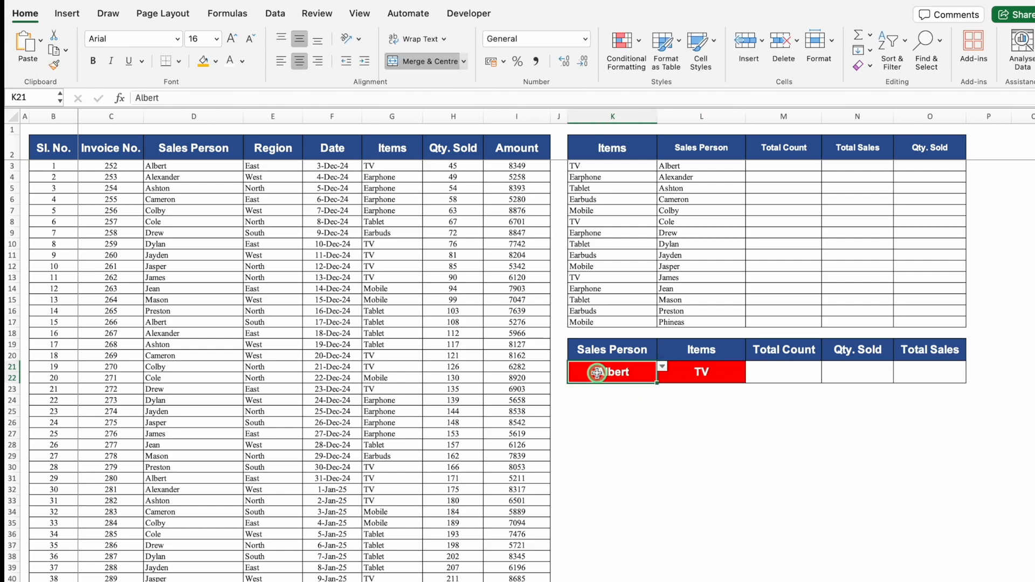
{"action": "left_click", "coordinate": [658, 367]}
{"action": "left_click", "coordinate": [661, 428]}
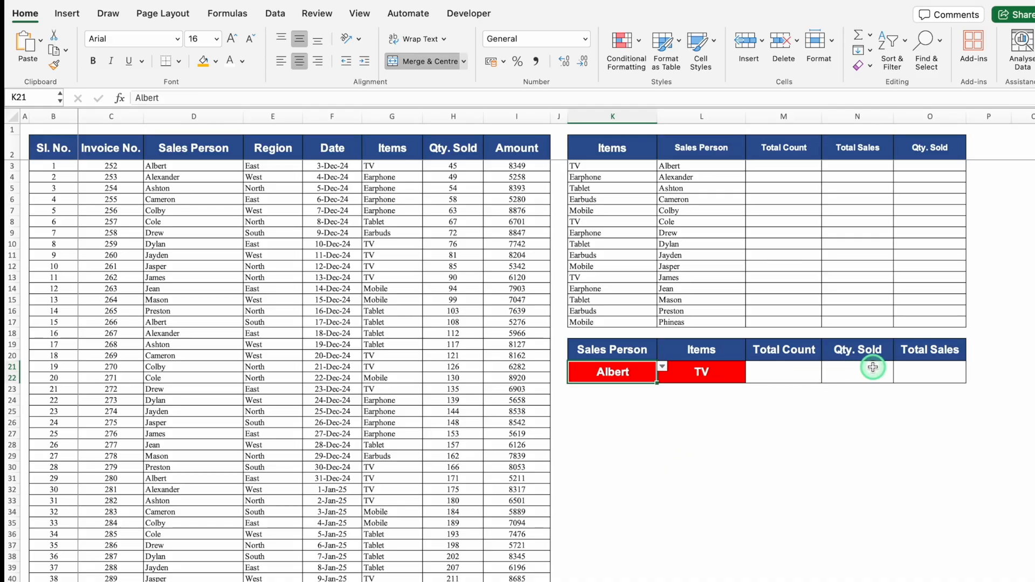
Enter =COUNTIFS($G:$G,K3,$D:$D,L3) in cell M3 to count sales matching the first row's item and salesperson.
{"action": "left_click", "coordinate": [787, 166]}
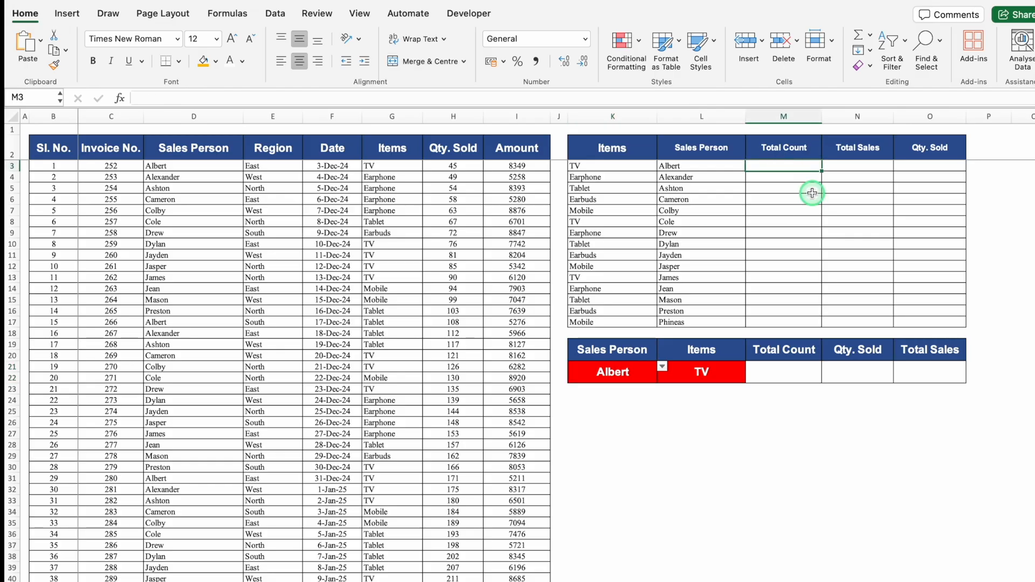
{"action": "type", "text": "="}
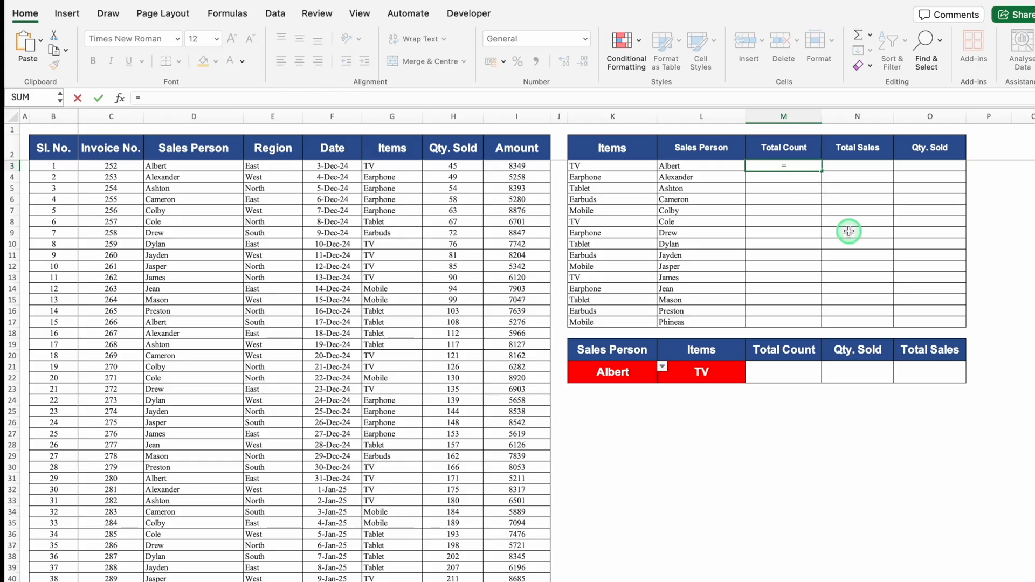
{"action": "type", "text": "countifs("}
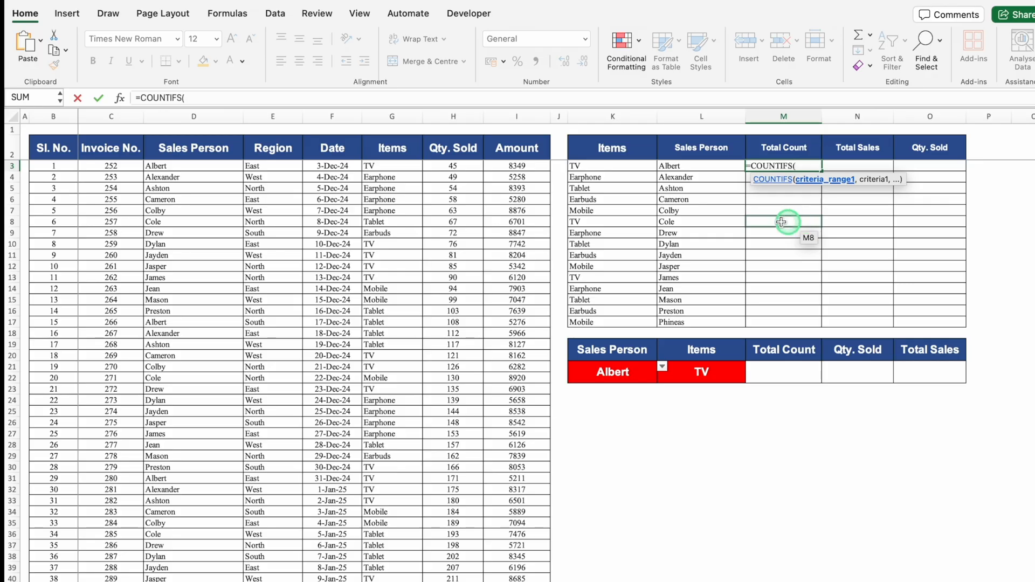
{"action": "left_click", "coordinate": [392, 118]}
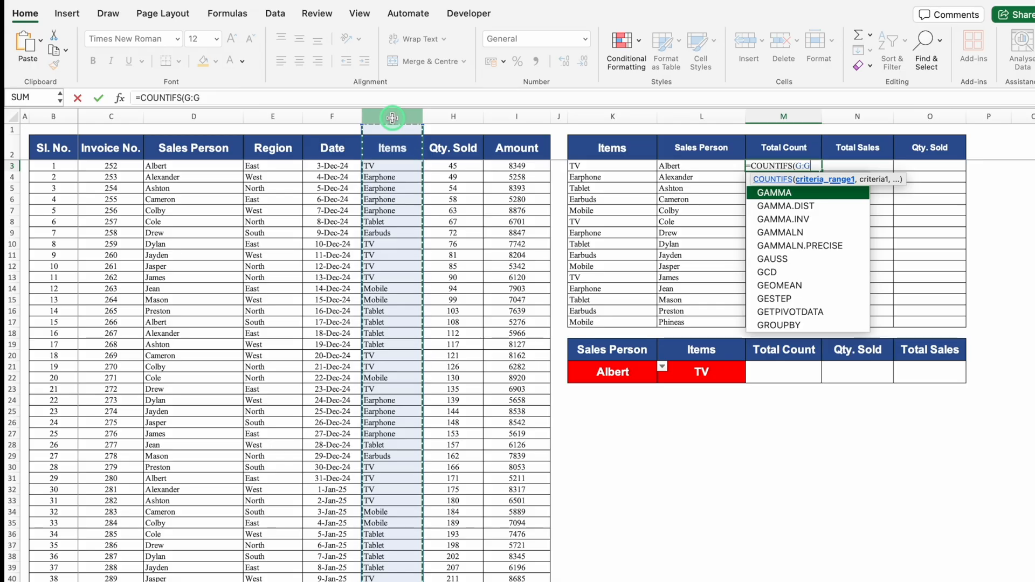
{"action": "key", "text": "F4"}
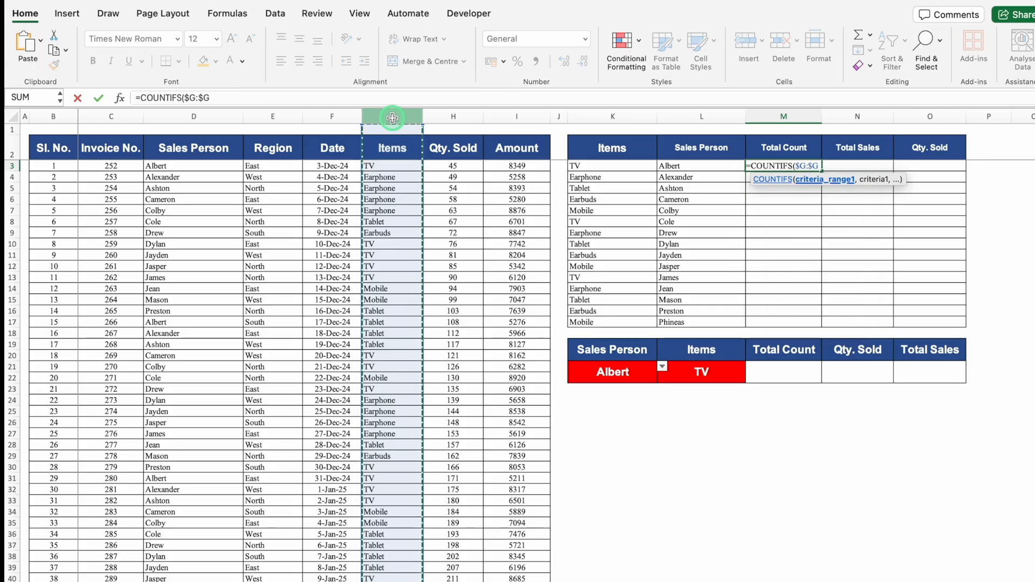
{"action": "type", "text": ","}
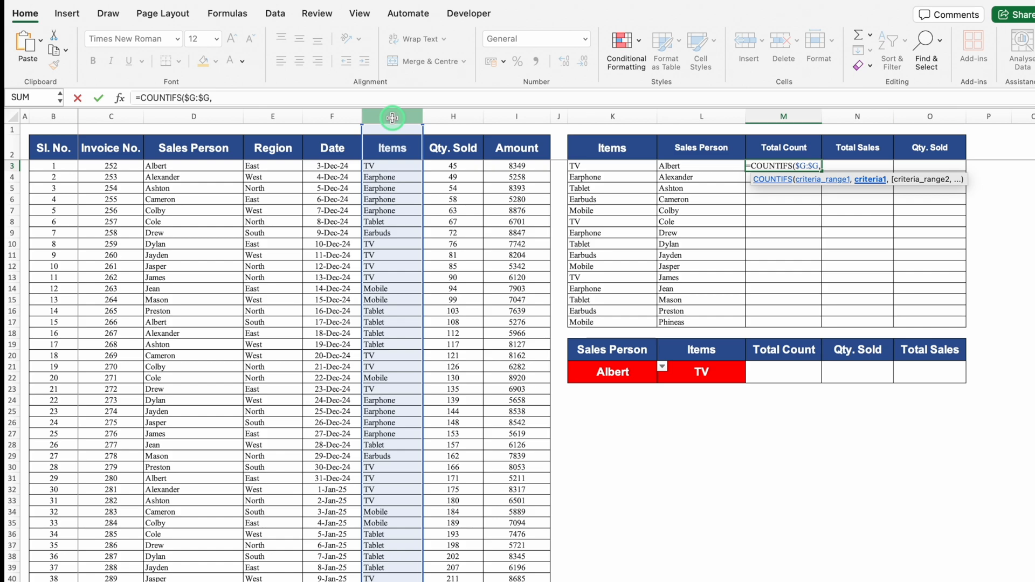
{"action": "left_click", "coordinate": [624, 162]}
{"action": "type", "text": ","}
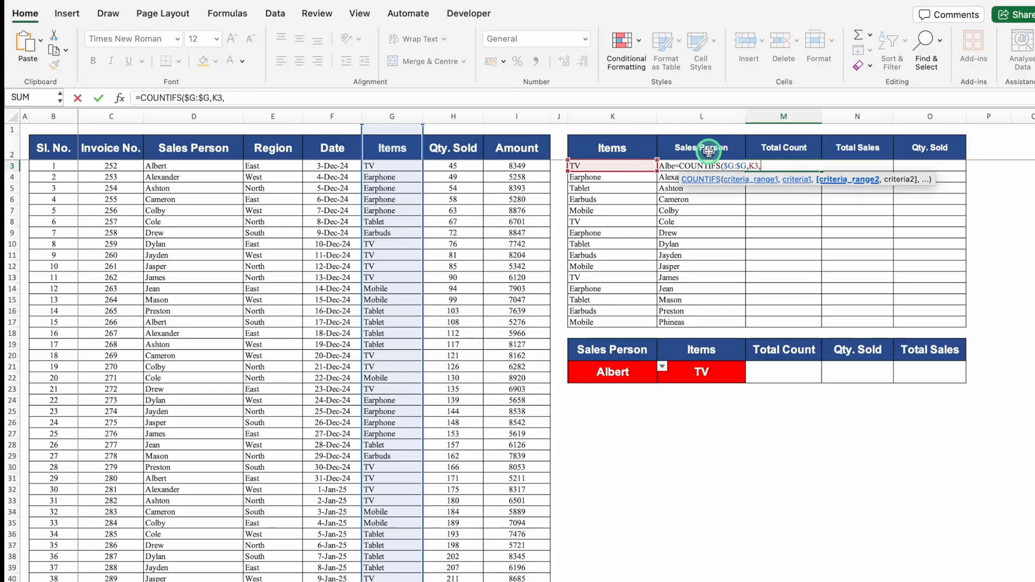
{"action": "left_click", "coordinate": [188, 115]}
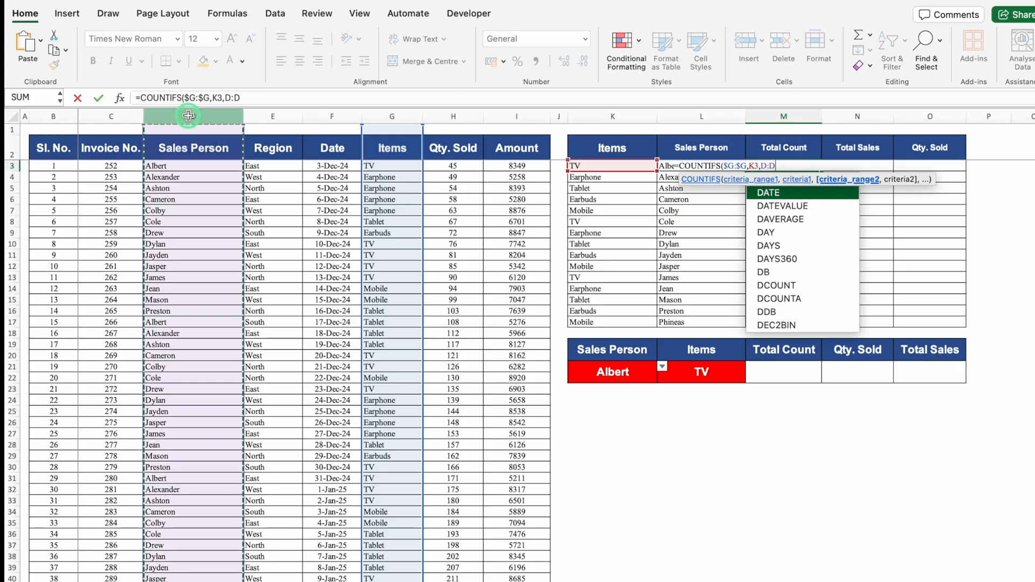
{"action": "key", "text": "F4"}
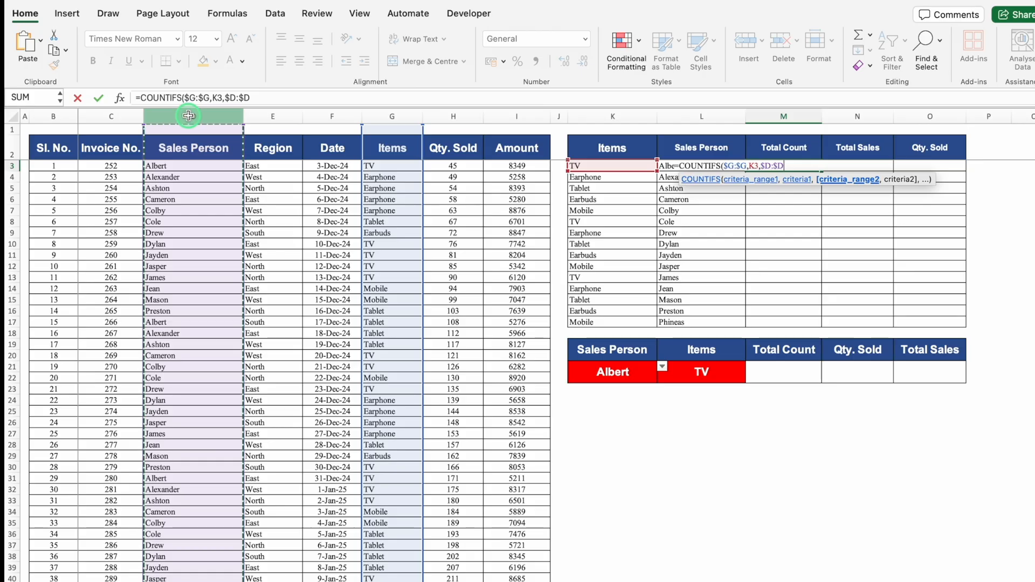
{"action": "type", "text": ","}
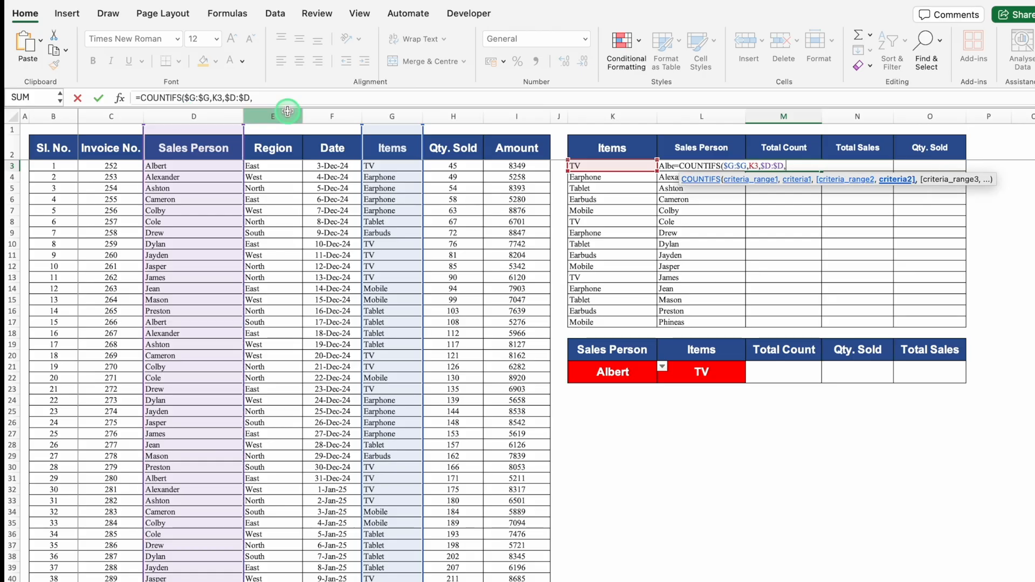
{"action": "left_click", "coordinate": [668, 167]}
{"action": "key", "text": "Return"}
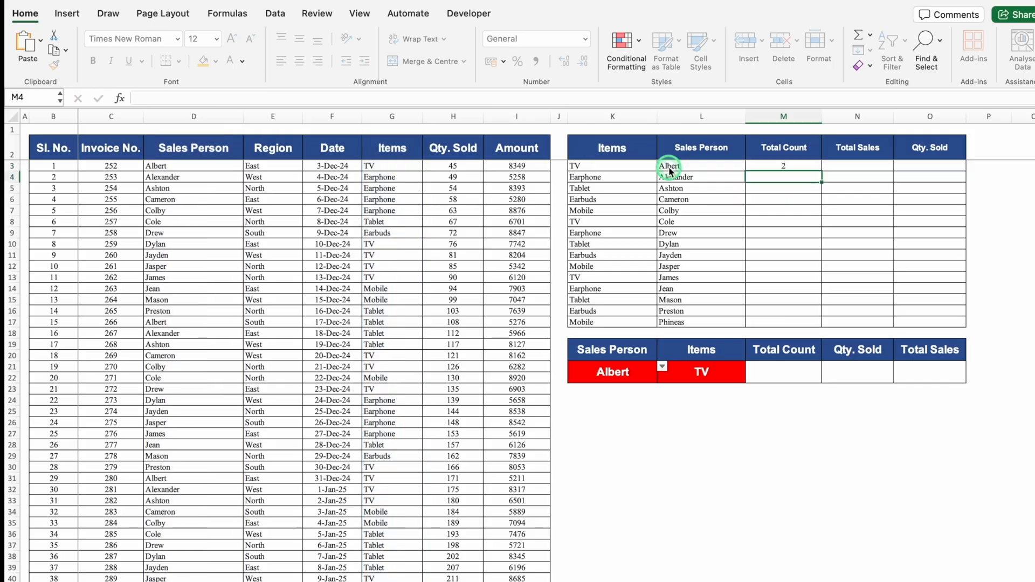
Fill the COUNTIFS formula from M3 down to M17 for the remaining item and salesperson pairs.
{"action": "left_click", "coordinate": [790, 166]}
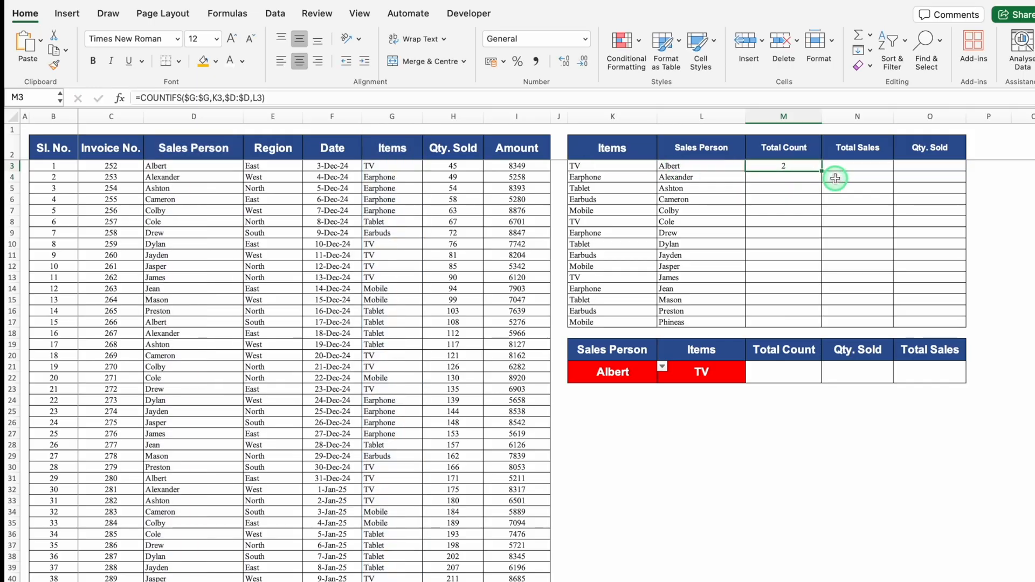
{"action": "left_click_drag", "start_coordinate": [822, 171], "coordinate": [823, 325]}
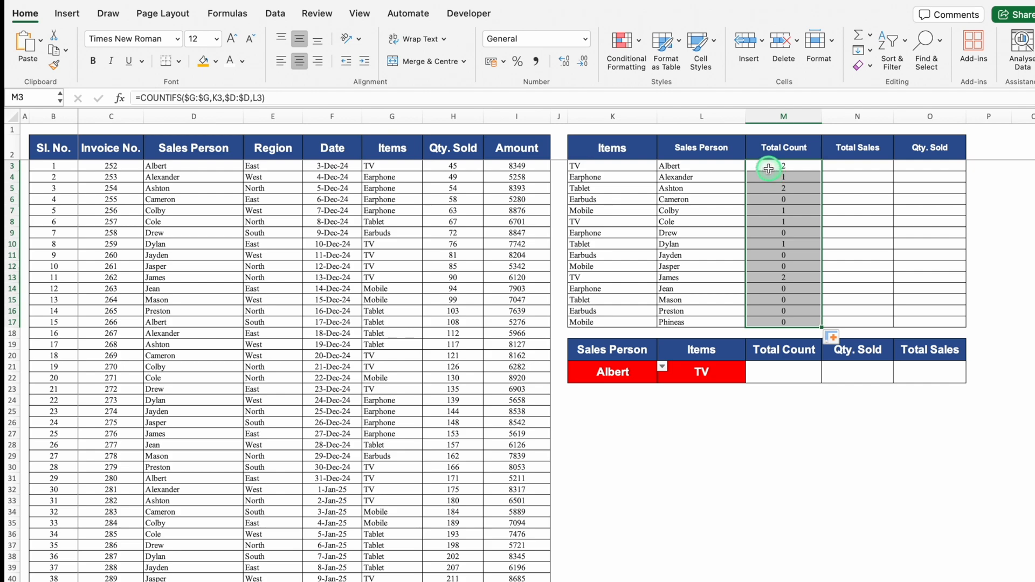
{"action": "left_click", "coordinate": [768, 169]}
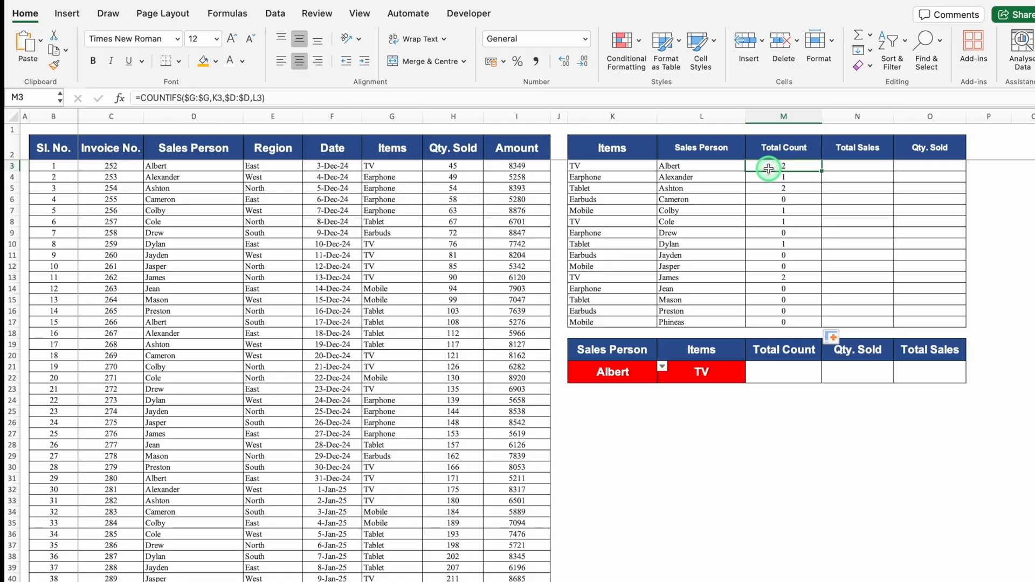
Enter =SUMIFS($I:$I,$G:$G,K3,$D:$D,L3) in cell N3 to total the sales amount for the first row's item and salesperson.
{"action": "left_click", "coordinate": [853, 167]}
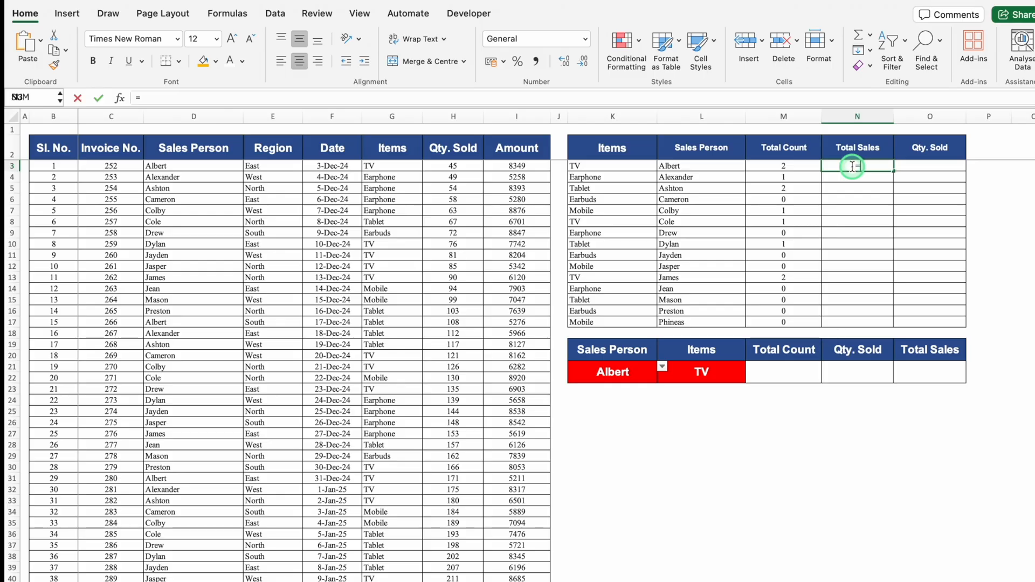
{"action": "type", "text": "=sumifs"}
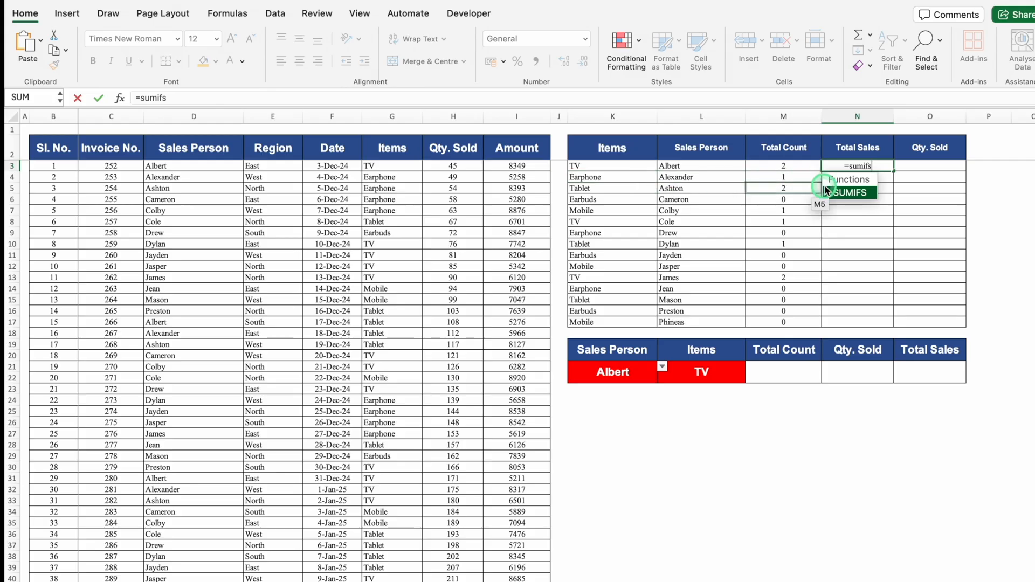
{"action": "double_click", "coordinate": [849, 194]}
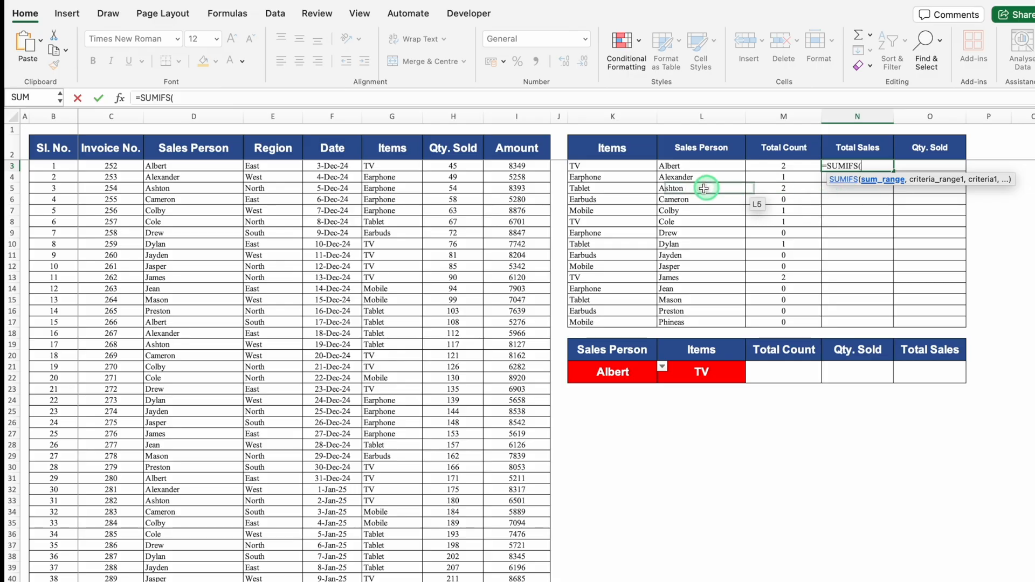
{"action": "left_click", "coordinate": [515, 118]}
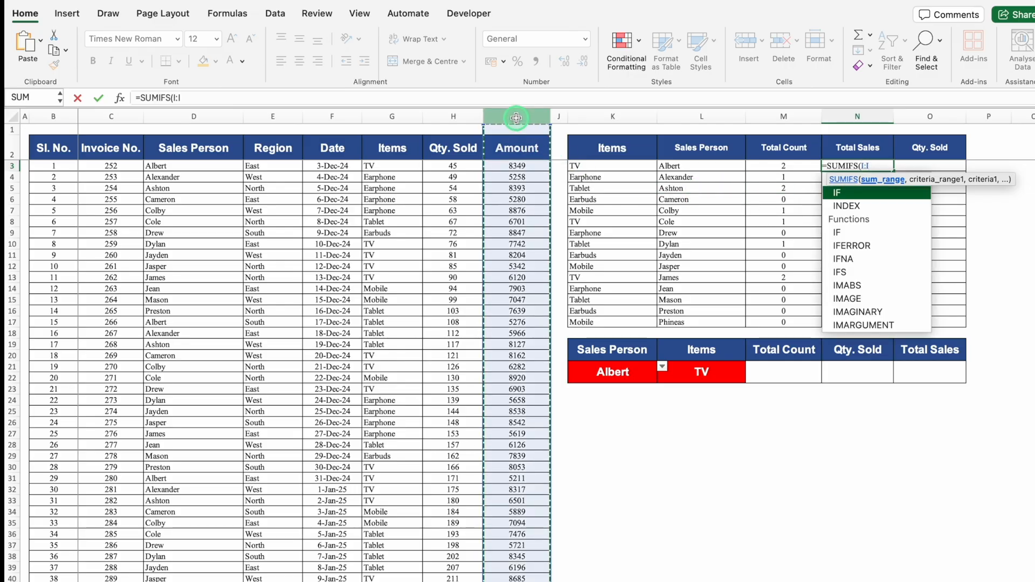
{"action": "key", "text": "F4"}
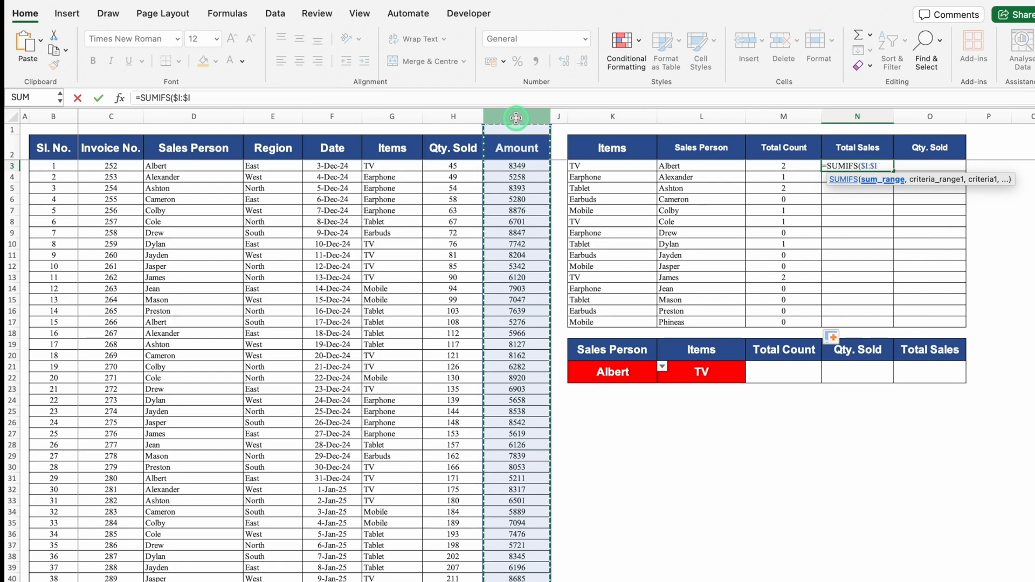
{"action": "type", "text": ","}
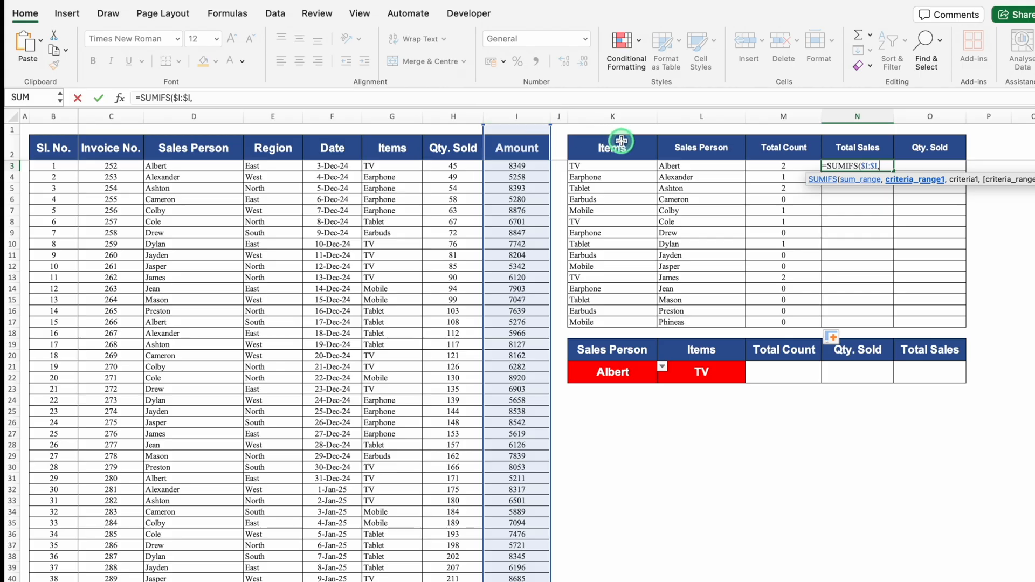
{"action": "left_click", "coordinate": [397, 116]}
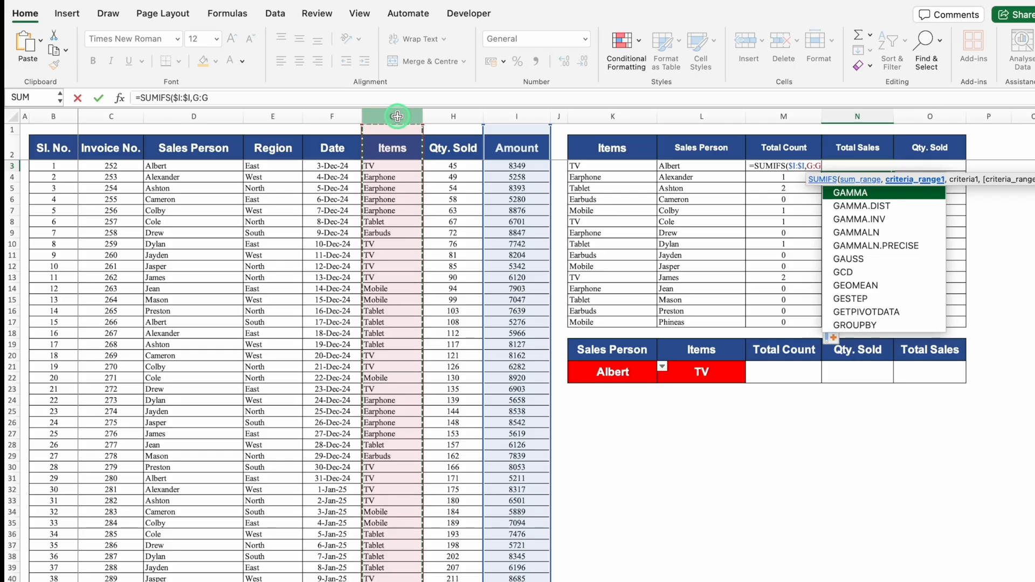
{"action": "key", "text": "F4"}
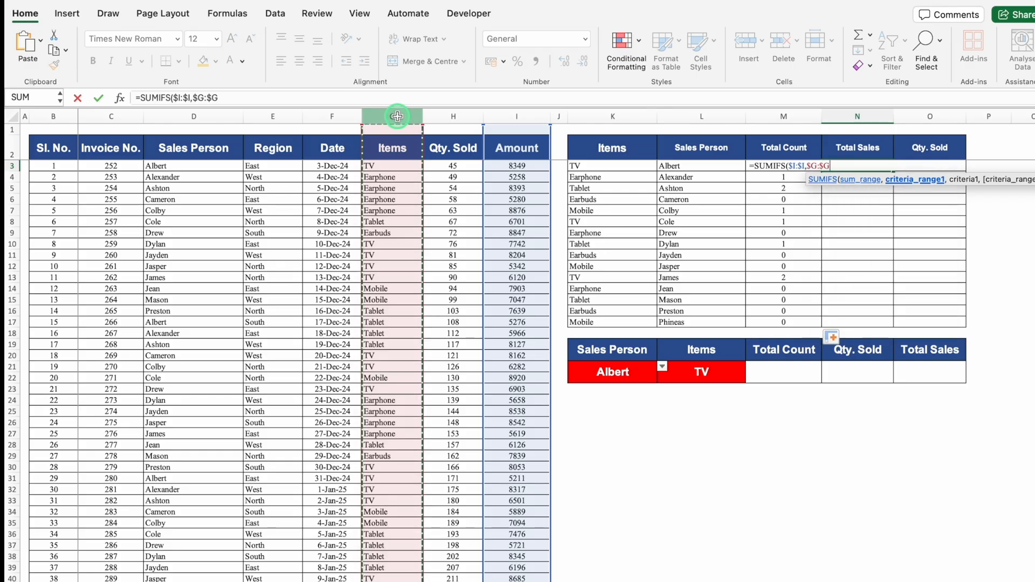
{"action": "type", "text": ","}
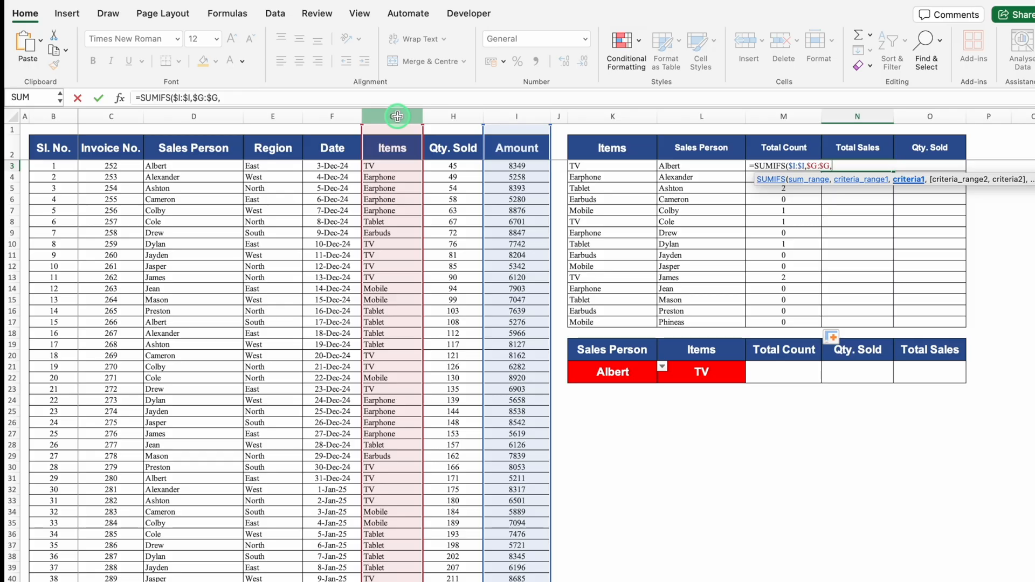
{"action": "left_click", "coordinate": [628, 165]}
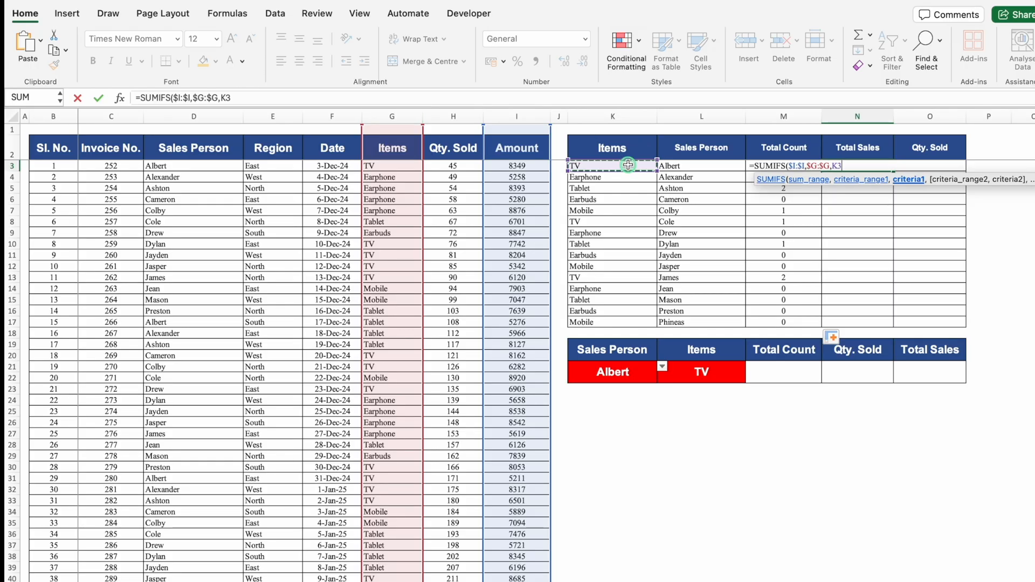
{"action": "type", "text": ","}
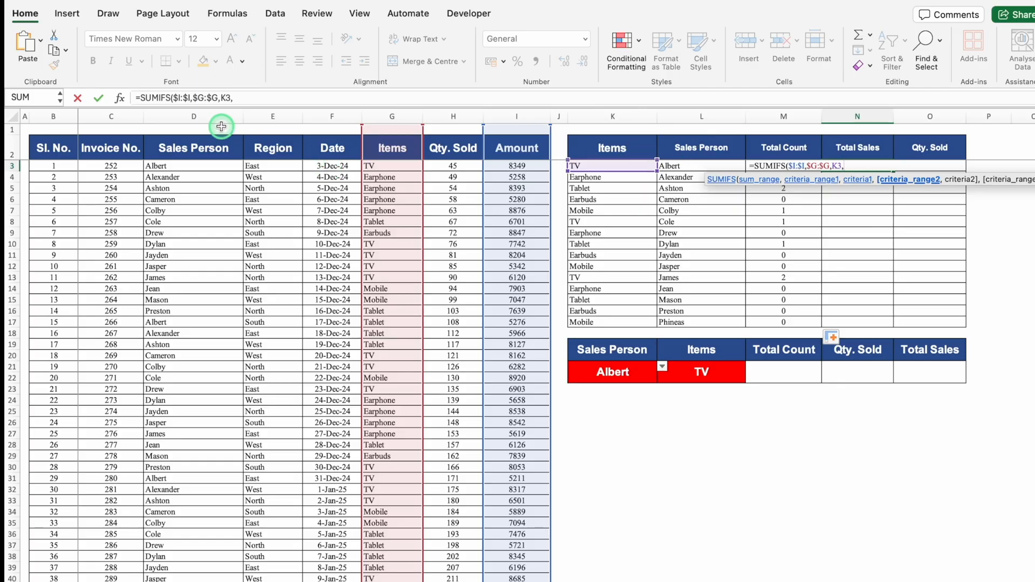
{"action": "left_click", "coordinate": [198, 116]}
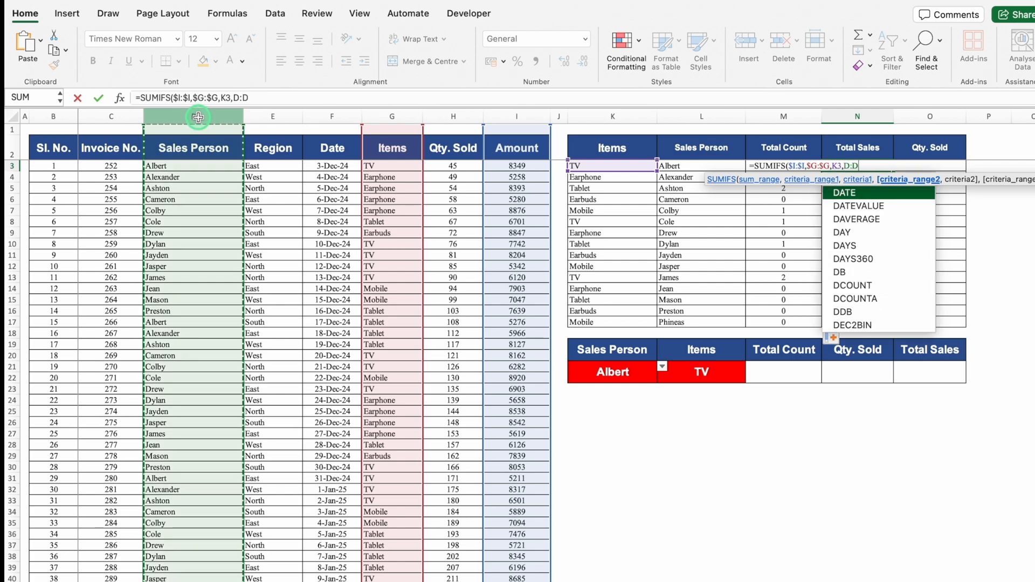
{"action": "key", "text": "F4"}
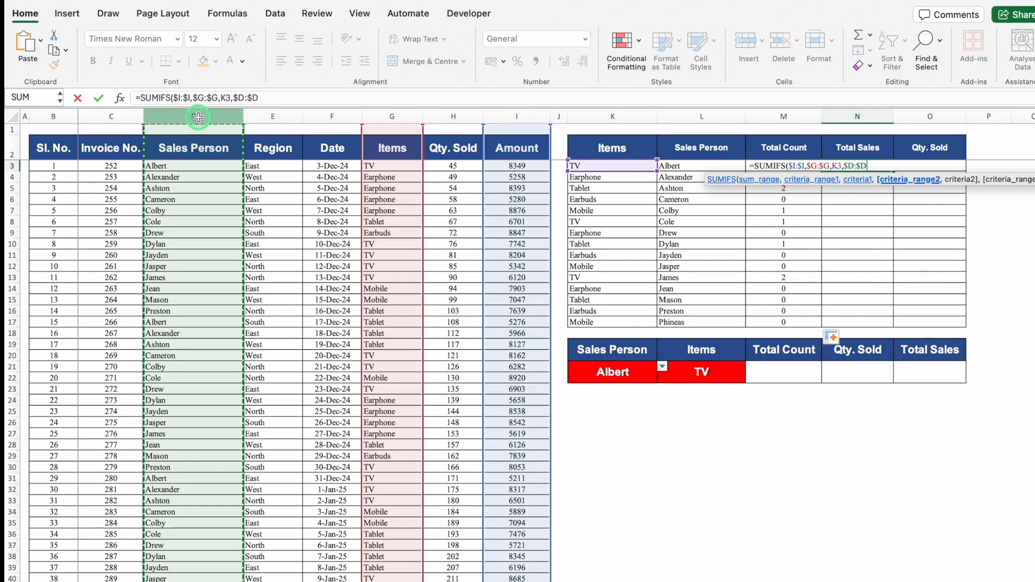
{"action": "type", "text": ","}
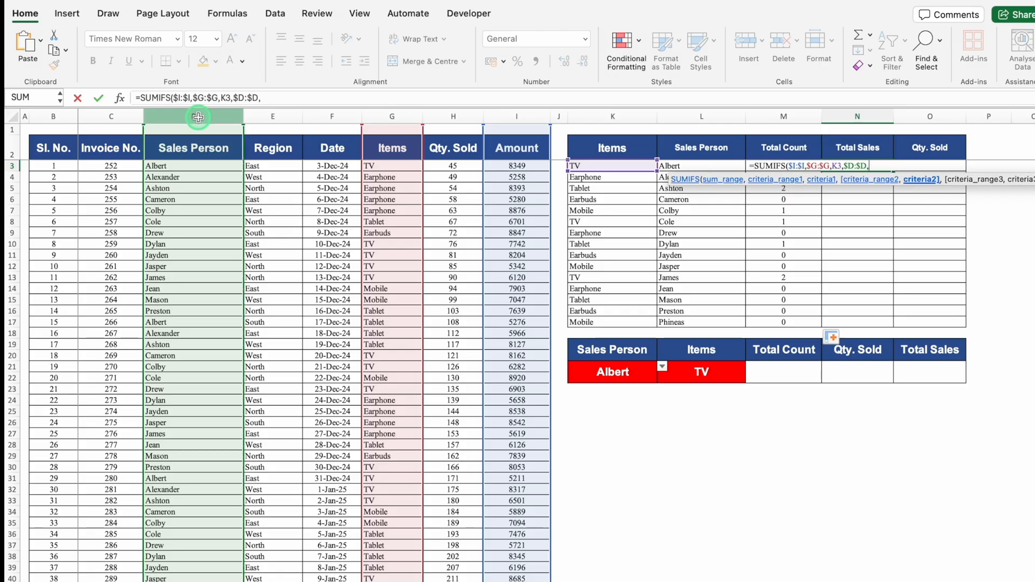
{"action": "left_click", "coordinate": [687, 166]}
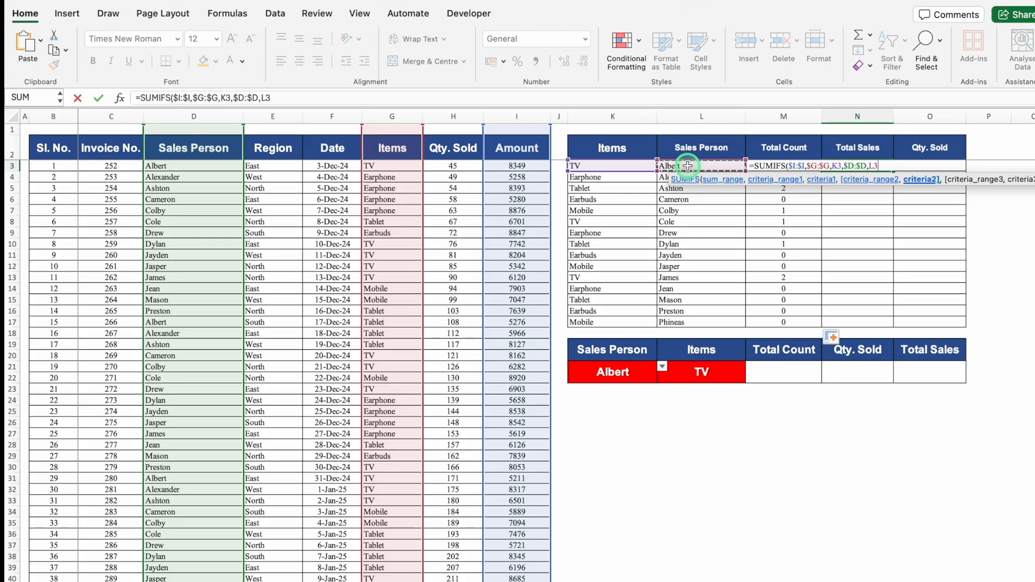
{"action": "type", "text": ")"}
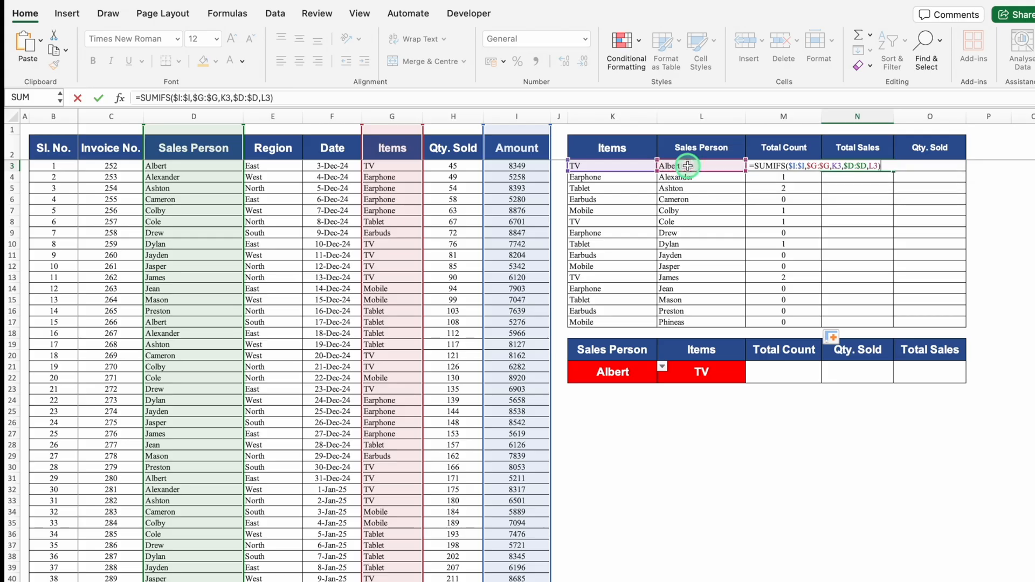
{"action": "key", "text": "Return"}
Fill the SUMIFS formula from N3 down to N17 to complete the Total Sales column.
{"action": "left_click", "coordinate": [886, 168]}
{"action": "double_click", "coordinate": [893, 171]}
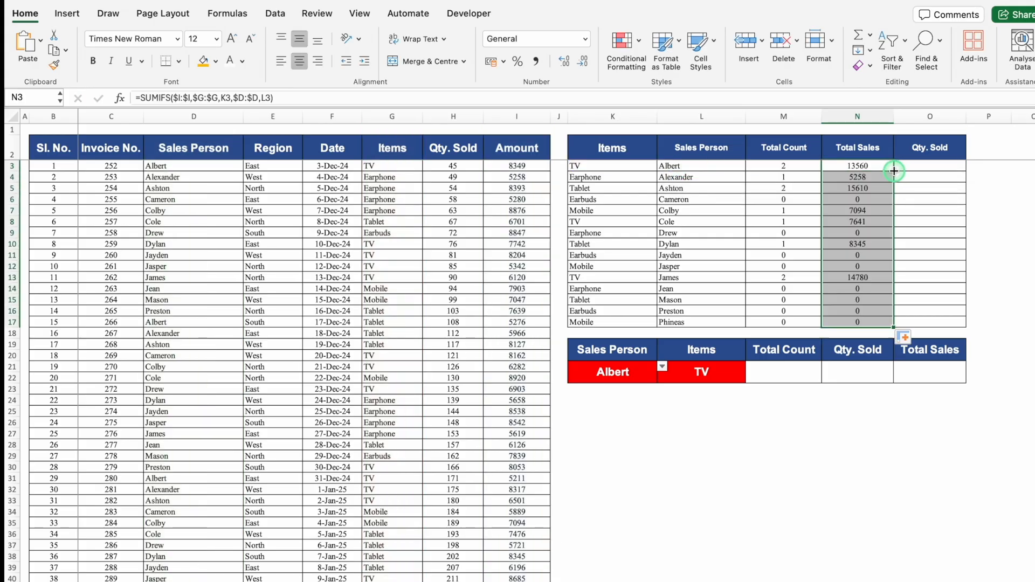
Try to copy the SUMIFS formula from N3 across into the first Qty. Sold cell, O3.
{"action": "left_click", "coordinate": [927, 166]}
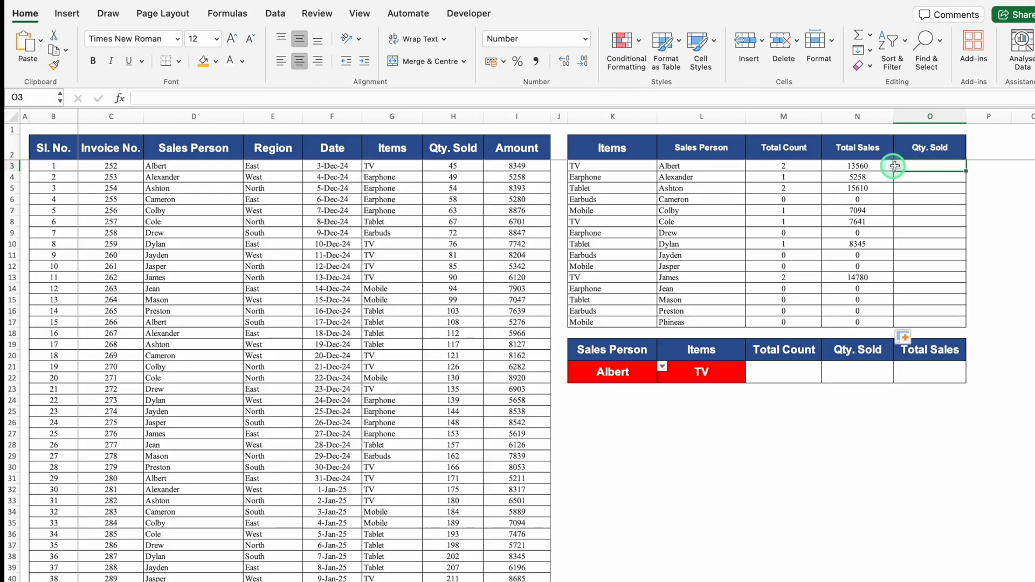
{"action": "left_click", "coordinate": [858, 165]}
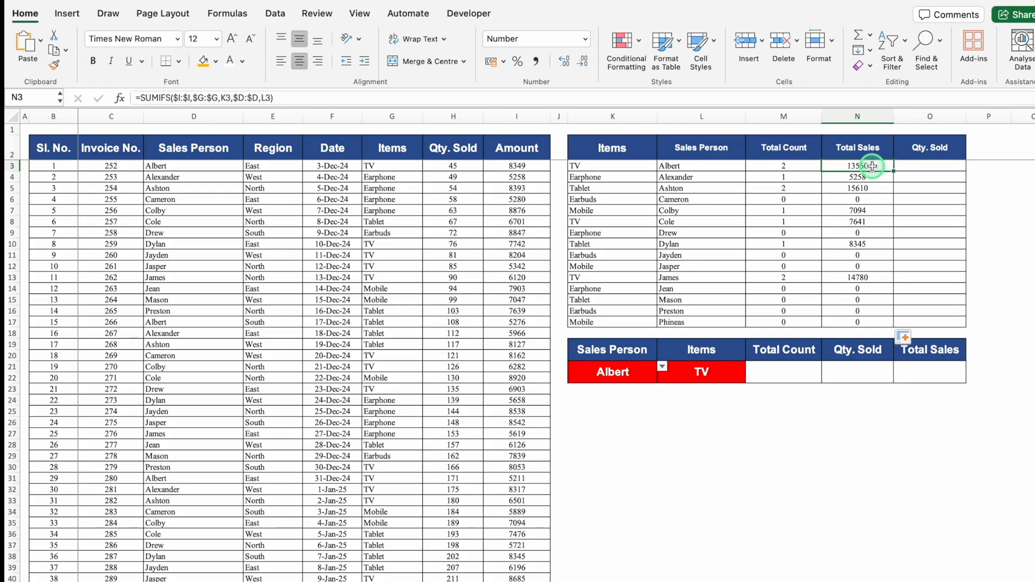
{"action": "left_click_drag", "start_coordinate": [894, 172], "coordinate": [961, 171]}
{"action": "left_click", "coordinate": [947, 166]}
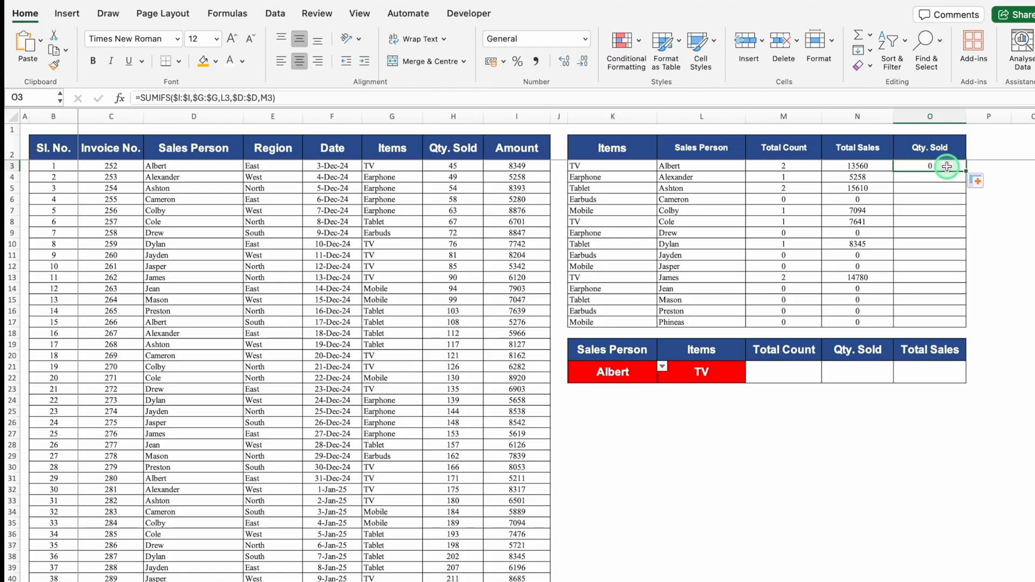
Lock the criteria columns in N3's formula so it reads =SUMIFS($I:$I,$G:$G,$K3,$D:$D,$L3).
{"action": "left_click", "coordinate": [865, 165]}
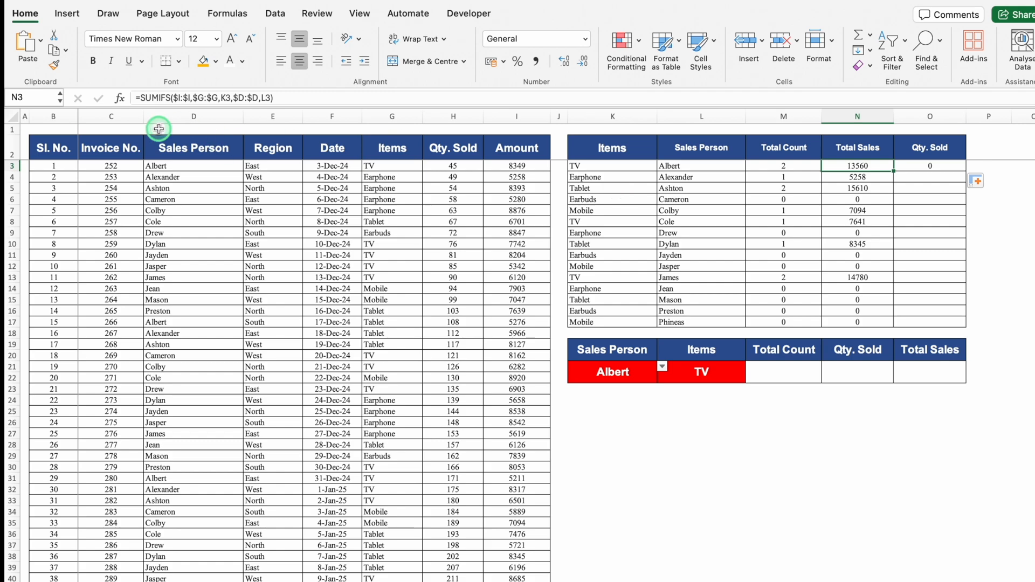
{"action": "double_click", "coordinate": [878, 165]}
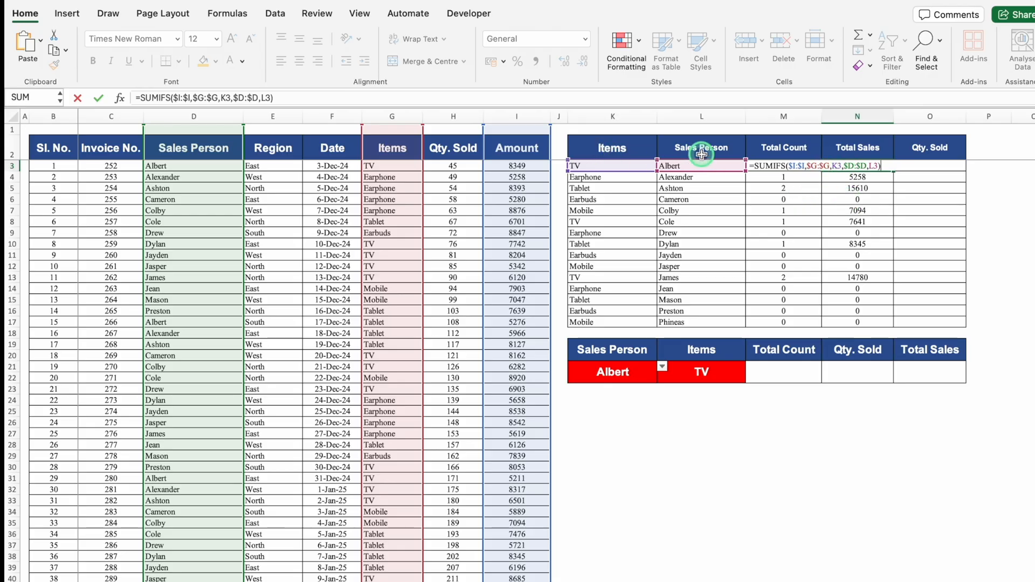
{"action": "left_click", "coordinate": [833, 165]}
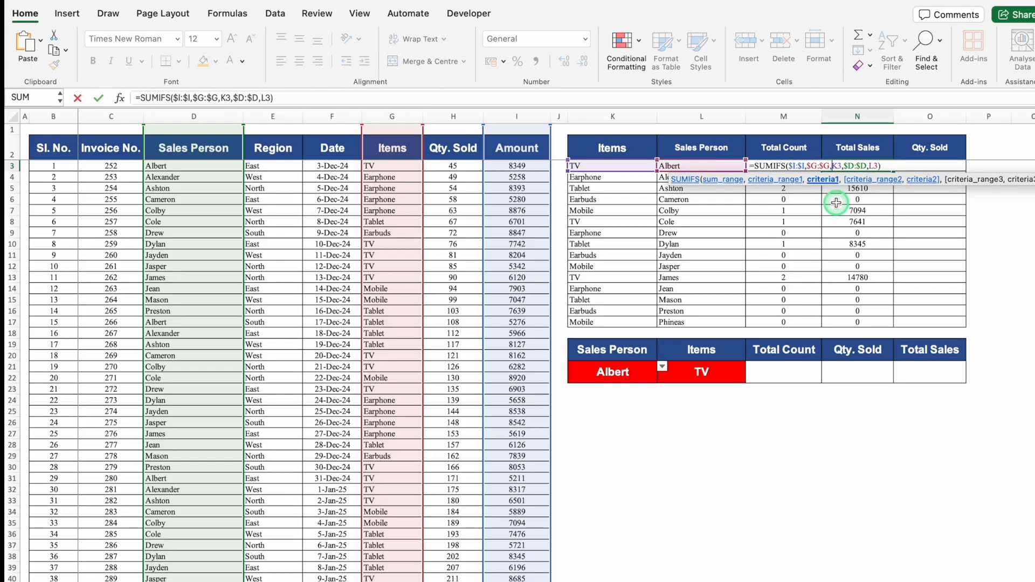
{"action": "type", "text": "$"}
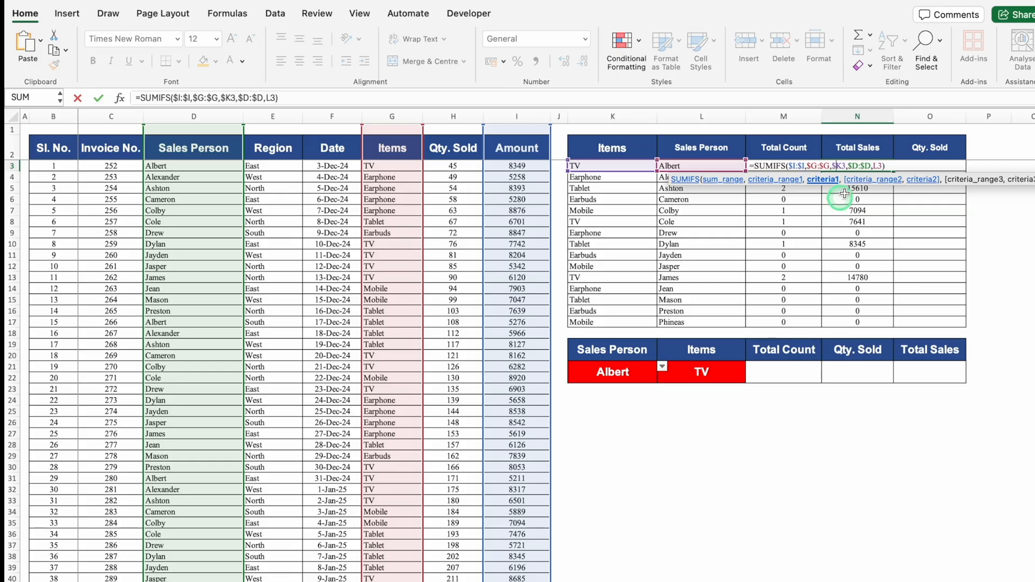
{"action": "left_click", "coordinate": [873, 166]}
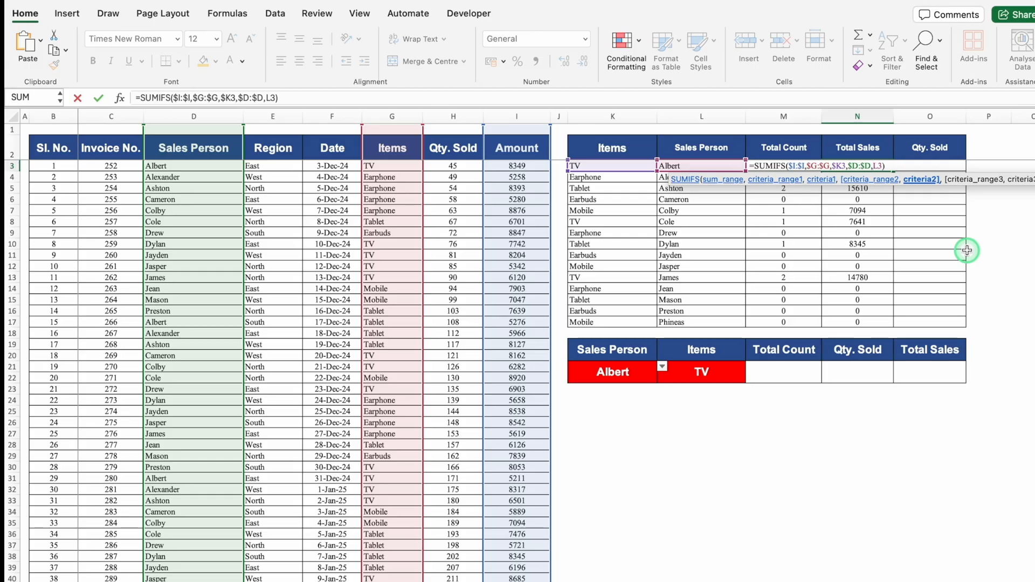
{"action": "type", "text": "$"}
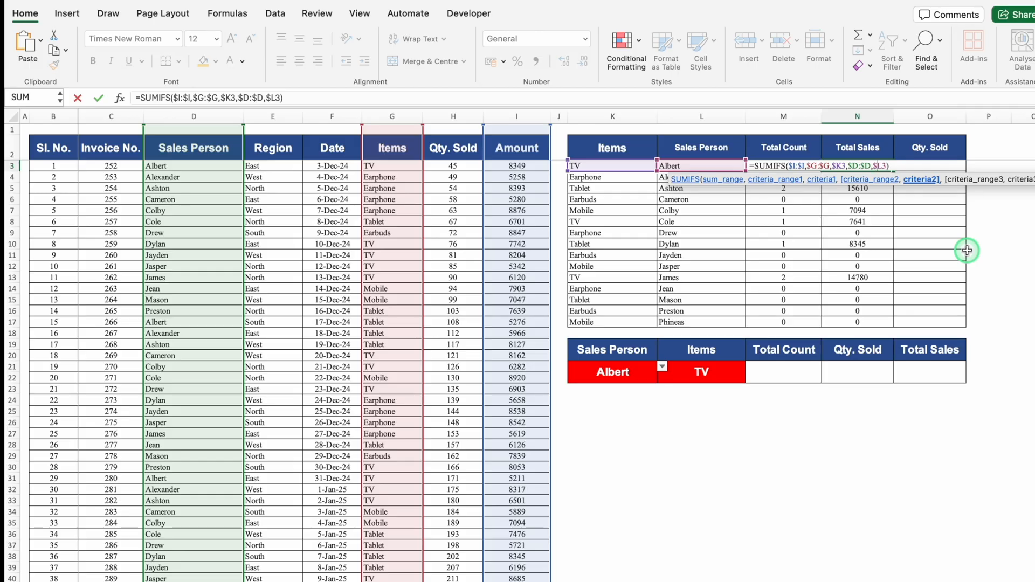
{"action": "key", "text": "ctrl+Return"}
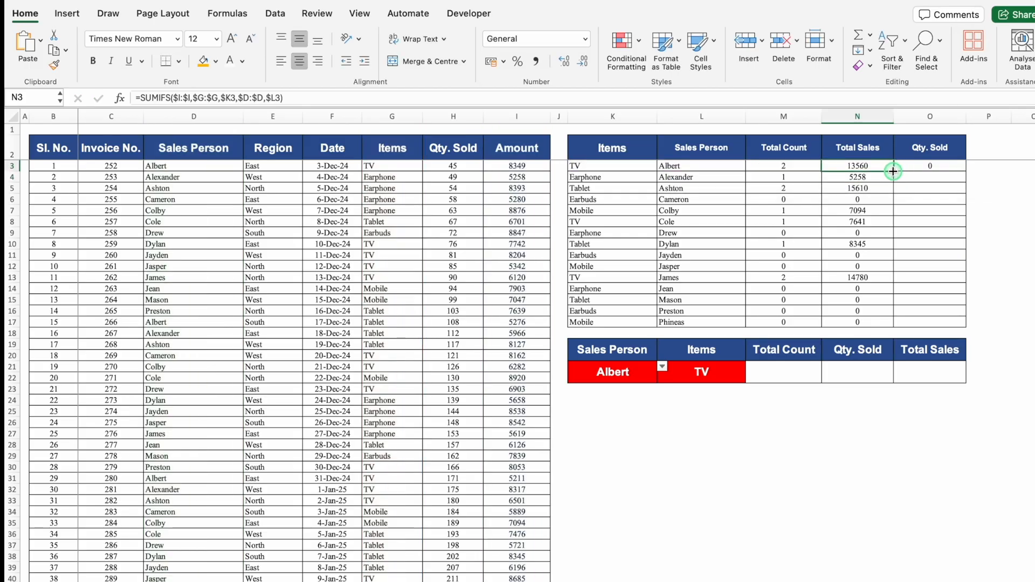
Fill the column-locked SUMIFS formula from N3 down to N17 and across into O3:O17.
{"action": "double_click", "coordinate": [893, 171]}
{"action": "left_click_drag", "start_coordinate": [894, 326], "coordinate": [957, 326]}
{"action": "left_click", "coordinate": [933, 449]}
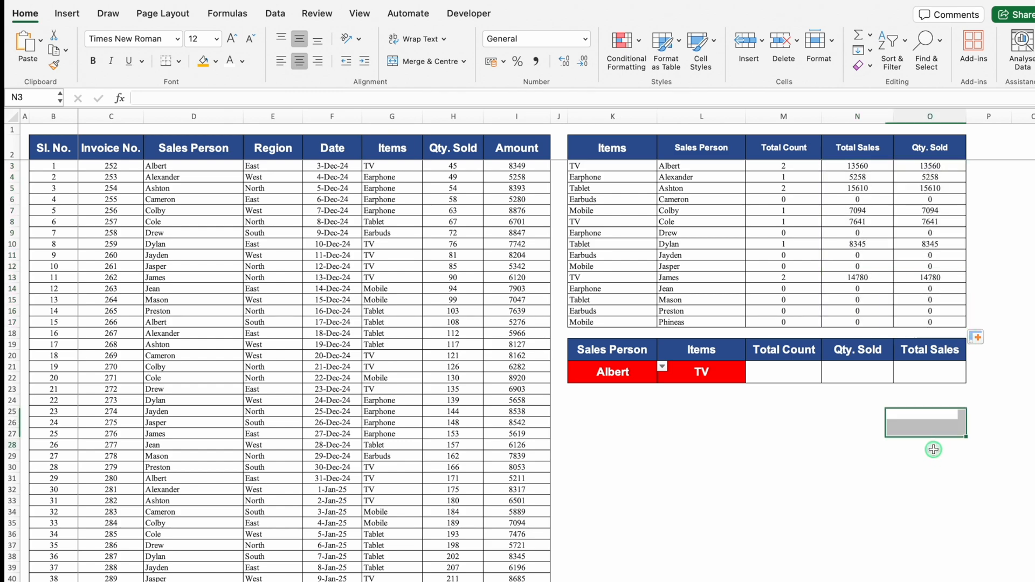
{"action": "left_click", "coordinate": [858, 164]}
{"action": "left_click", "coordinate": [913, 167]}
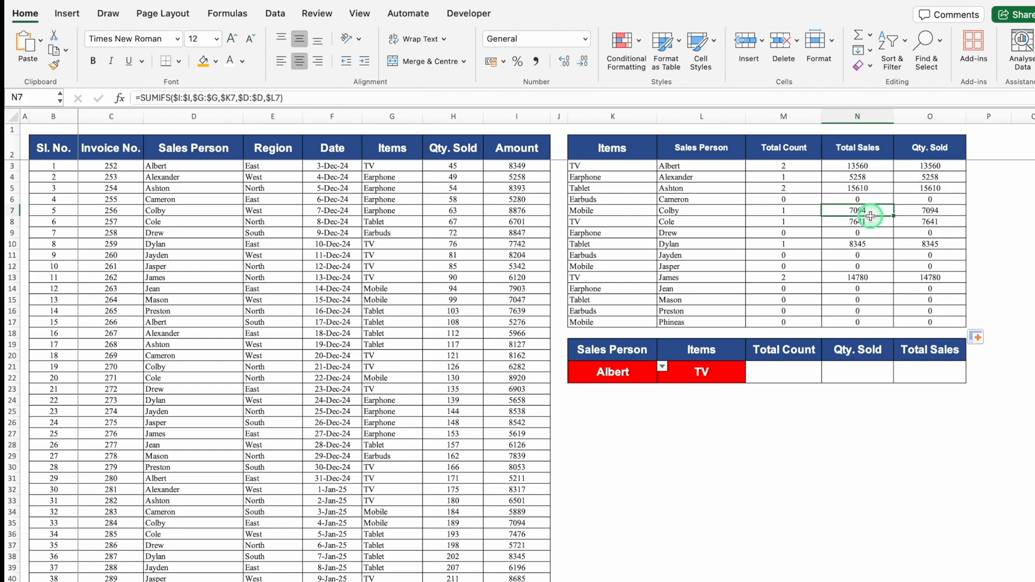
{"action": "left_click", "coordinate": [811, 414]}
Enter =COUNTIFS(D:D,K21,G:G,L21) in M21 to count sales for the selected salesperson and item.
{"action": "left_click", "coordinate": [767, 373]}
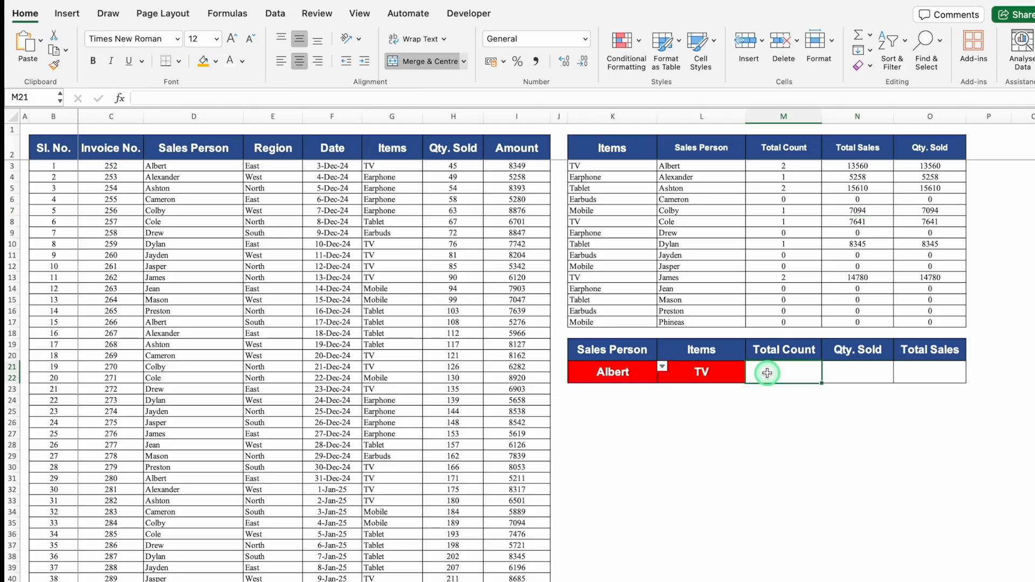
{"action": "type", "text": "=countif"}
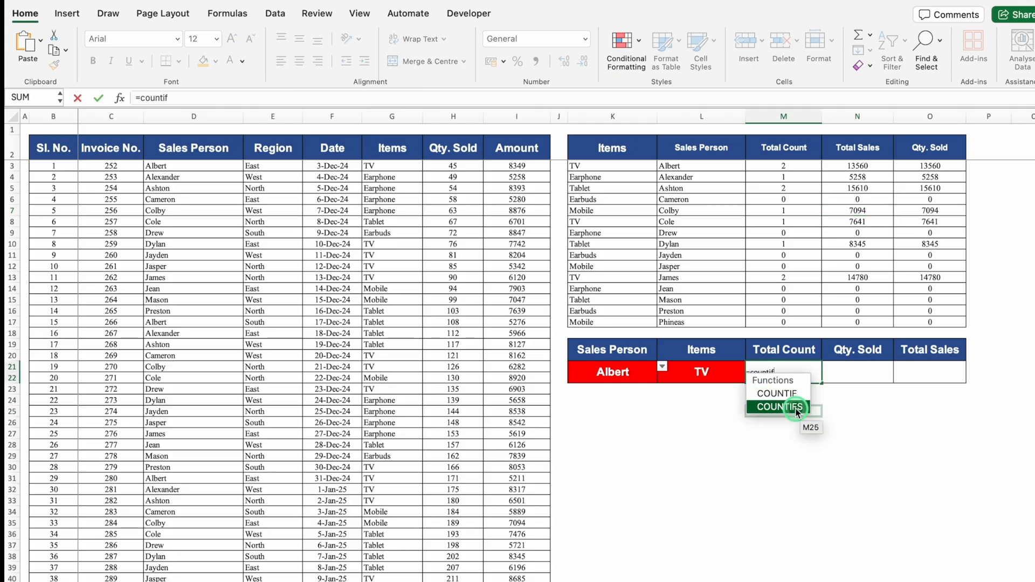
{"action": "double_click", "coordinate": [794, 405]}
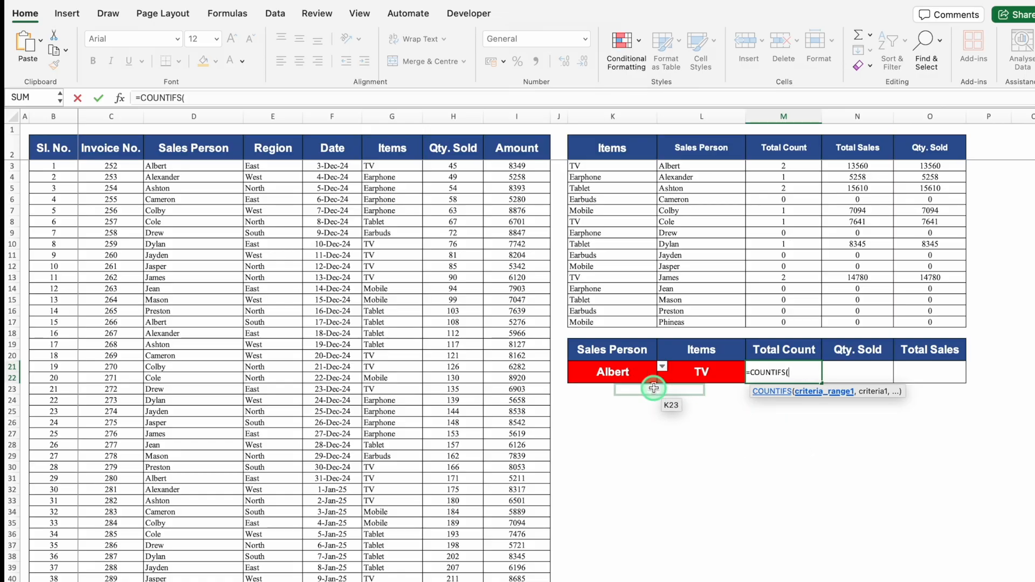
{"action": "left_click", "coordinate": [211, 114]}
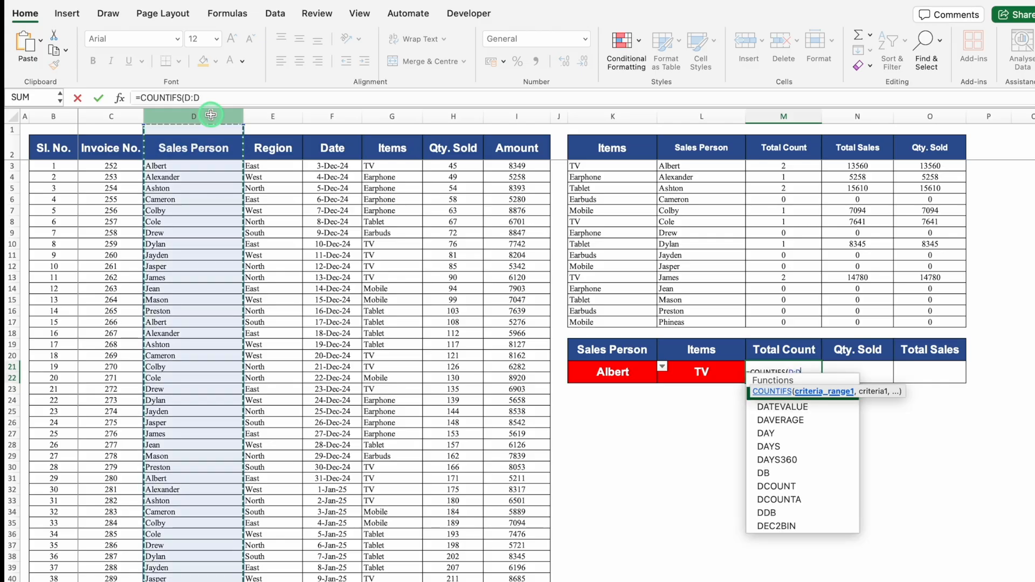
{"action": "type", "text": ","}
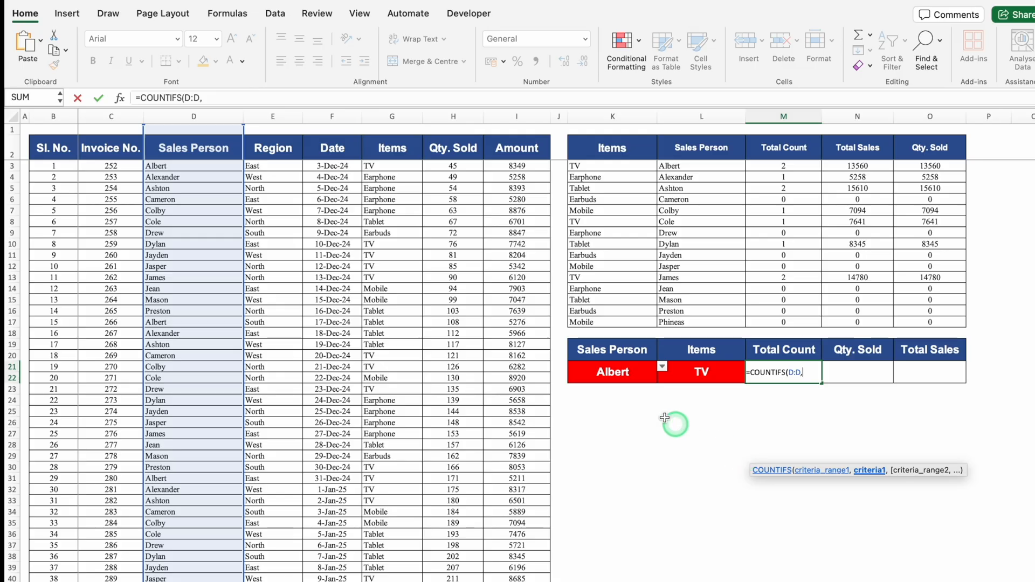
{"action": "left_click", "coordinate": [613, 372]}
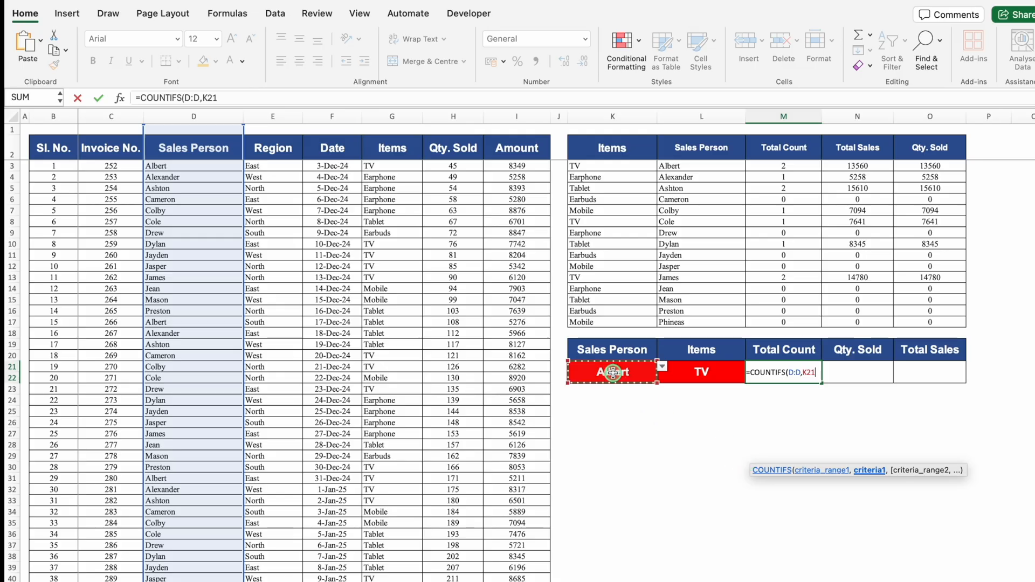
{"action": "type", "text": ","}
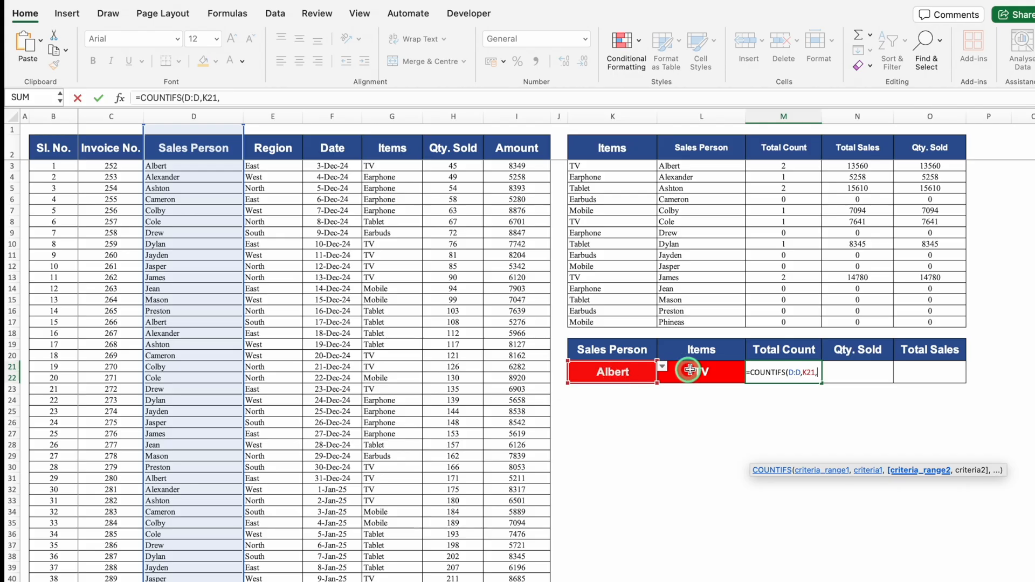
{"action": "left_click", "coordinate": [395, 119]}
{"action": "type", "text": ","}
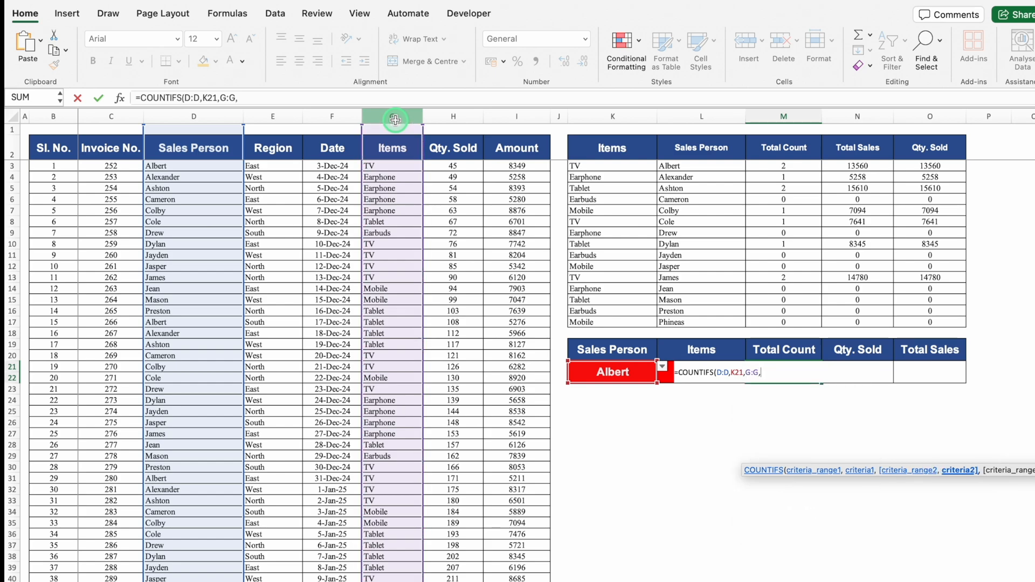
{"action": "left_click", "coordinate": [712, 351]}
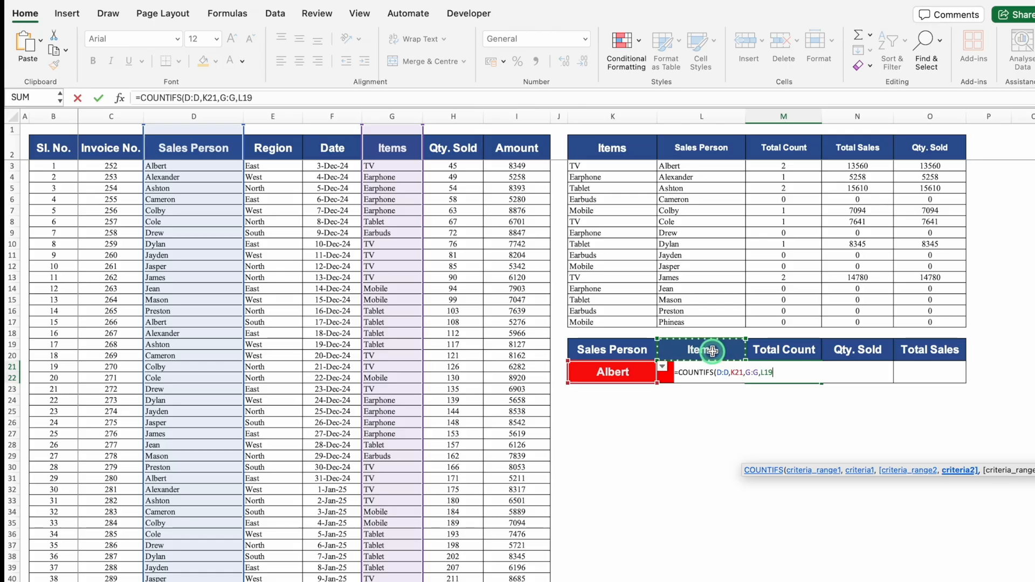
{"action": "key", "text": "Down"}
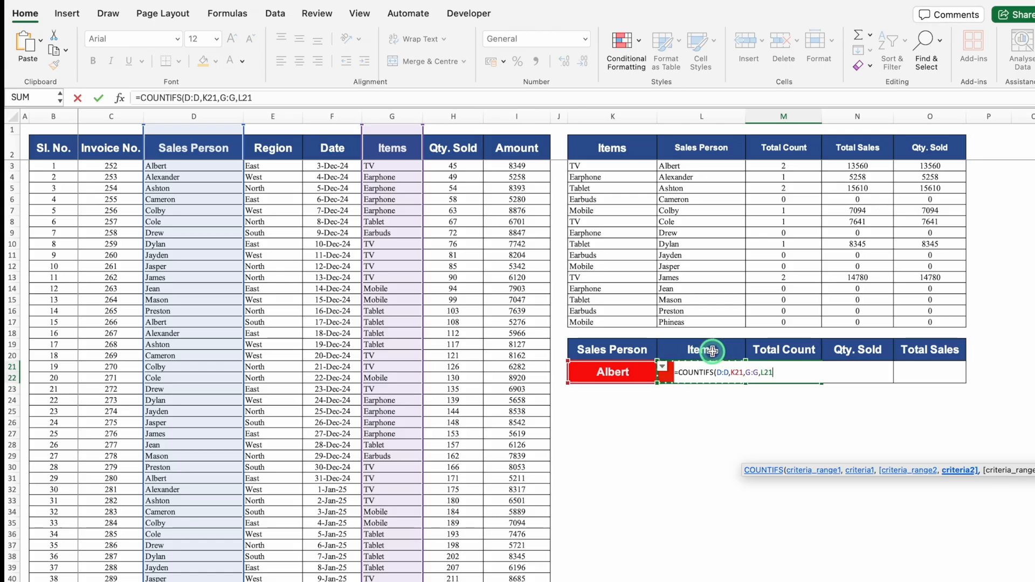
{"action": "type", "text": ")"}
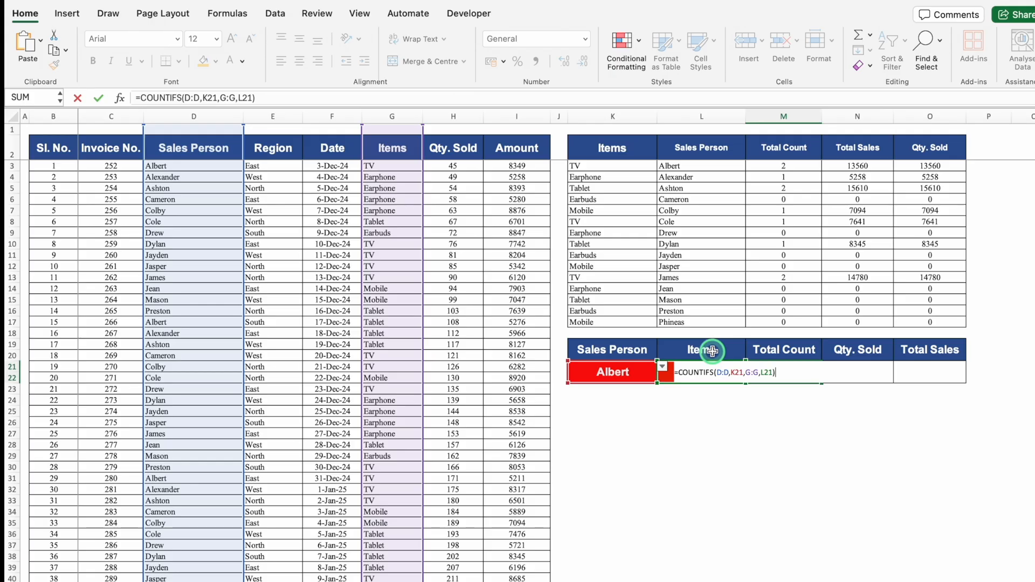
{"action": "key", "text": "Return"}
{"action": "left_click", "coordinate": [699, 398]}
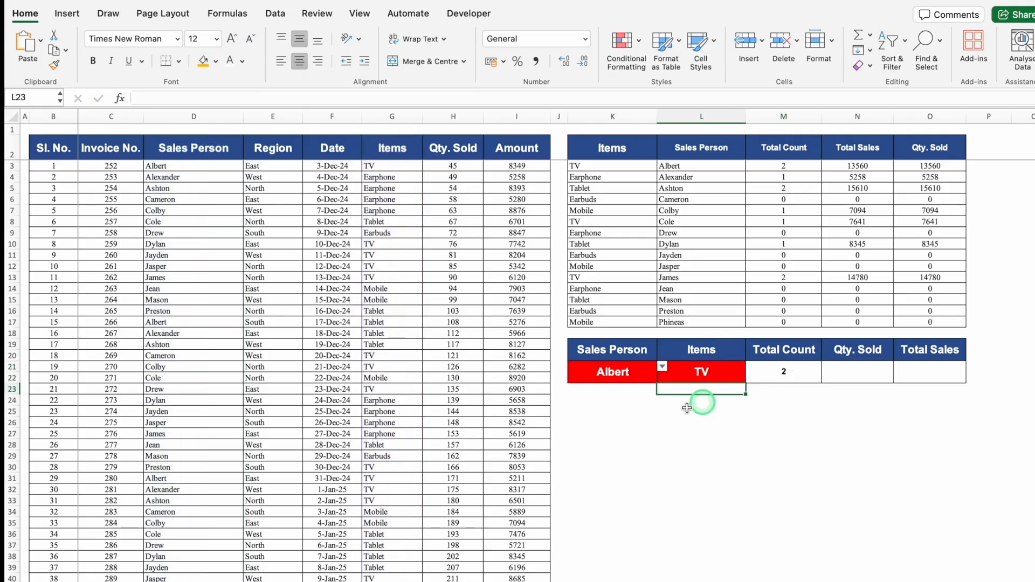
Change the salesperson in K21 to the second name in its list to test the count.
{"action": "left_click", "coordinate": [615, 372]}
{"action": "left_click", "coordinate": [662, 367]}
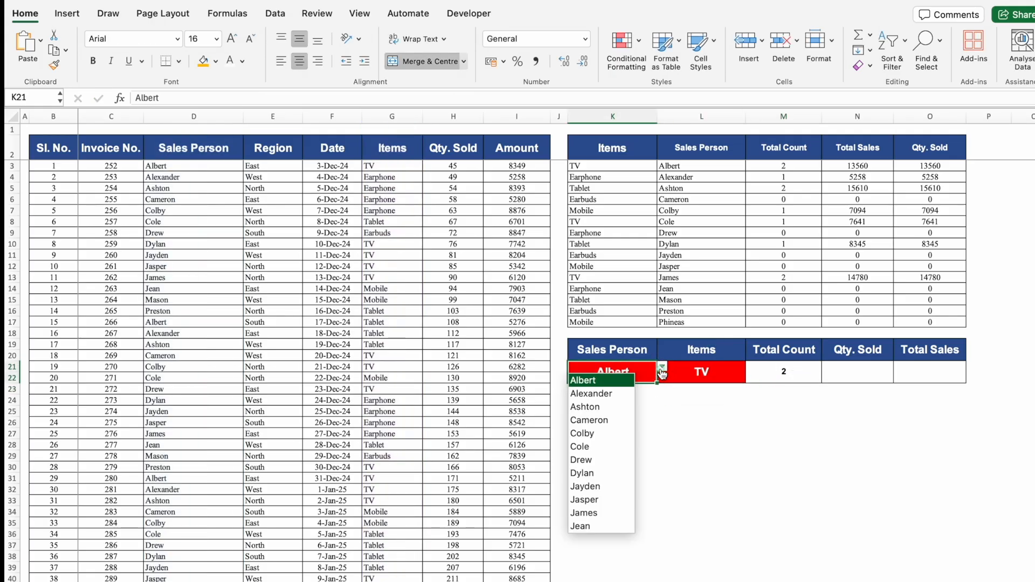
{"action": "left_click", "coordinate": [603, 394]}
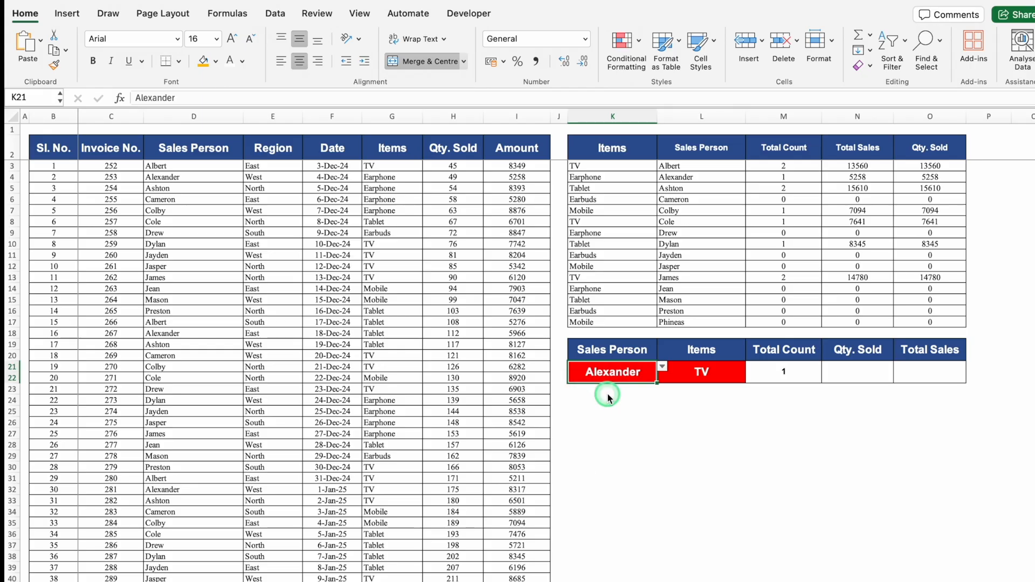
Test the count by switching the item in L21 to Earphone, Tablet, Earbuds and finally Mobile.
{"action": "left_click", "coordinate": [690, 369]}
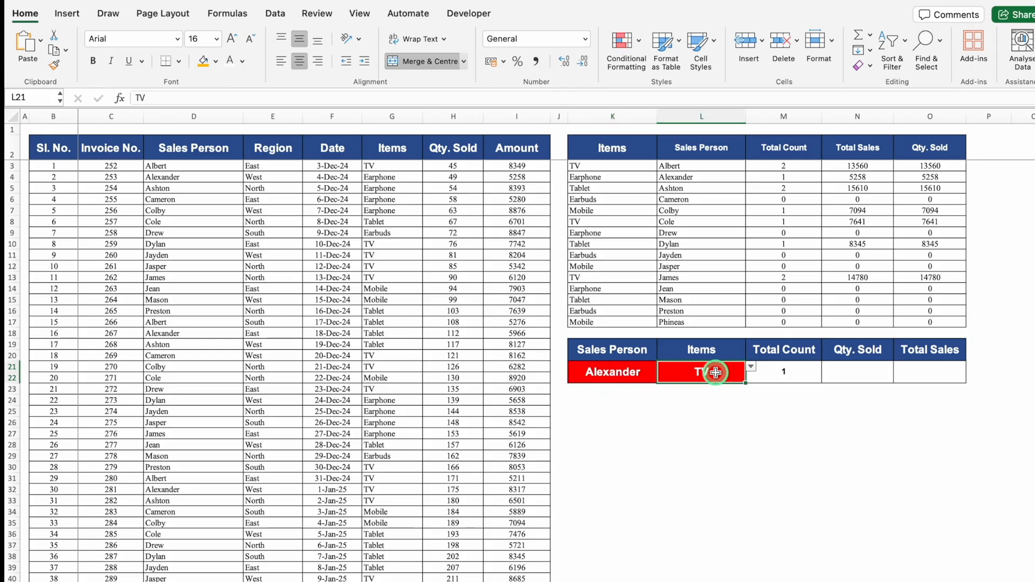
{"action": "left_click", "coordinate": [751, 367]}
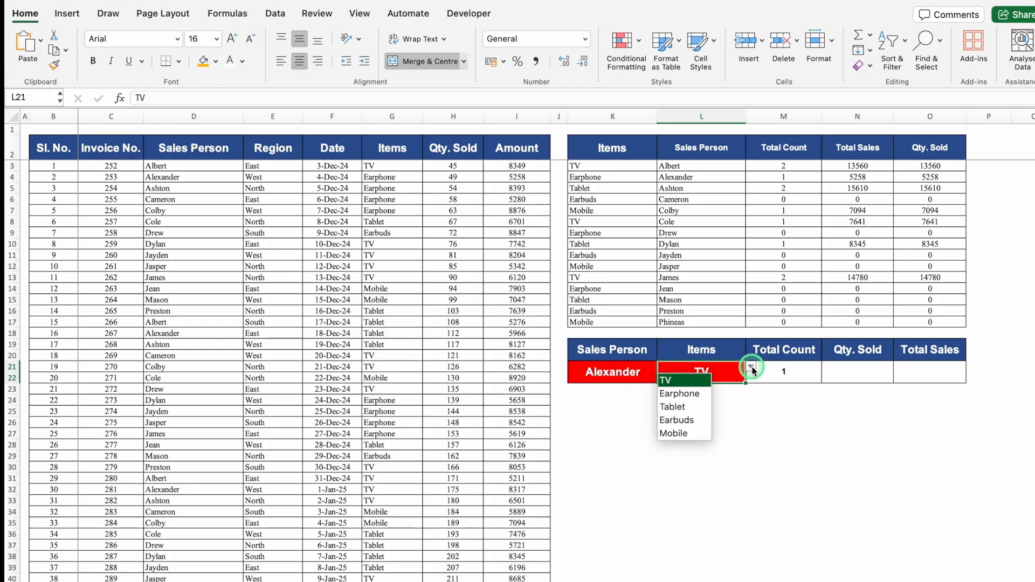
{"action": "left_click", "coordinate": [680, 393]}
{"action": "left_click", "coordinate": [751, 368]}
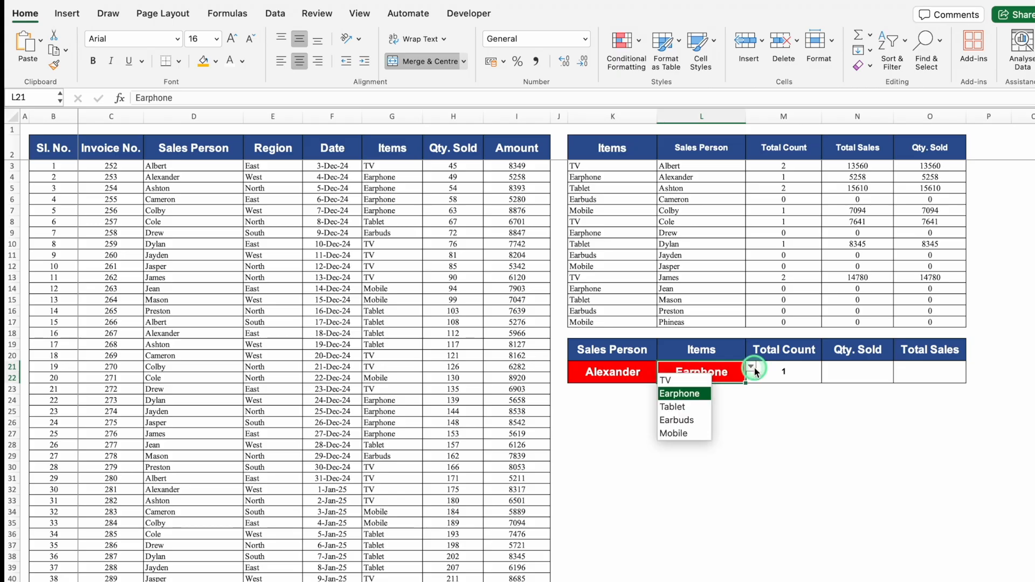
{"action": "left_click", "coordinate": [678, 407]}
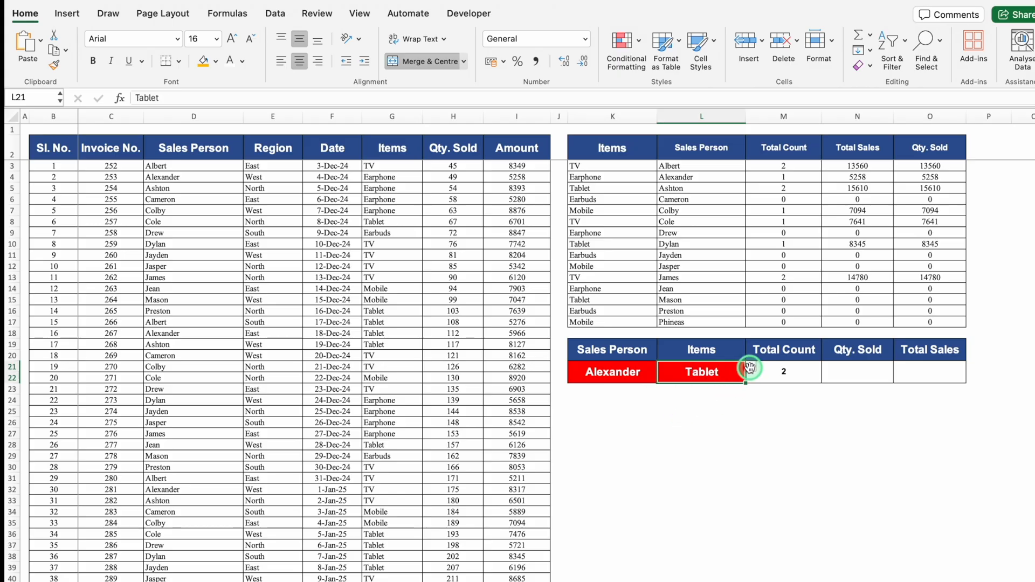
{"action": "left_click", "coordinate": [750, 367]}
{"action": "left_click", "coordinate": [683, 419]}
{"action": "left_click", "coordinate": [751, 366]}
{"action": "left_click", "coordinate": [677, 434]}
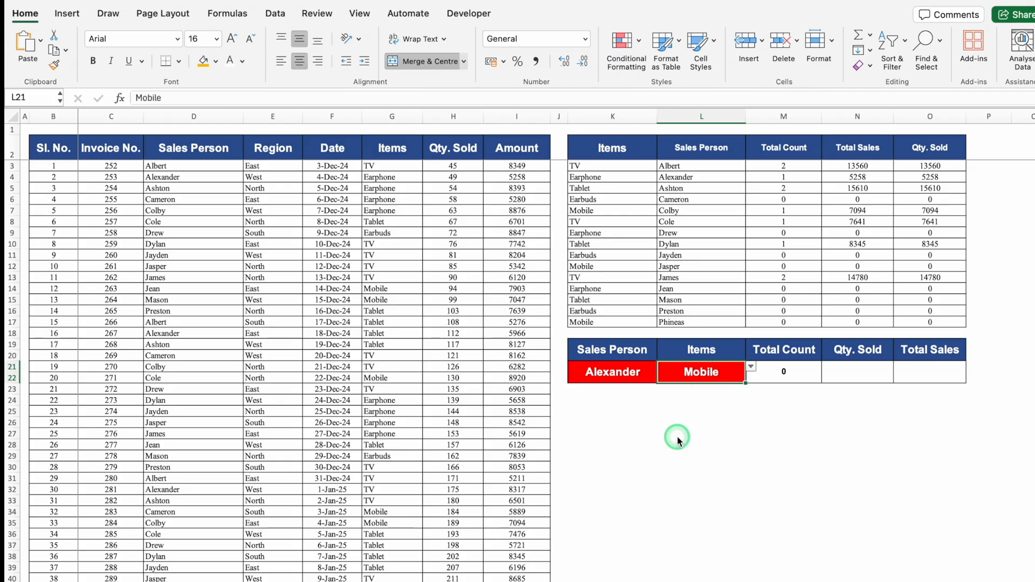
{"action": "left_click", "coordinate": [855, 372]}
{"action": "left_click", "coordinate": [918, 372]}
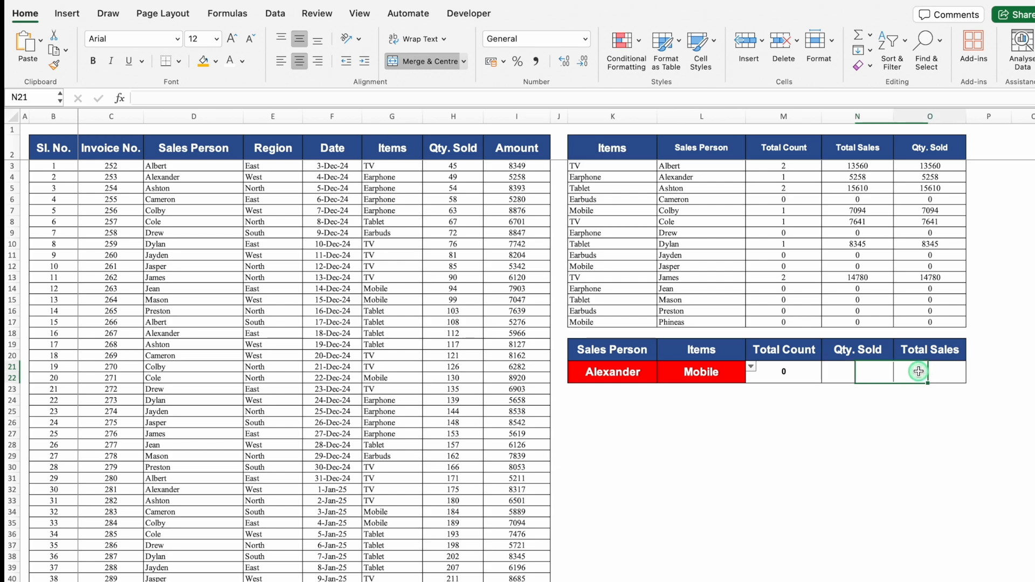
{"action": "left_click", "coordinate": [867, 372]}
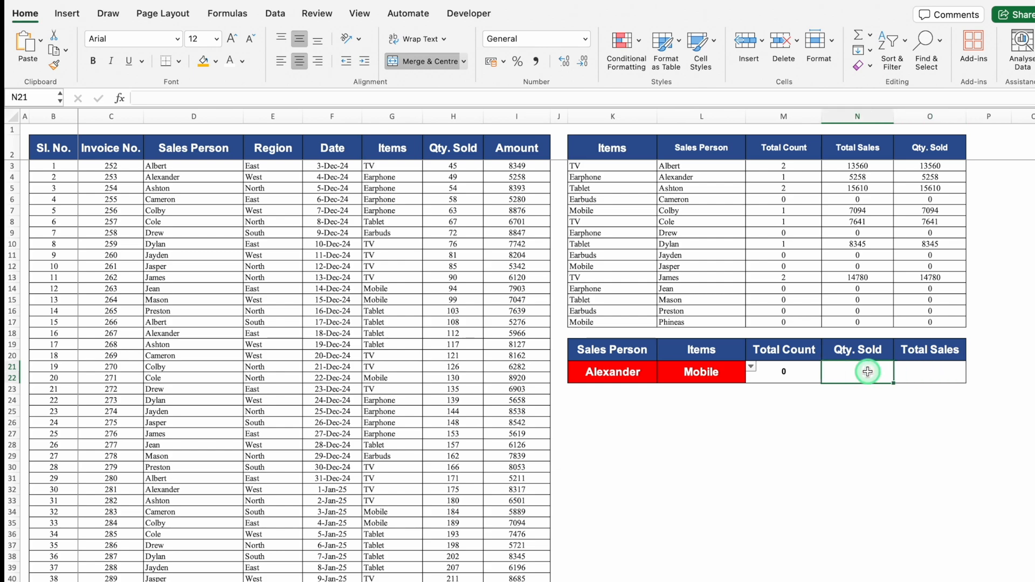
{"action": "left_click", "coordinate": [861, 257]}
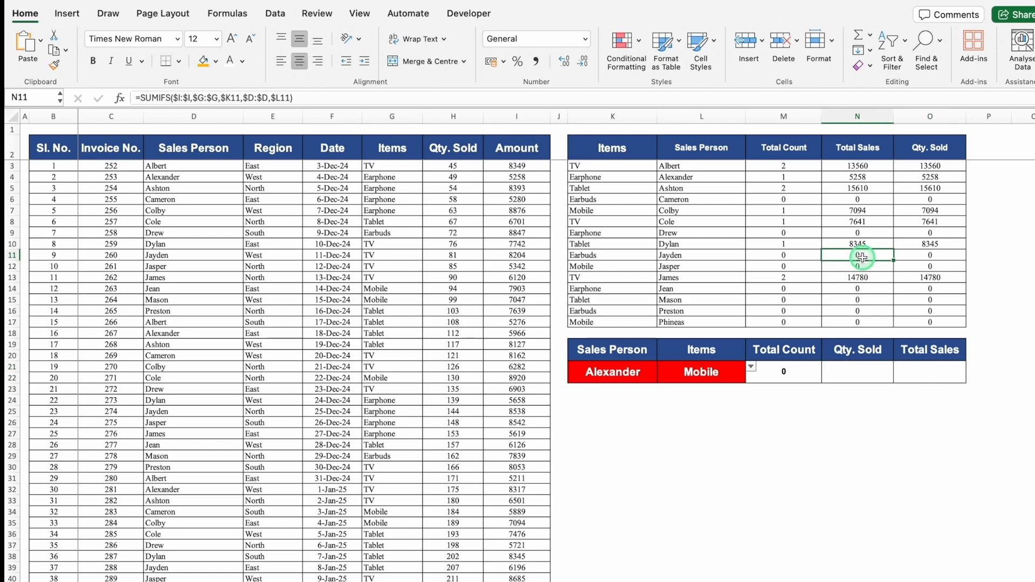
{"action": "left_click", "coordinate": [831, 419]}
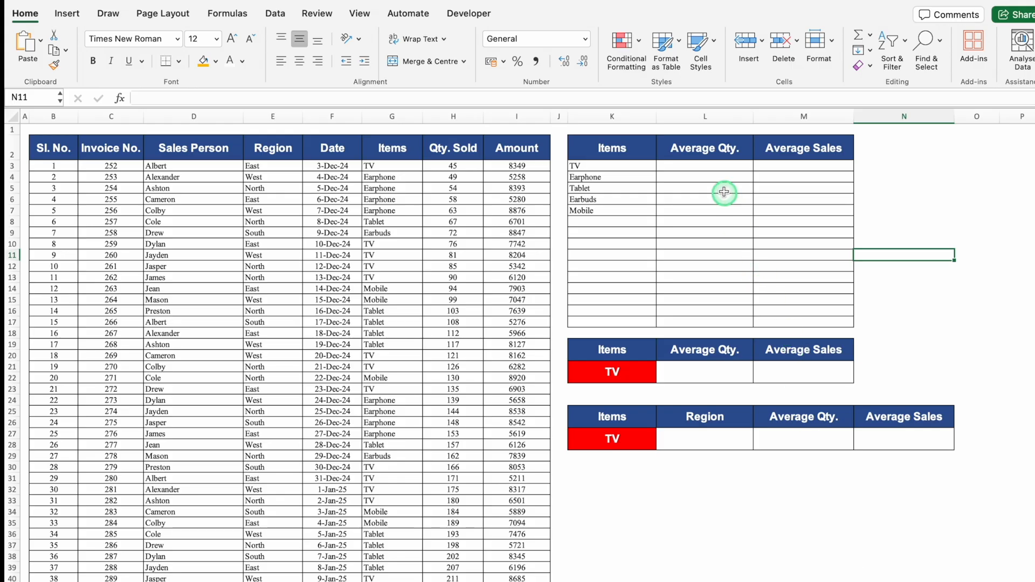
Enter =AVERAGEIF($G:$G,K3,$H:$H) in L3 to average the quantity sold for the item in K3.
{"action": "left_click", "coordinate": [700, 166]}
{"action": "type", "text": "="}
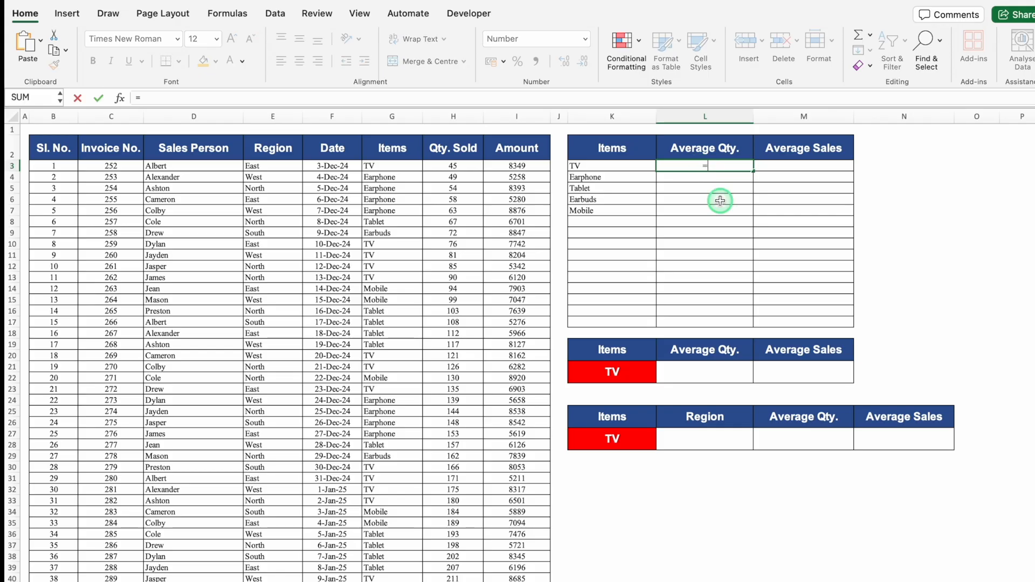
{"action": "type", "text": "average"}
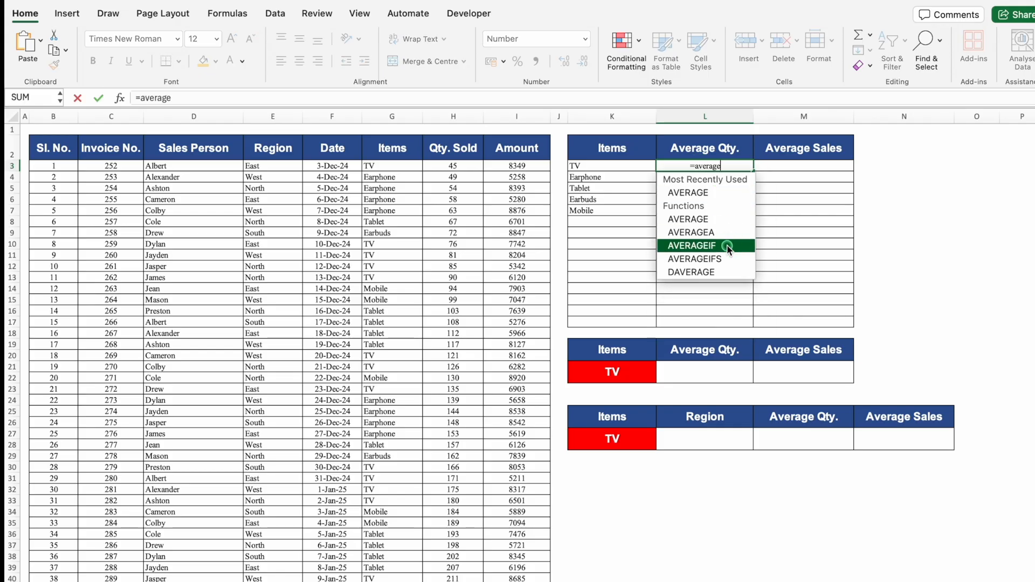
{"action": "double_click", "coordinate": [726, 247]}
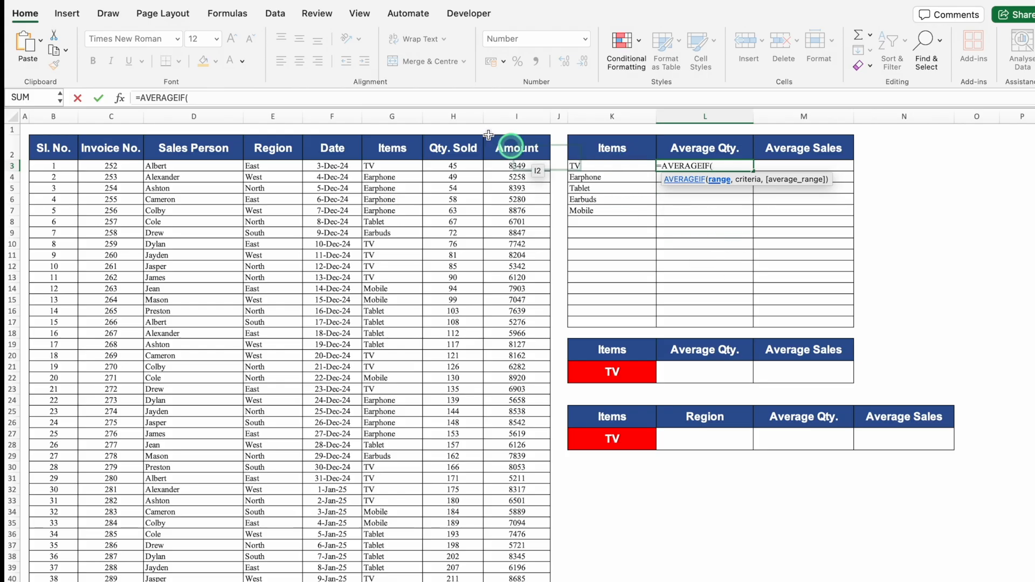
{"action": "left_click", "coordinate": [397, 117]}
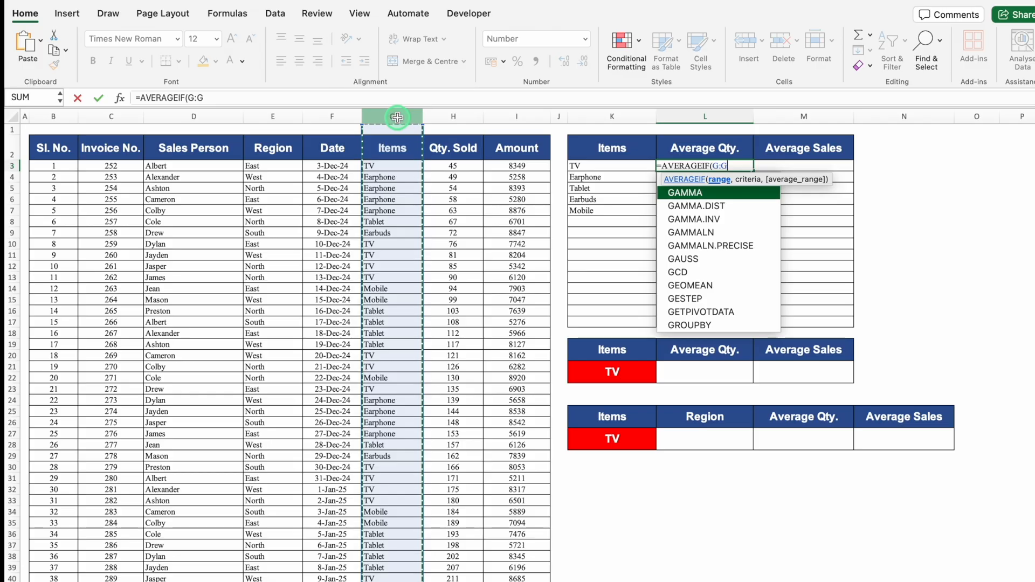
{"action": "key", "text": "F4"}
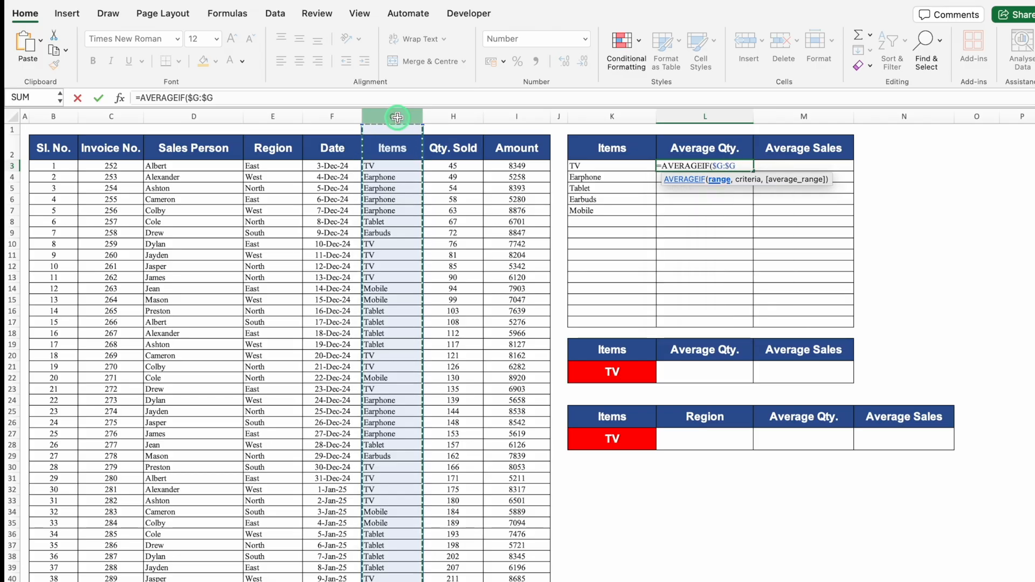
{"action": "type", "text": ","}
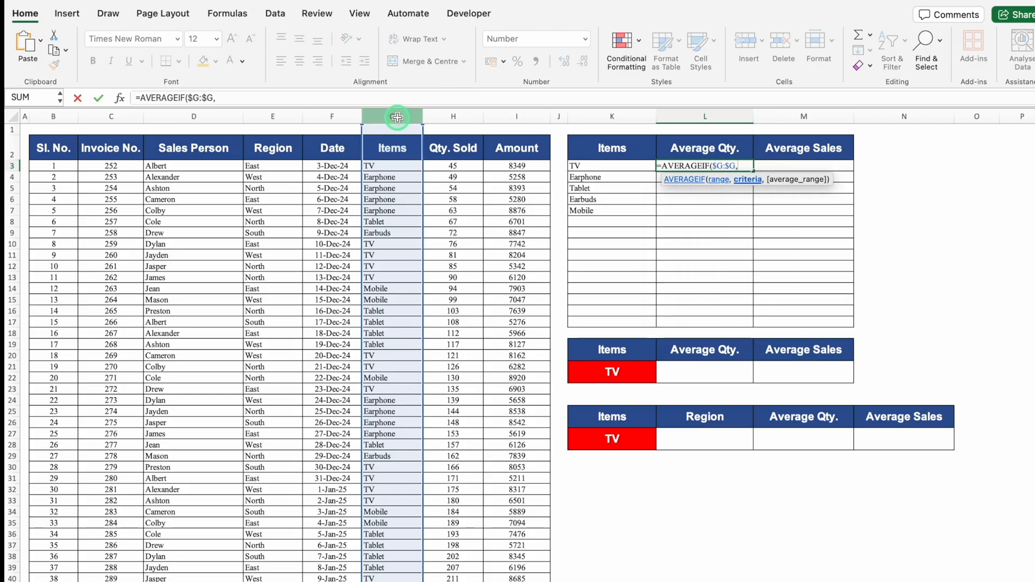
{"action": "left_click", "coordinate": [626, 164]}
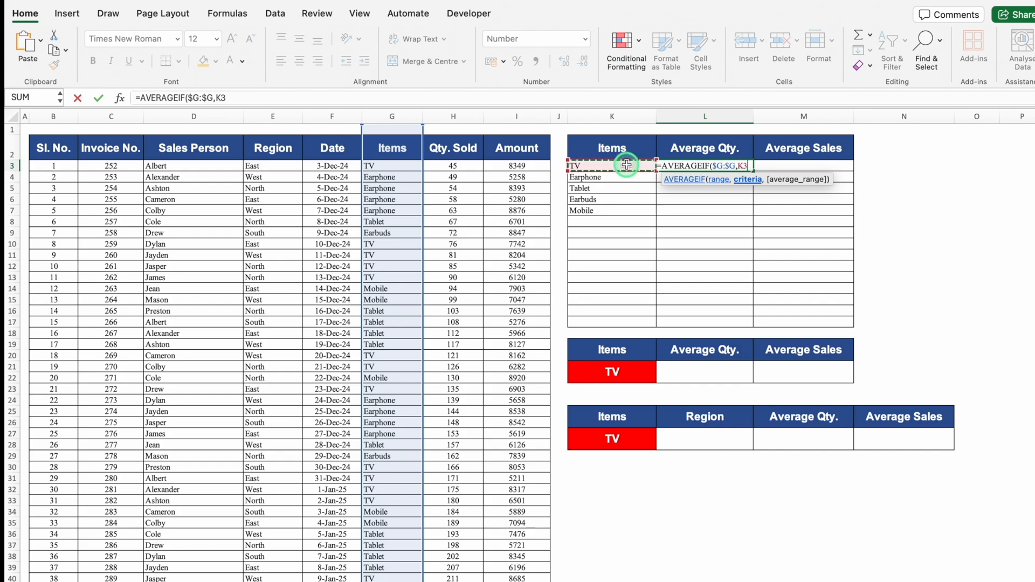
{"action": "type", "text": ","}
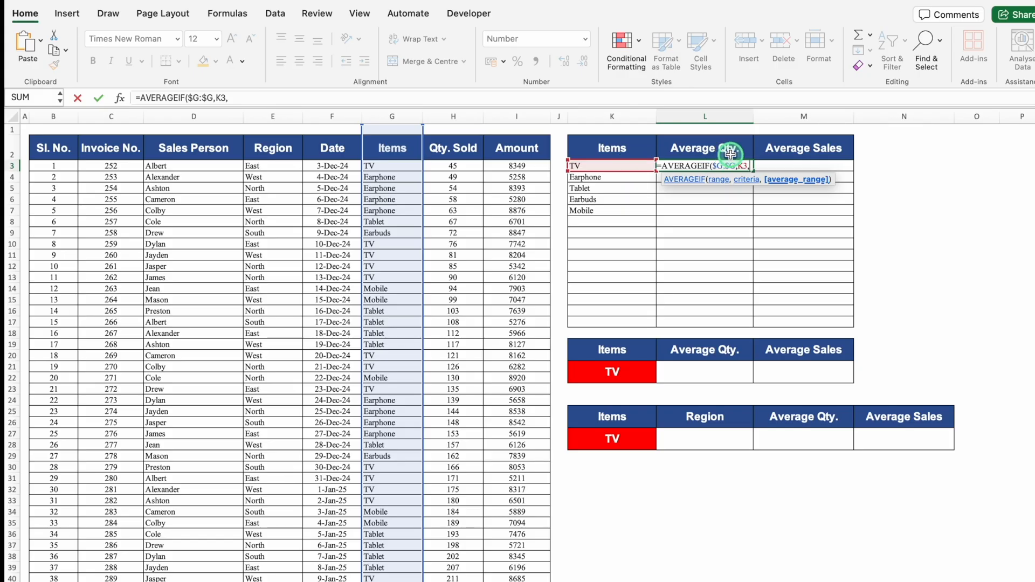
{"action": "left_click", "coordinate": [453, 119]}
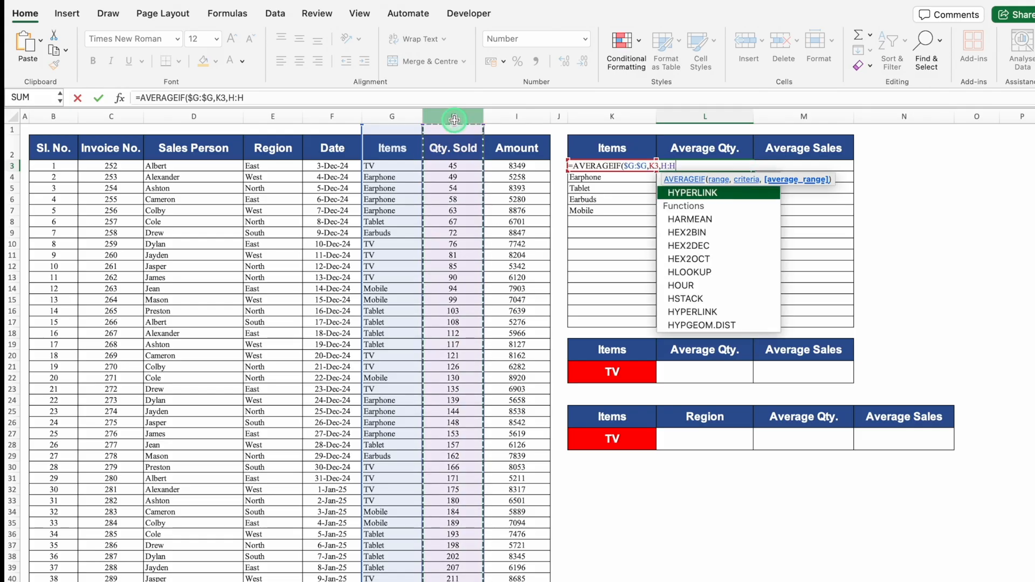
{"action": "key", "text": "F4"}
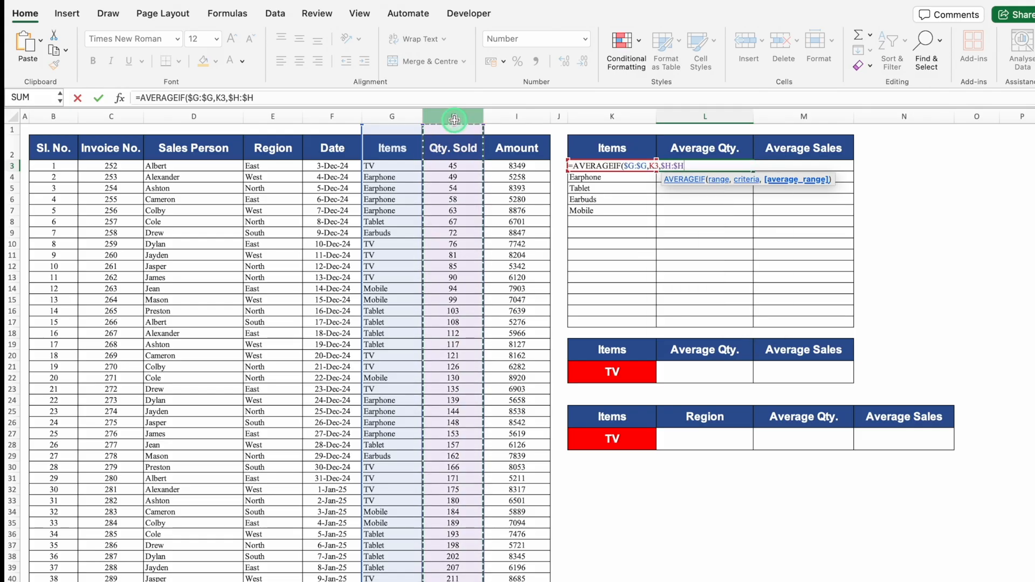
{"action": "type", "text": ")"}
{"action": "key", "text": "Return"}
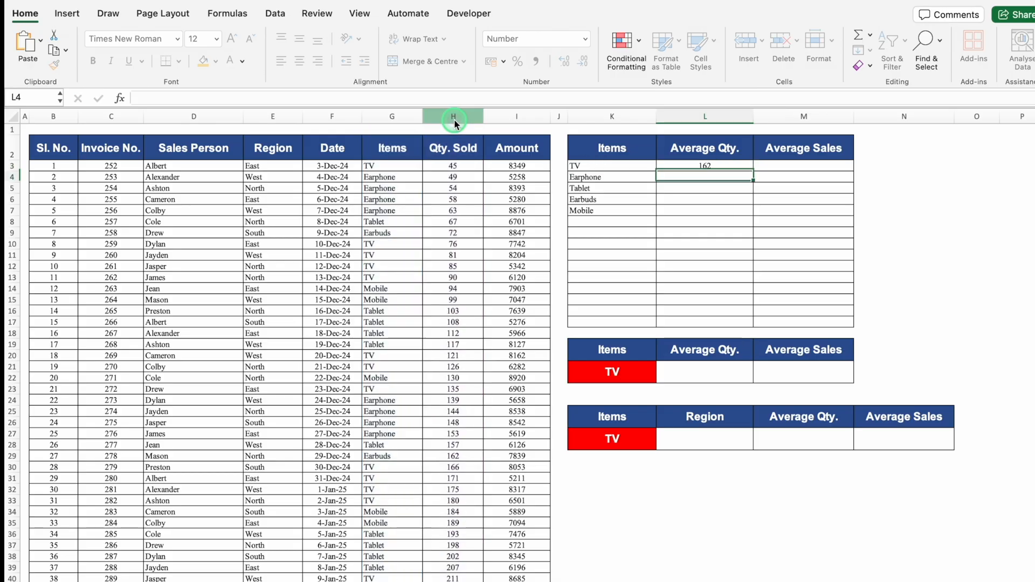
Fill the Average Qty. formula from L3 down to L7 for the remaining items.
{"action": "left_click", "coordinate": [724, 165]}
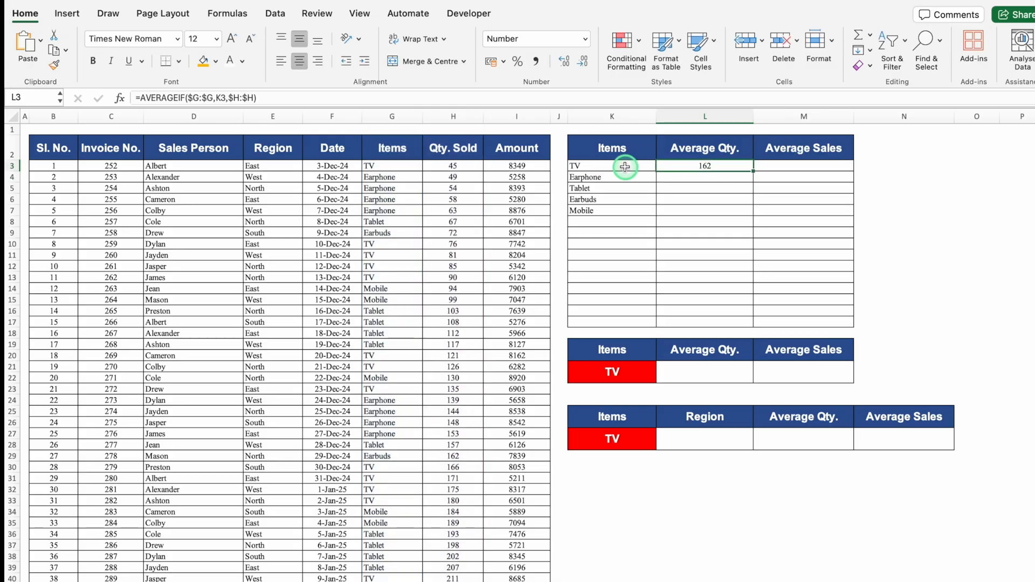
{"action": "left_click_drag", "start_coordinate": [752, 171], "coordinate": [751, 215]}
{"action": "left_click", "coordinate": [903, 210]}
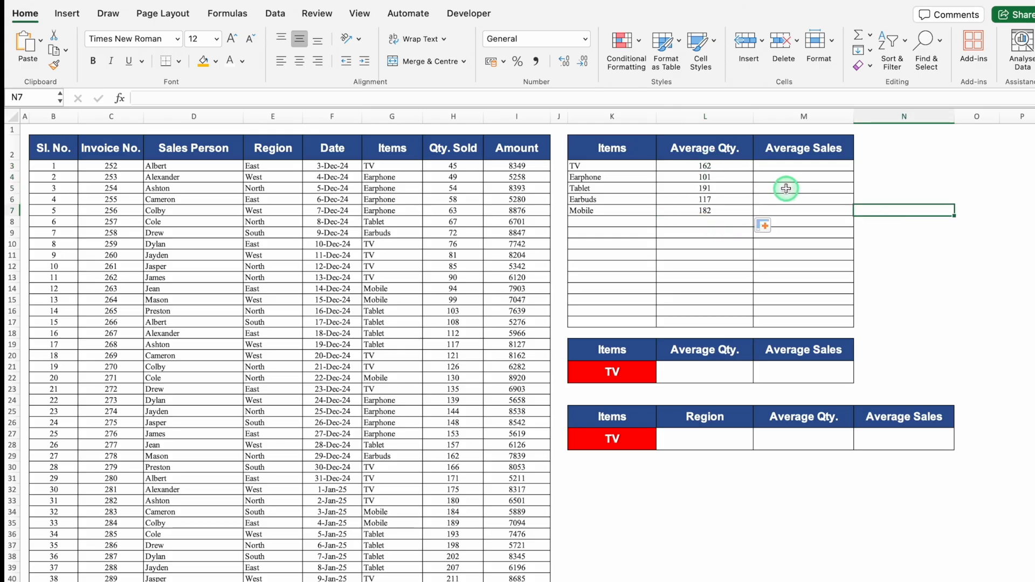
Enter =AVERAGEIF($G:$G,K3,$I:$I) in M3 to average the sales amount for the item in K3.
{"action": "left_click", "coordinate": [803, 164]}
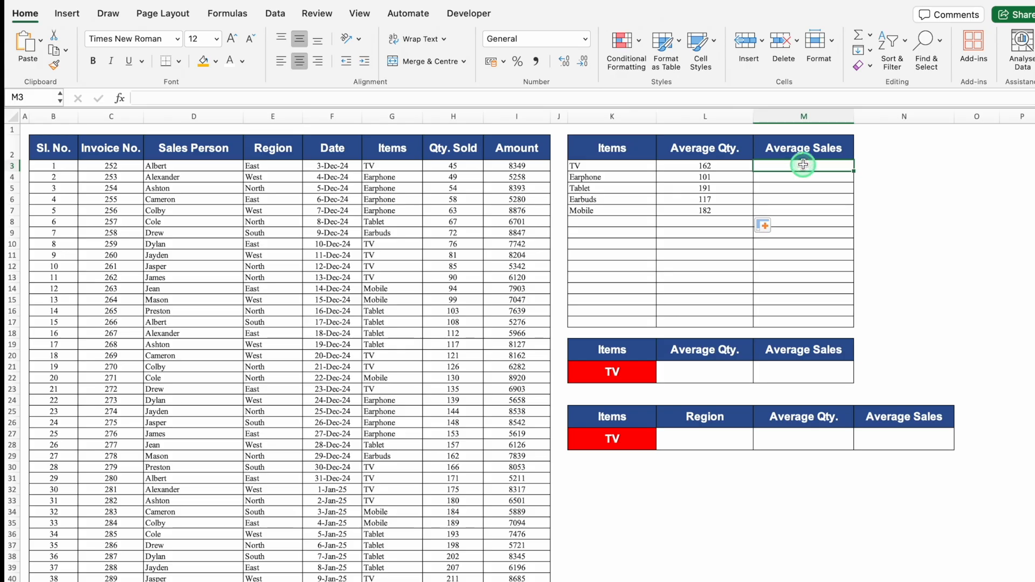
{"action": "type", "text": "="}
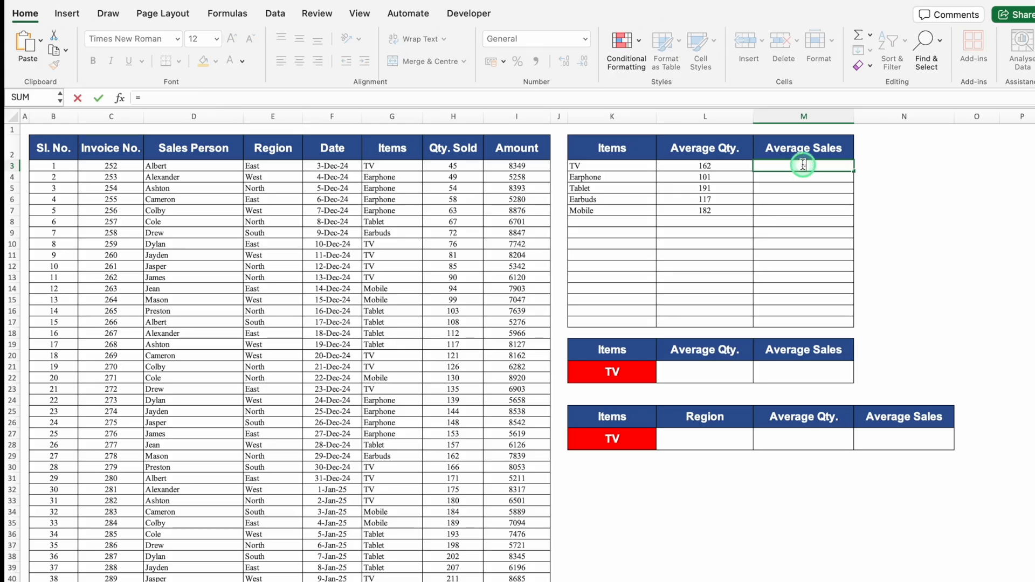
{"action": "type", "text": "averageif"}
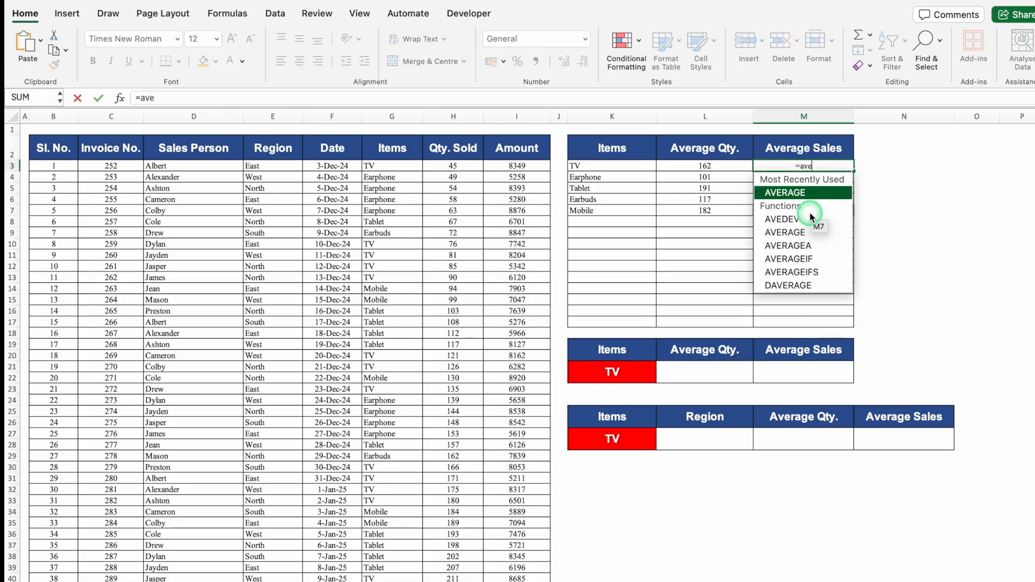
{"action": "key", "text": "Tab"}
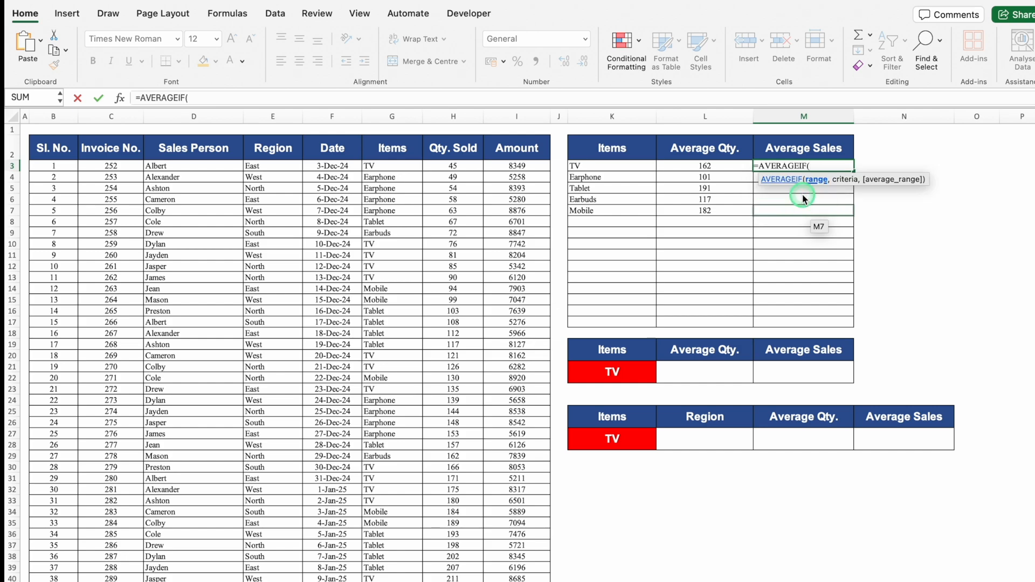
{"action": "left_click", "coordinate": [398, 115]}
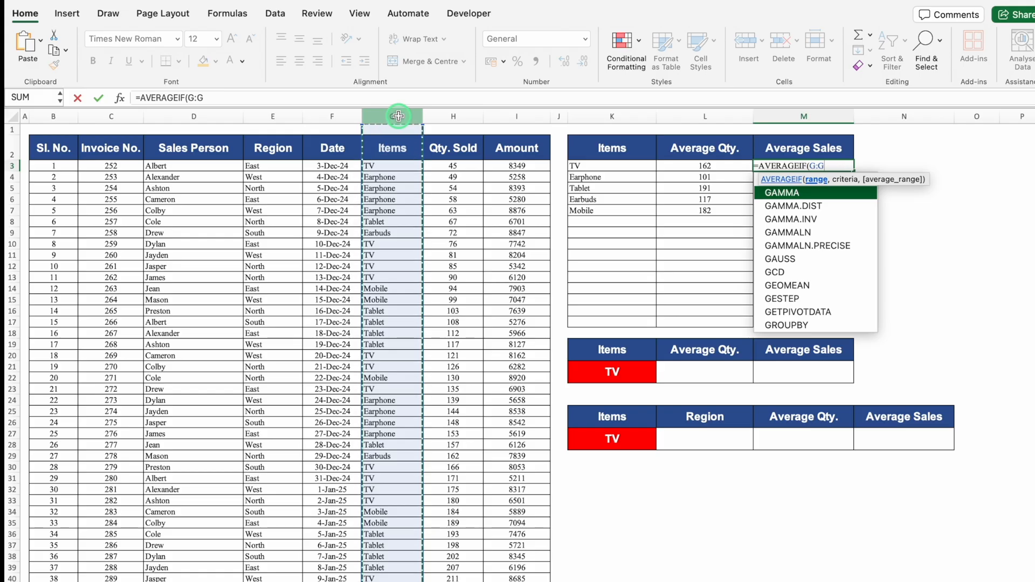
{"action": "key", "text": "F4"}
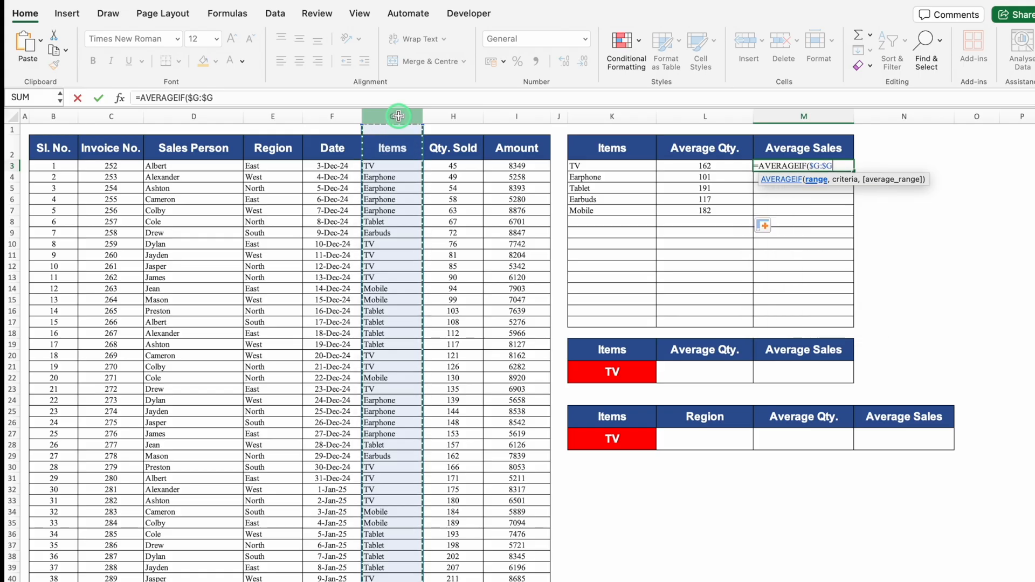
{"action": "type", "text": ","}
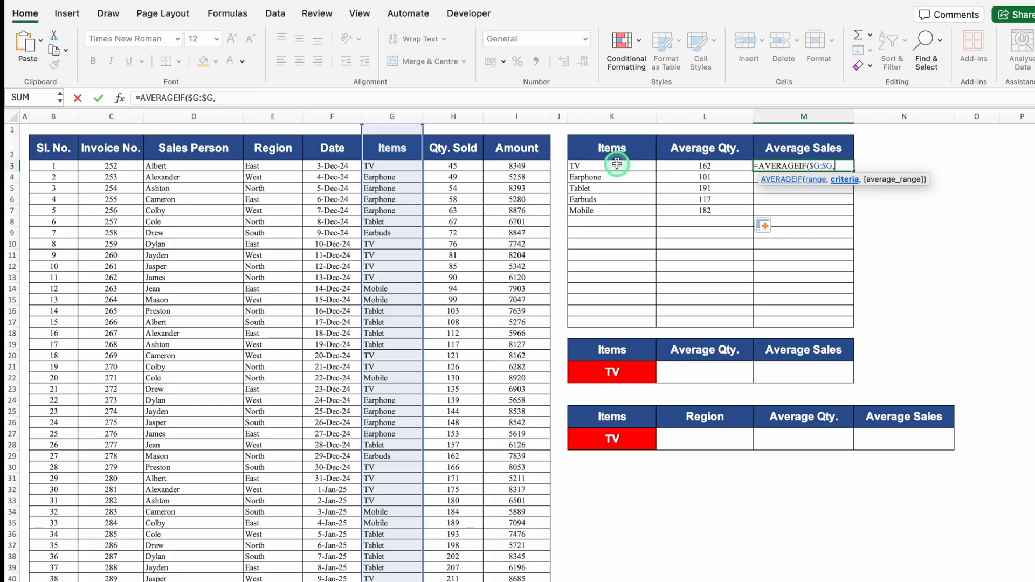
{"action": "left_click", "coordinate": [616, 164]}
{"action": "type", "text": ","}
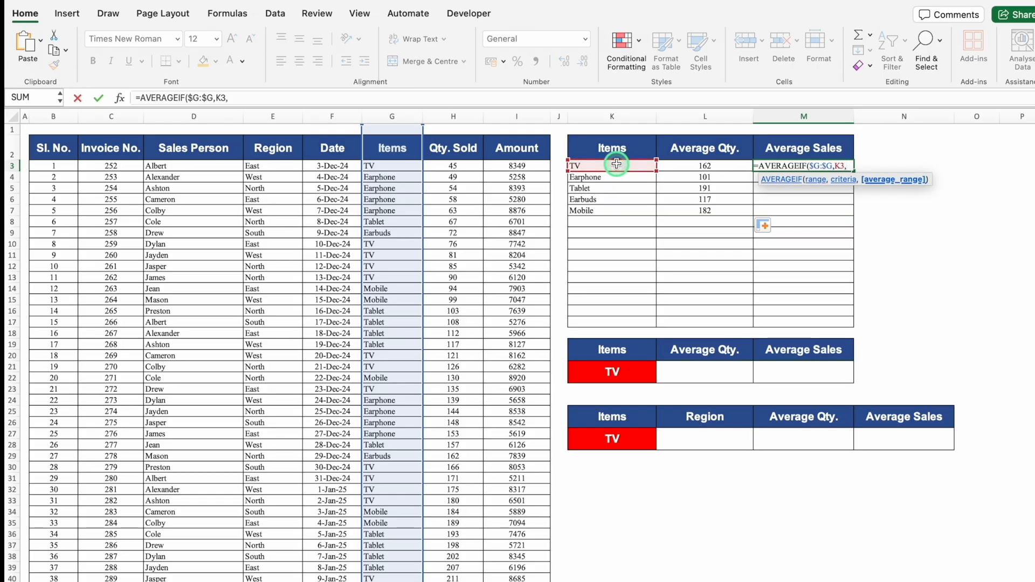
{"action": "left_click", "coordinate": [515, 119]}
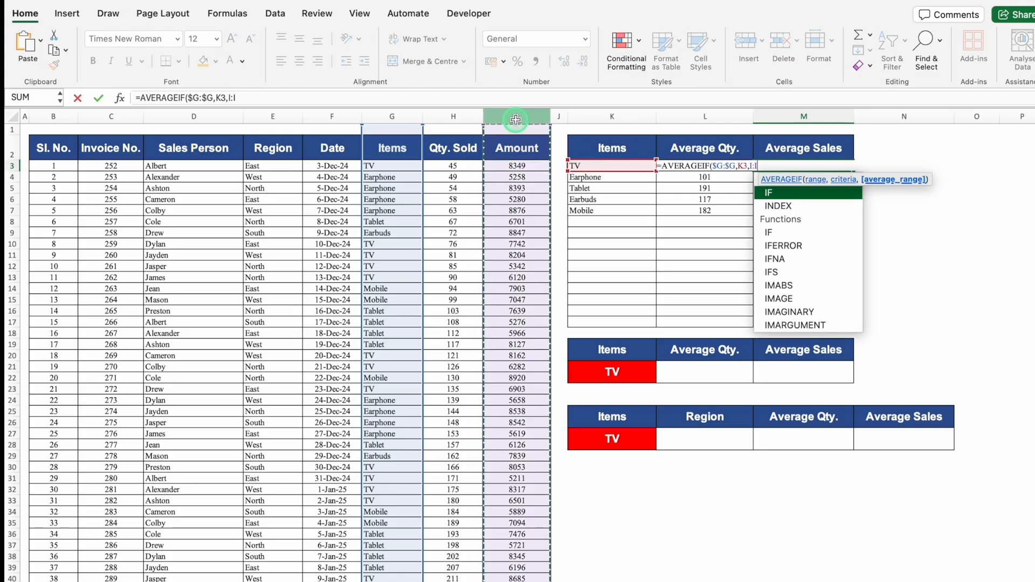
{"action": "key", "text": "F4"}
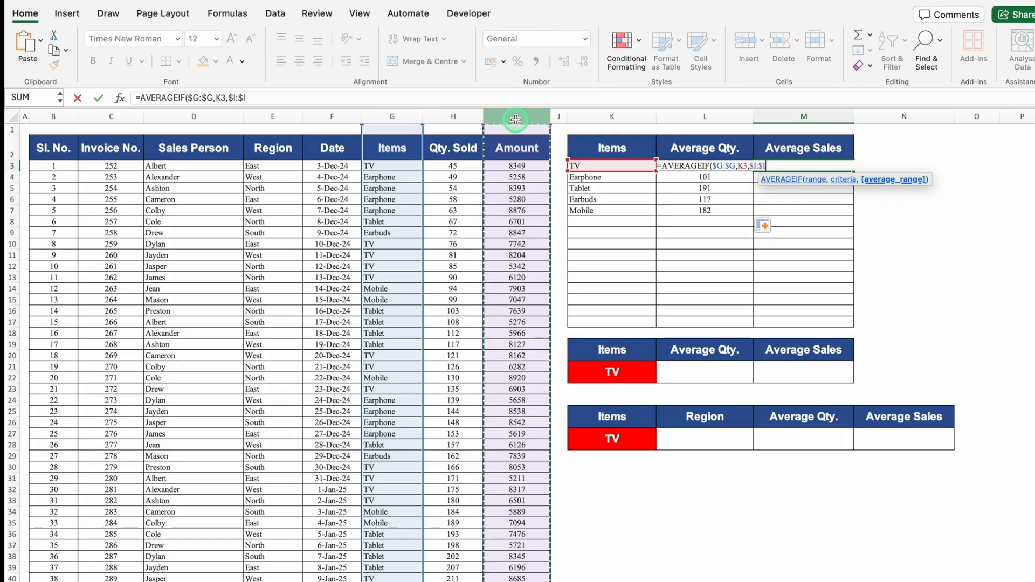
{"action": "type", "text": ")"}
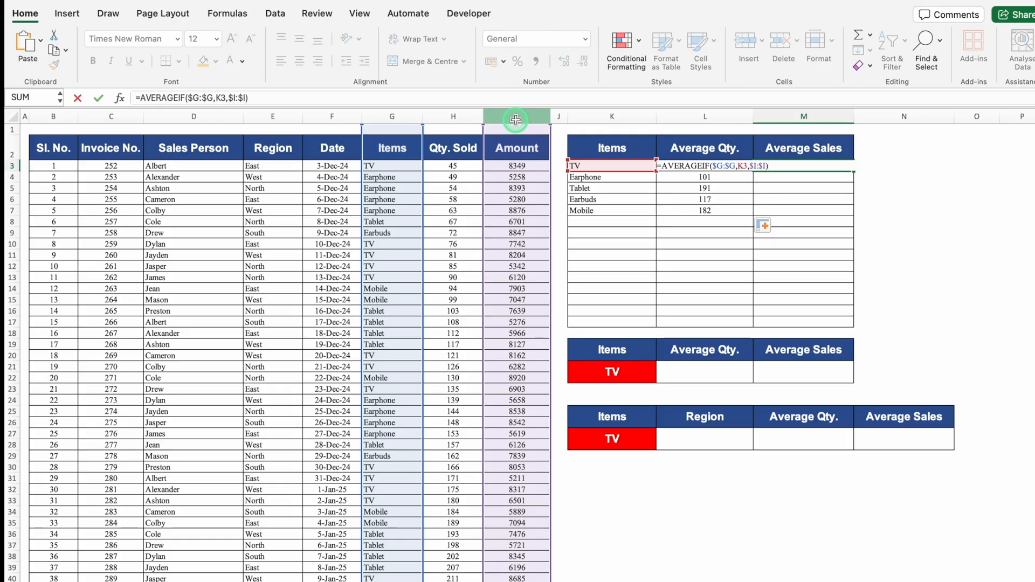
{"action": "key", "text": "Return"}
Format the average in M3 with no decimal places and fill it down to M7.
{"action": "left_click", "coordinate": [826, 164]}
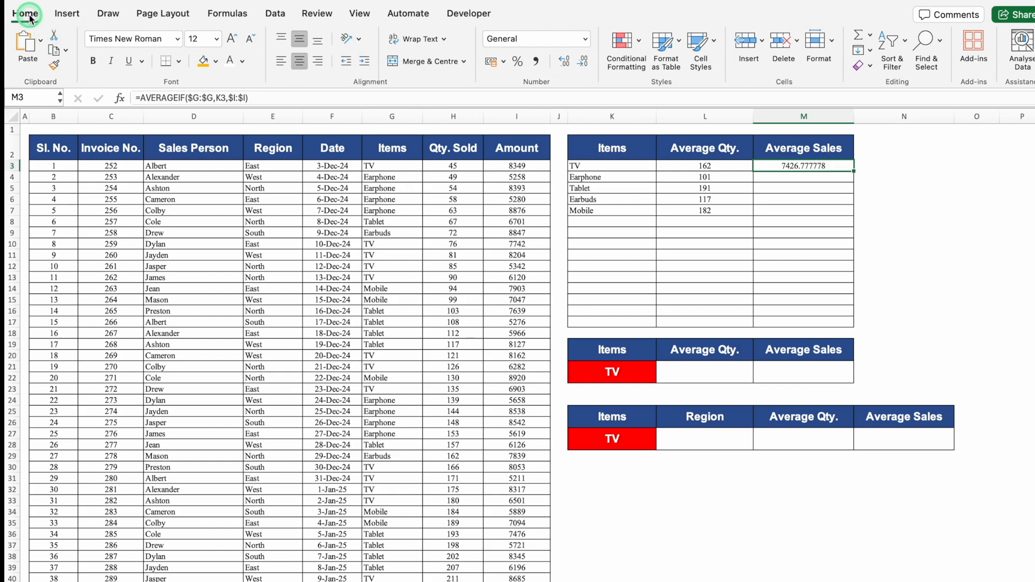
{"action": "left_click", "coordinate": [586, 65]}
{"action": "left_click", "coordinate": [586, 65]}
{"action": "left_click", "coordinate": [586, 66]}
{"action": "left_click", "coordinate": [586, 66]}
{"action": "left_click", "coordinate": [586, 66]}
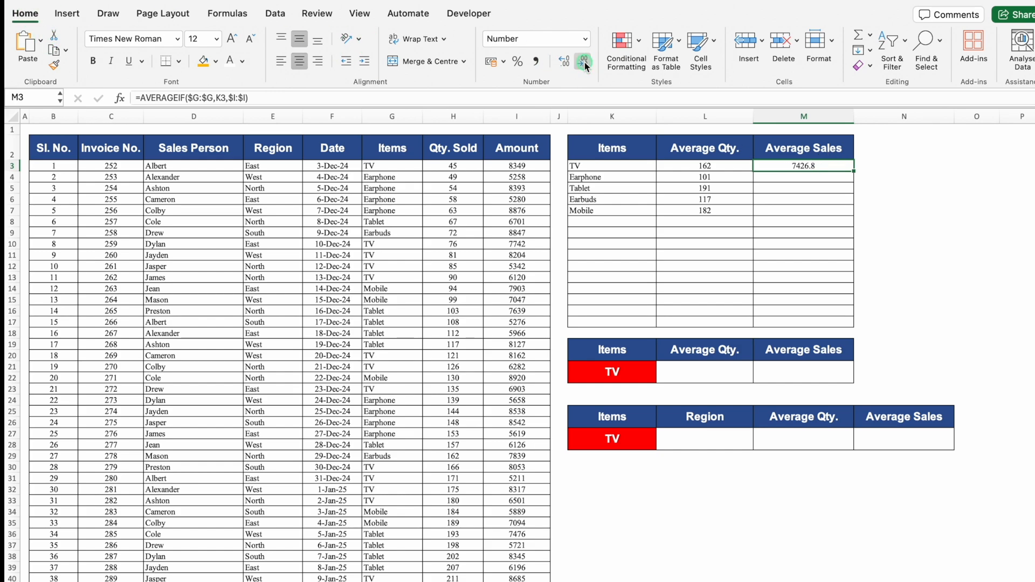
{"action": "left_click", "coordinate": [586, 66]}
{"action": "left_click_drag", "start_coordinate": [854, 172], "coordinate": [858, 212]}
{"action": "left_click", "coordinate": [872, 213]}
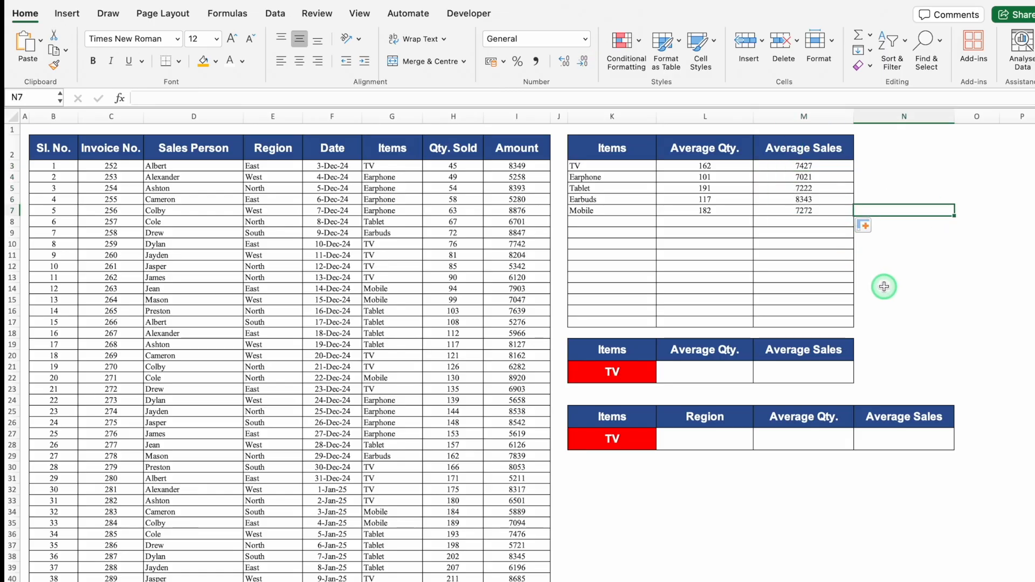
Examine the item choices in K21 and the empty Average Qty. and Average Sales cells beside it.
{"action": "left_click", "coordinate": [711, 368]}
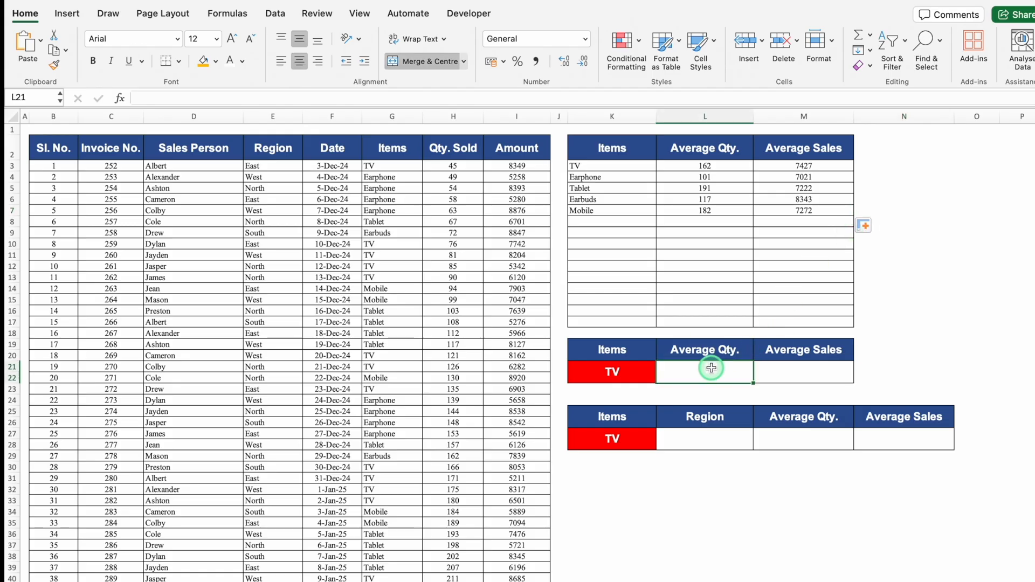
{"action": "left_click", "coordinate": [803, 363]}
{"action": "left_click", "coordinate": [647, 369]}
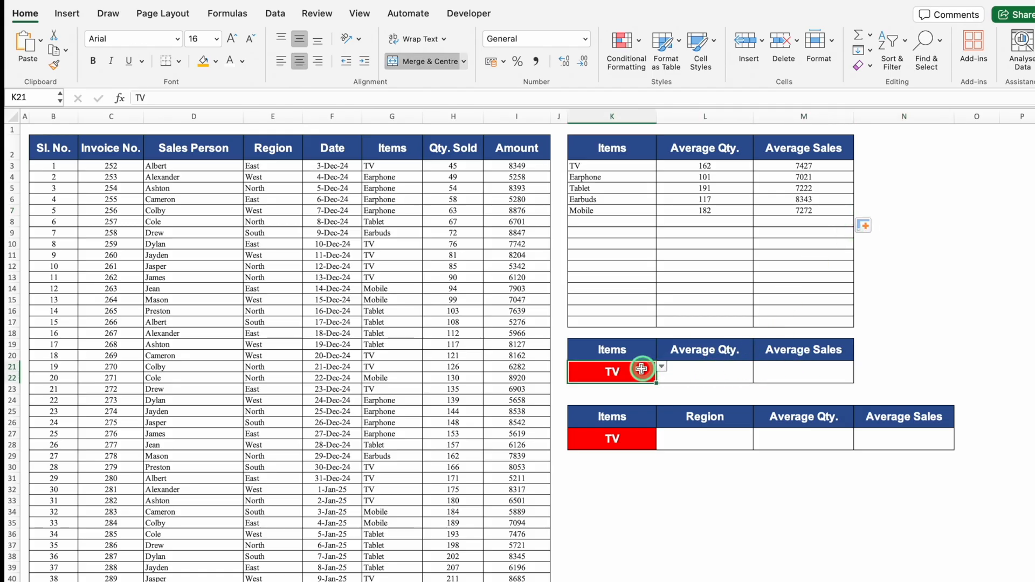
{"action": "left_click", "coordinate": [661, 367]}
{"action": "left_click", "coordinate": [884, 277]}
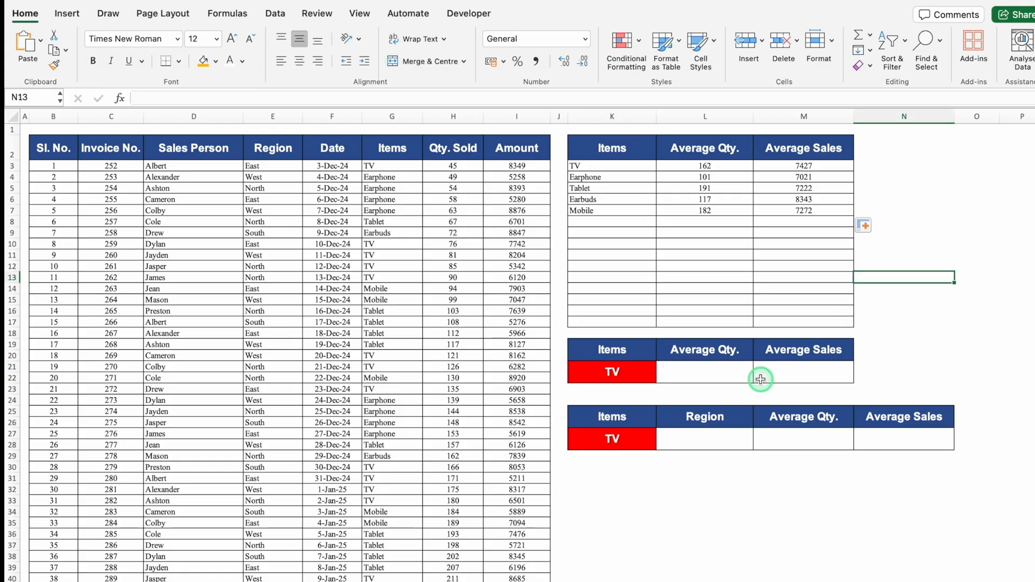
{"action": "left_click", "coordinate": [686, 372]}
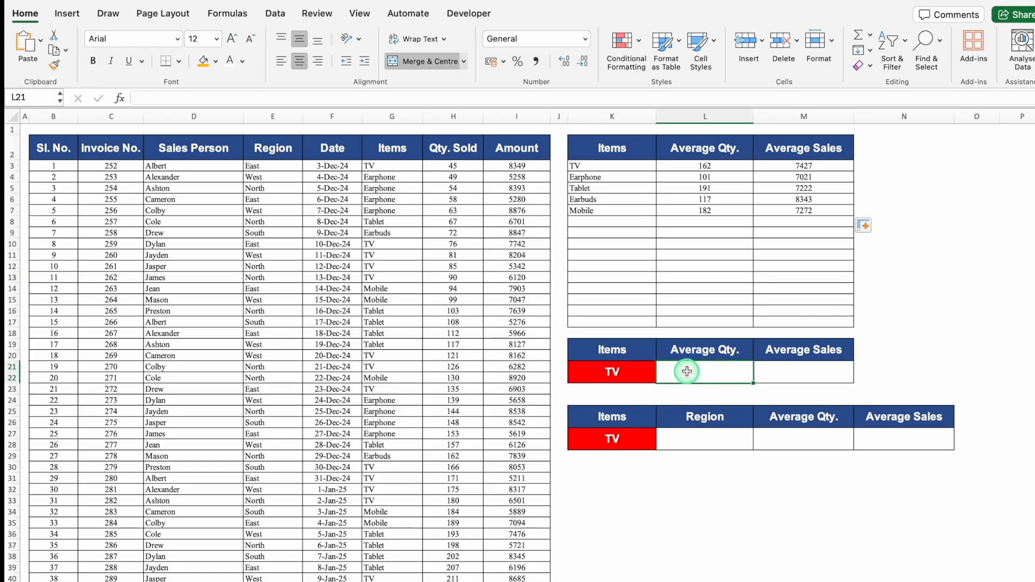
{"action": "left_click", "coordinate": [804, 371]}
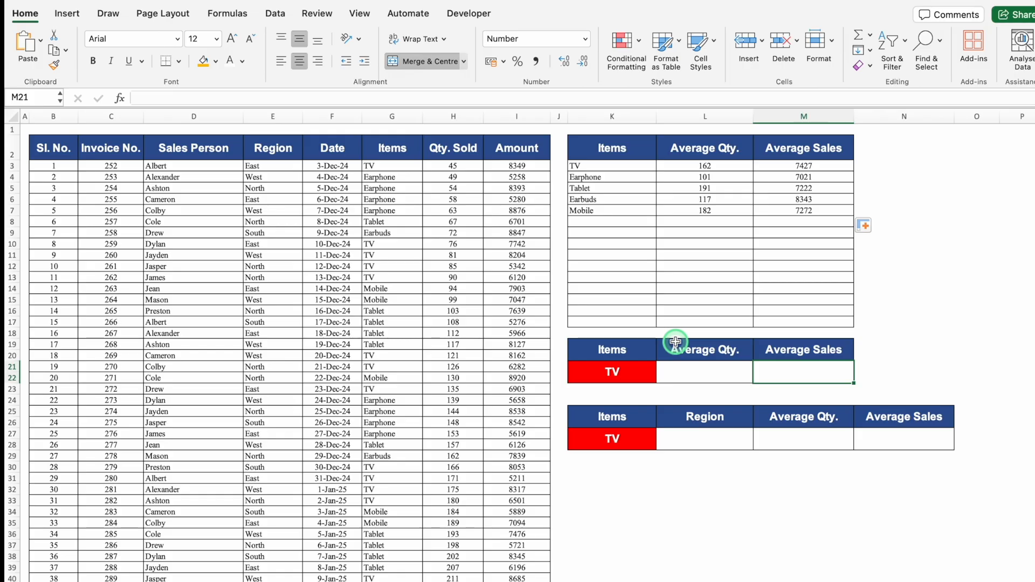
{"action": "left_click", "coordinate": [625, 367]}
{"action": "left_click", "coordinate": [662, 367]}
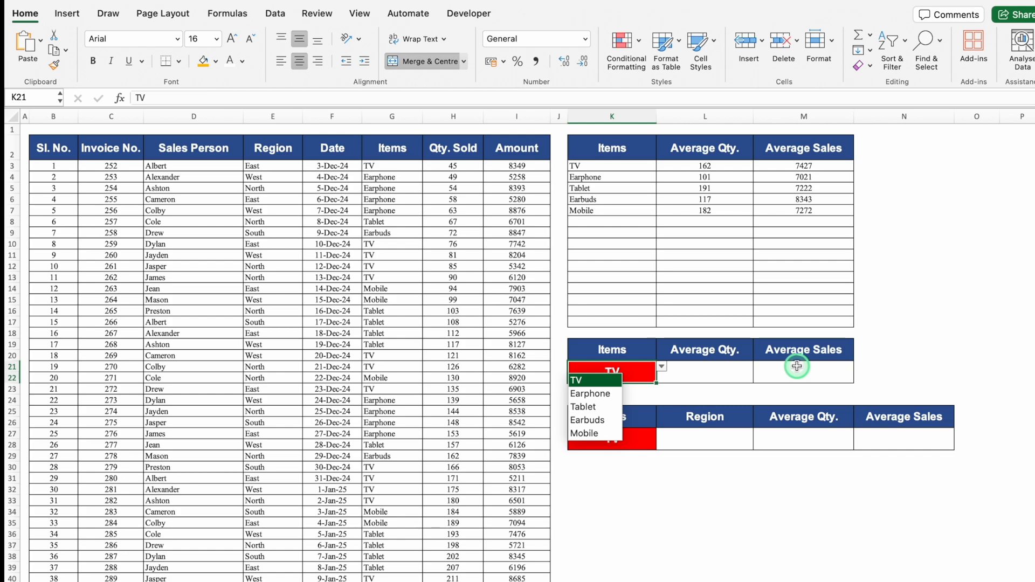
{"action": "left_click", "coordinate": [730, 365]}
{"action": "left_click", "coordinate": [775, 370]}
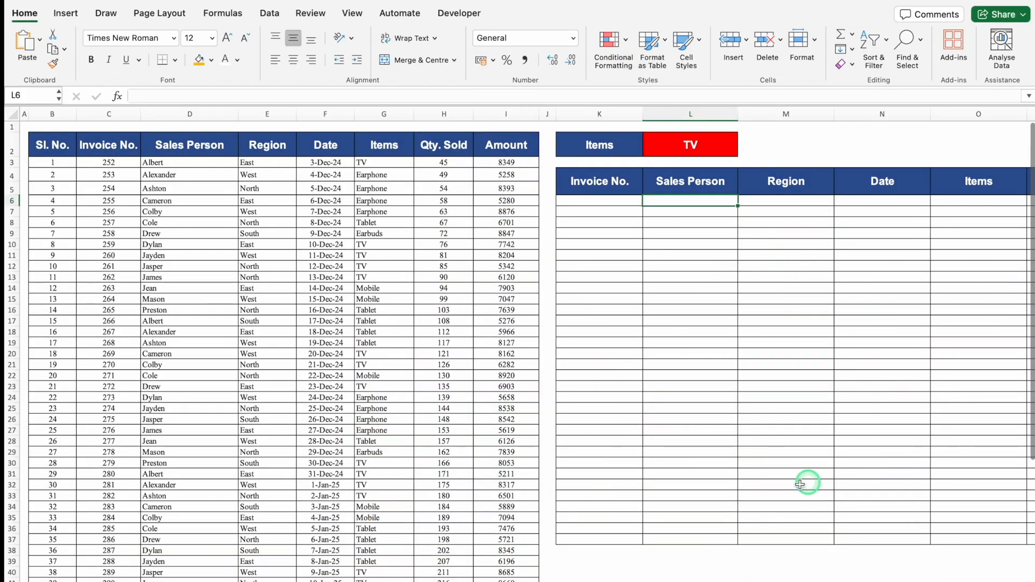
{"action": "left_click", "coordinate": [878, 141]}
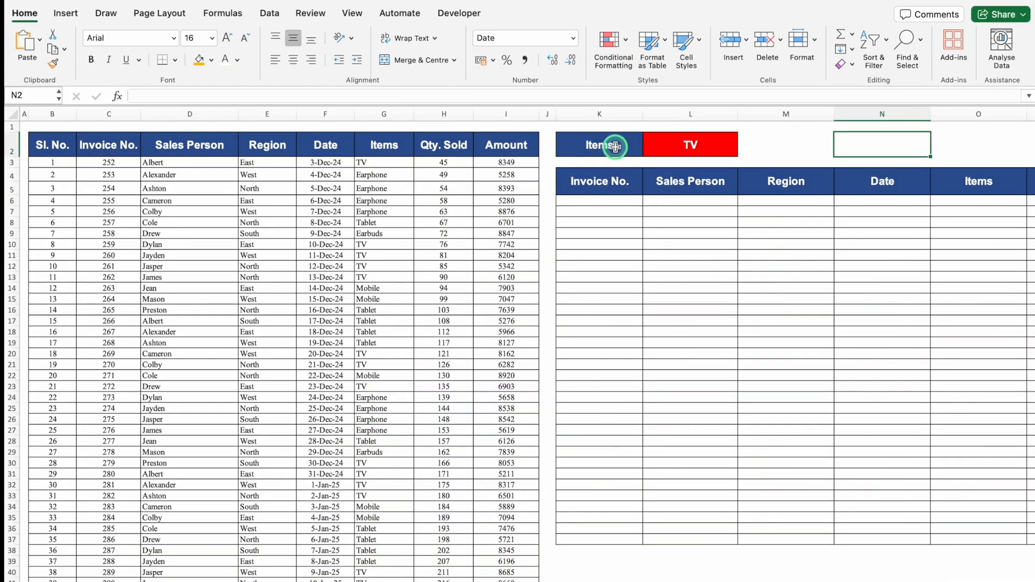
Examine the item choices in L2 and the empty invoice table beneath it.
{"action": "left_click", "coordinate": [690, 144]}
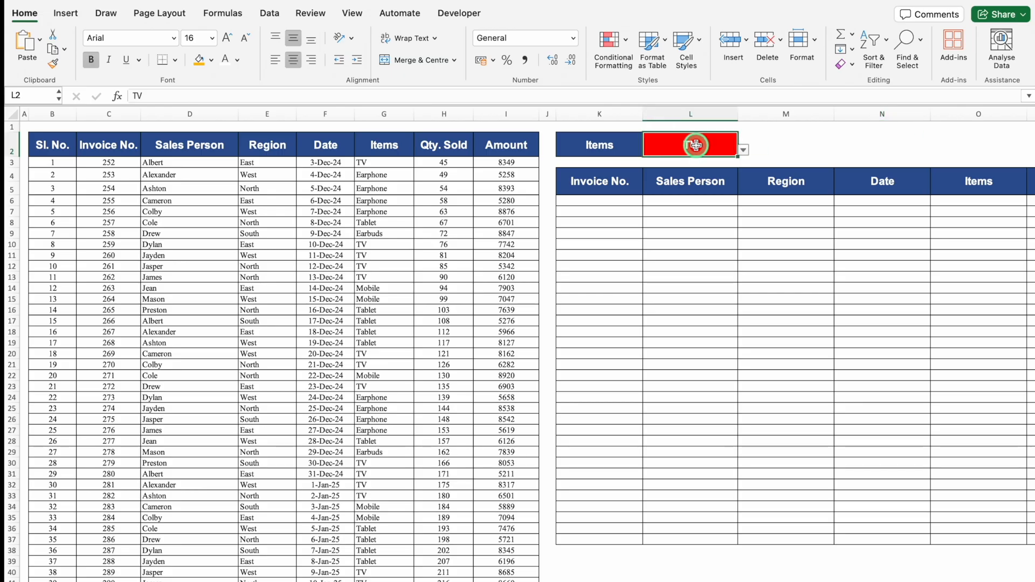
{"action": "left_click", "coordinate": [744, 150]}
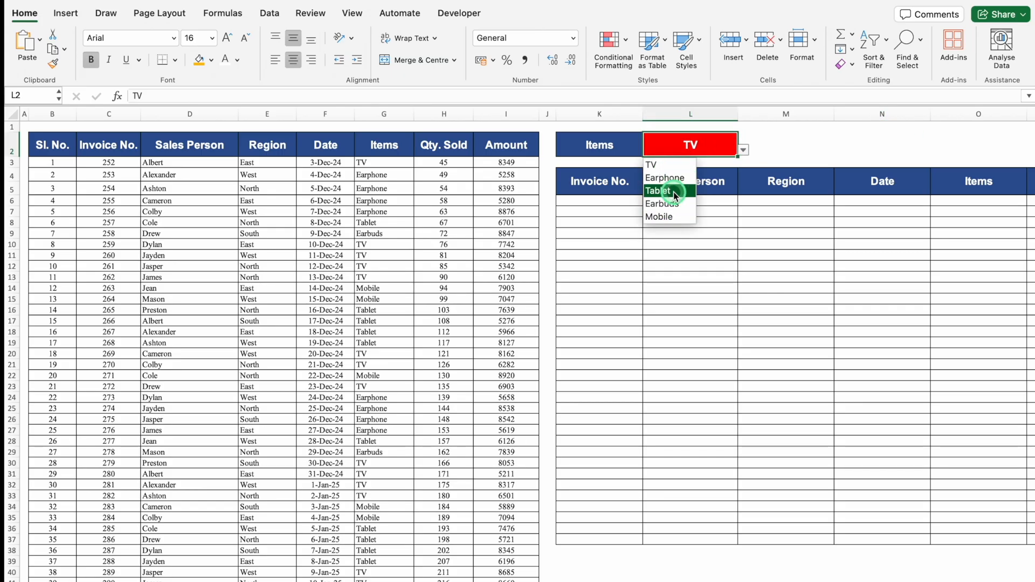
{"action": "left_click", "coordinate": [744, 206]}
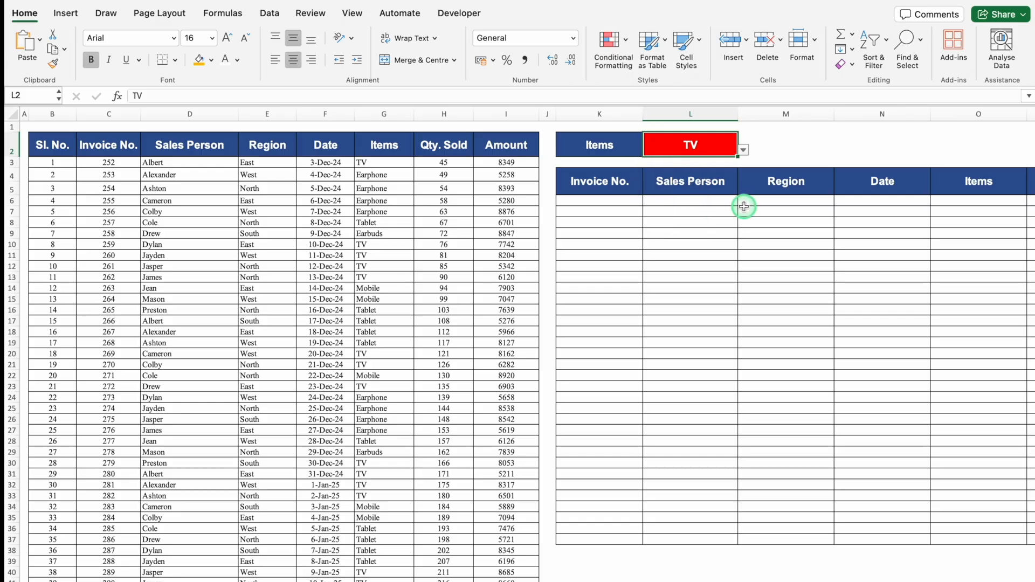
{"action": "left_click", "coordinate": [696, 204]}
{"action": "left_click", "coordinate": [787, 254]}
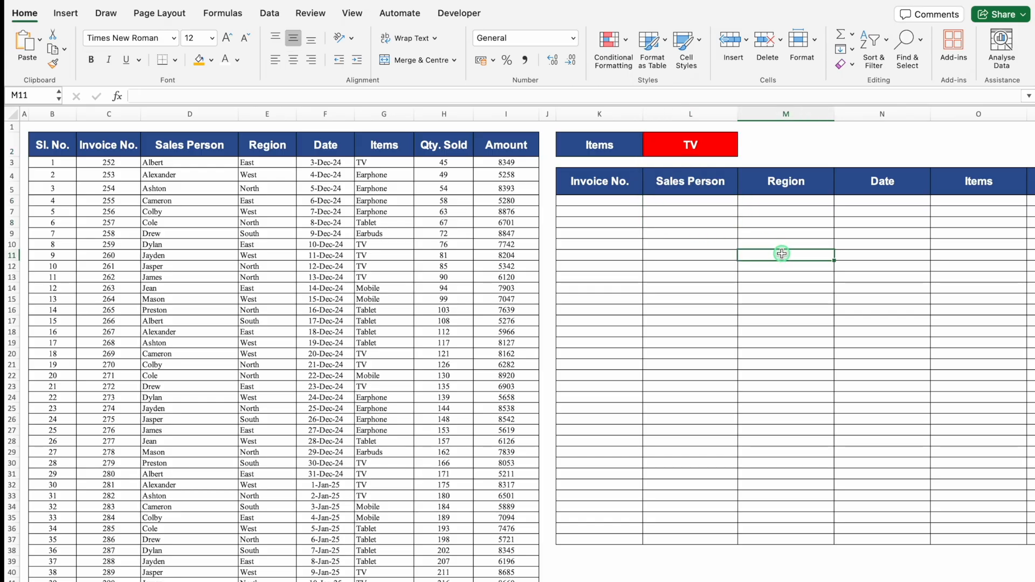
{"action": "left_click", "coordinate": [782, 303]}
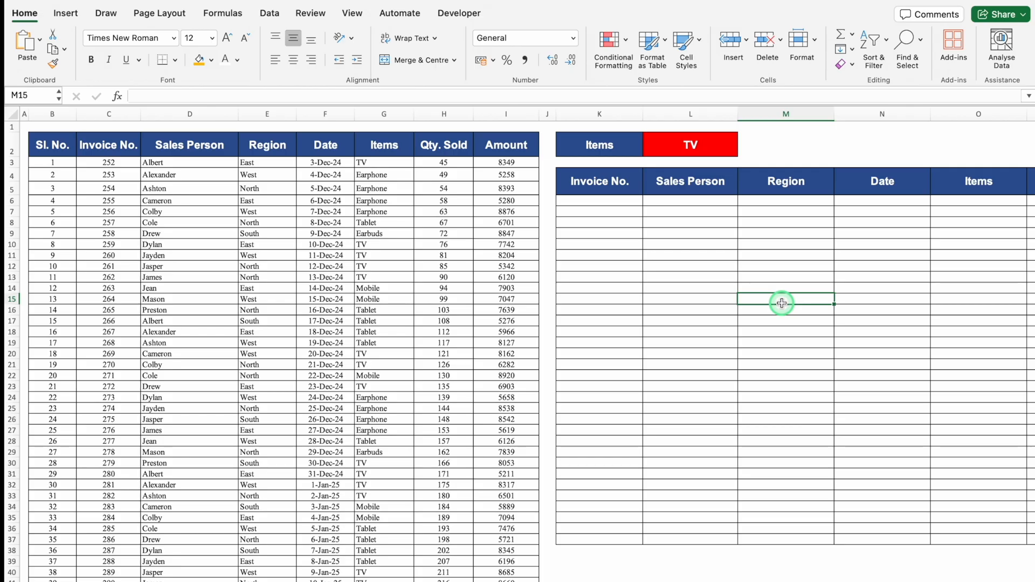
Enter =FILTER(C:I,G:G=L2) in K6 to list every invoice record for the item chosen in L2.
{"action": "left_click", "coordinate": [592, 201]}
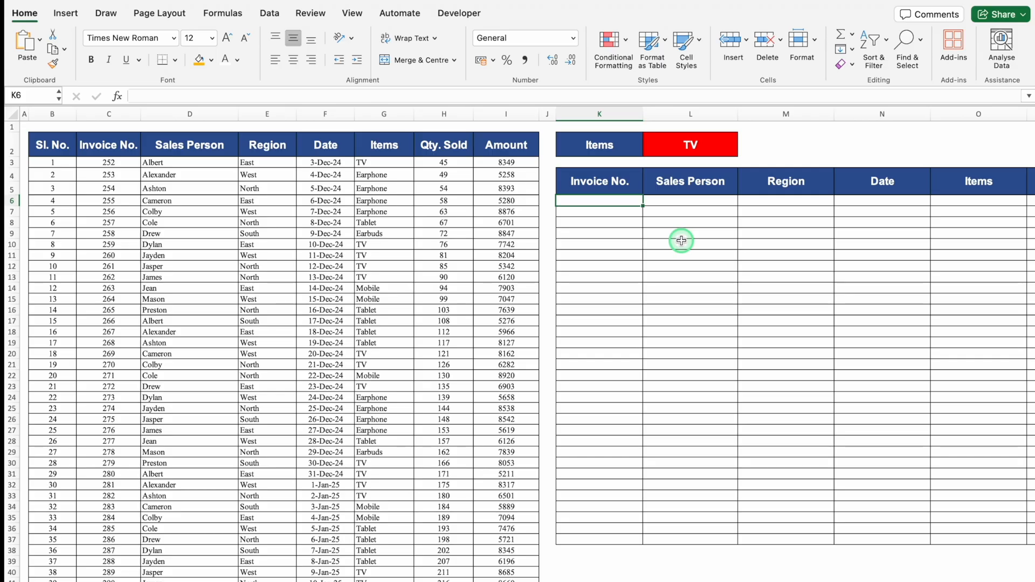
{"action": "type", "text": "=f"}
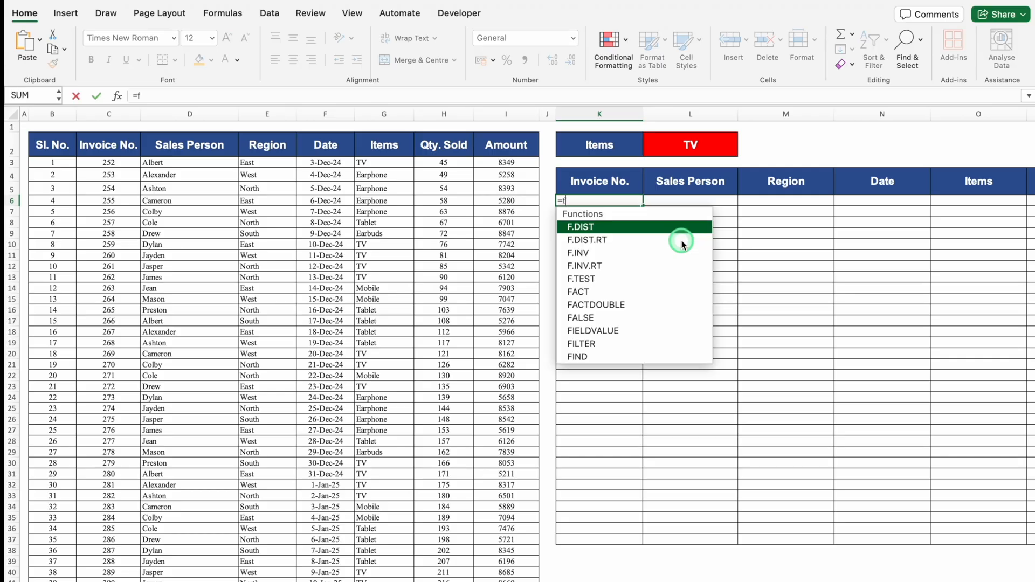
{"action": "type", "text": "ilter"}
{"action": "key", "text": "Tab"}
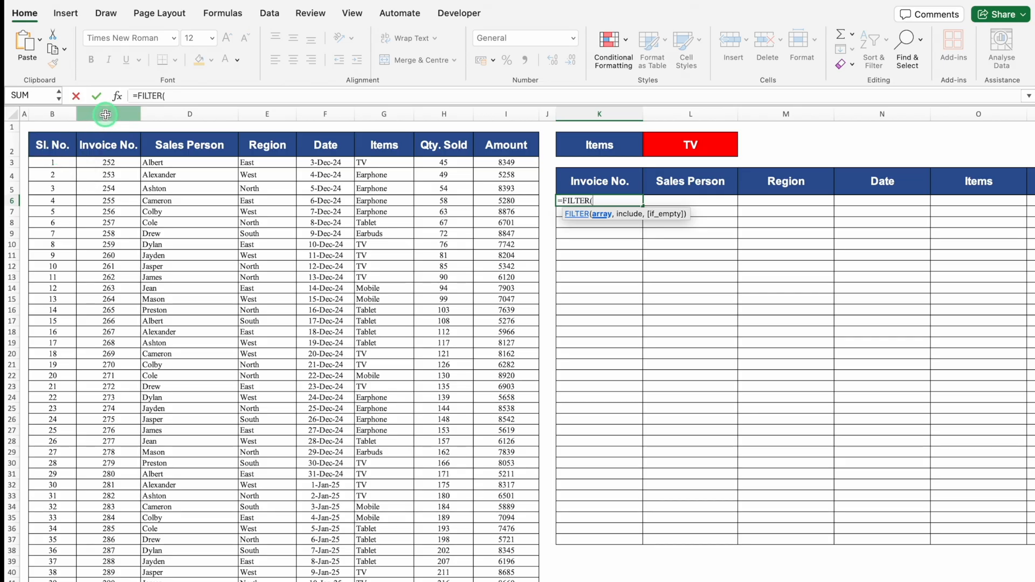
{"action": "left_click_drag", "start_coordinate": [105, 114], "coordinate": [524, 137]}
{"action": "type", "text": ","}
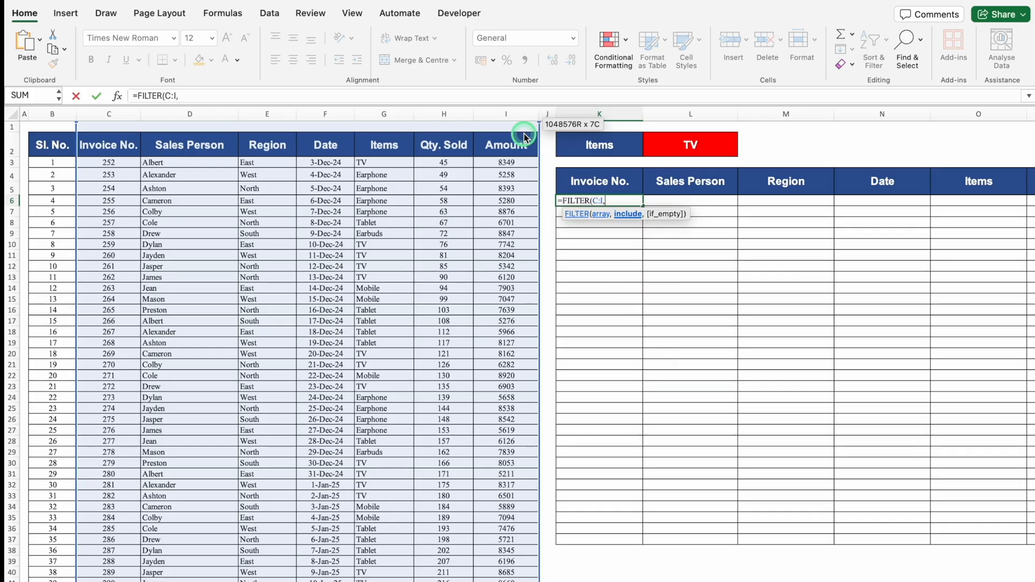
{"action": "left_click_drag", "start_coordinate": [524, 137], "coordinate": [524, 137]}
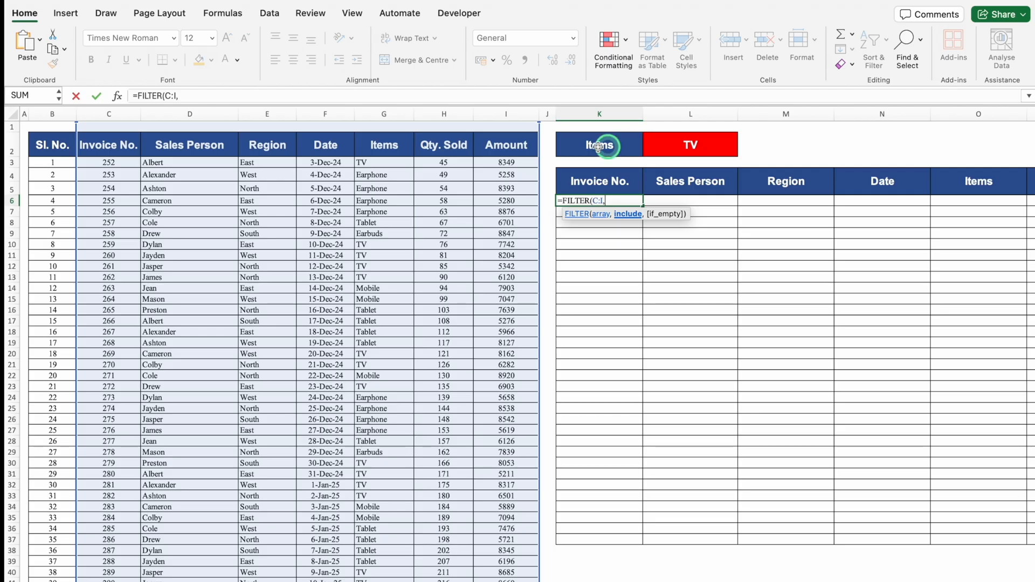
{"action": "left_click", "coordinate": [384, 115]}
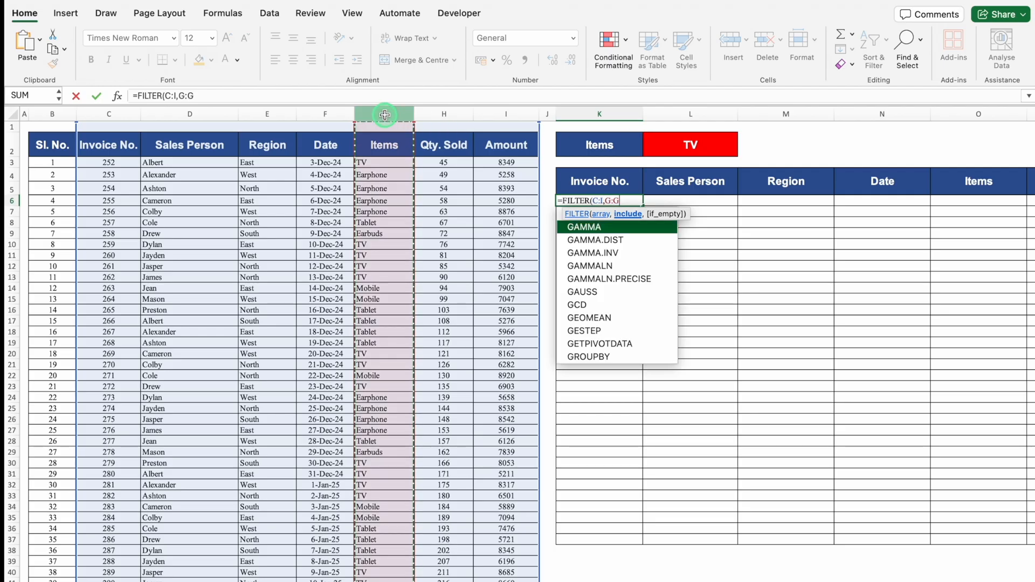
{"action": "type", "text": "="}
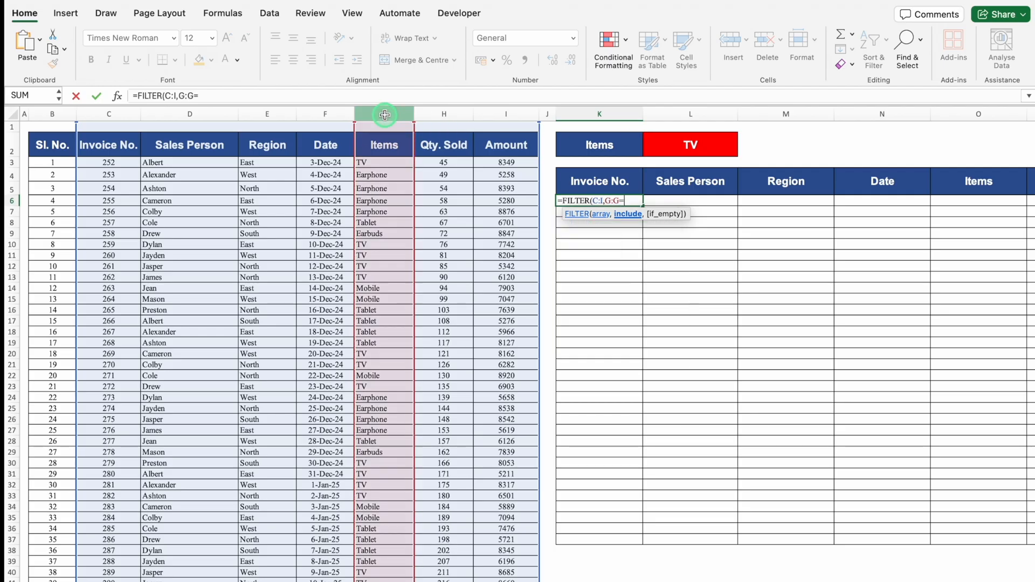
{"action": "left_click", "coordinate": [694, 143]}
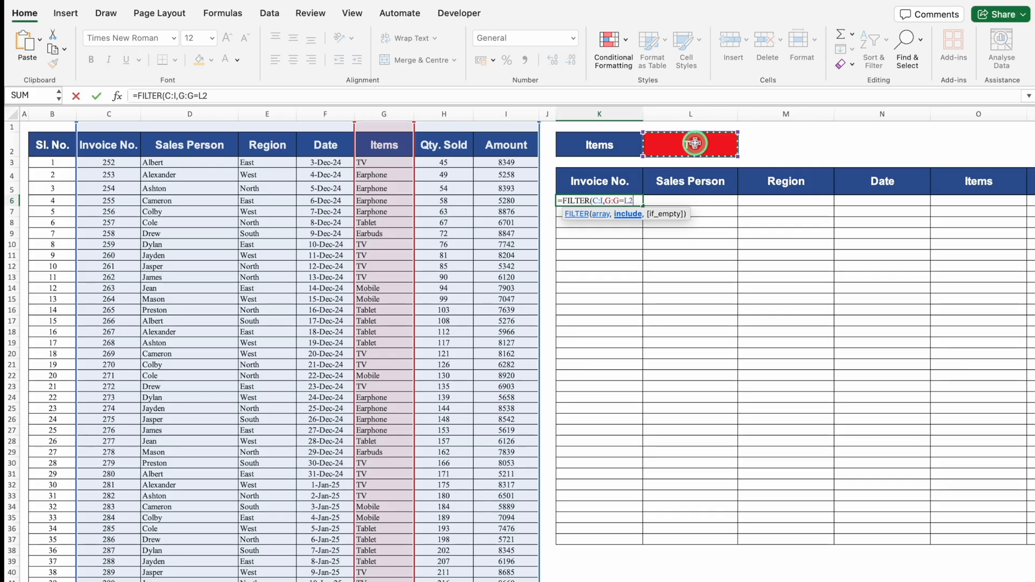
{"action": "type", "text": ")"}
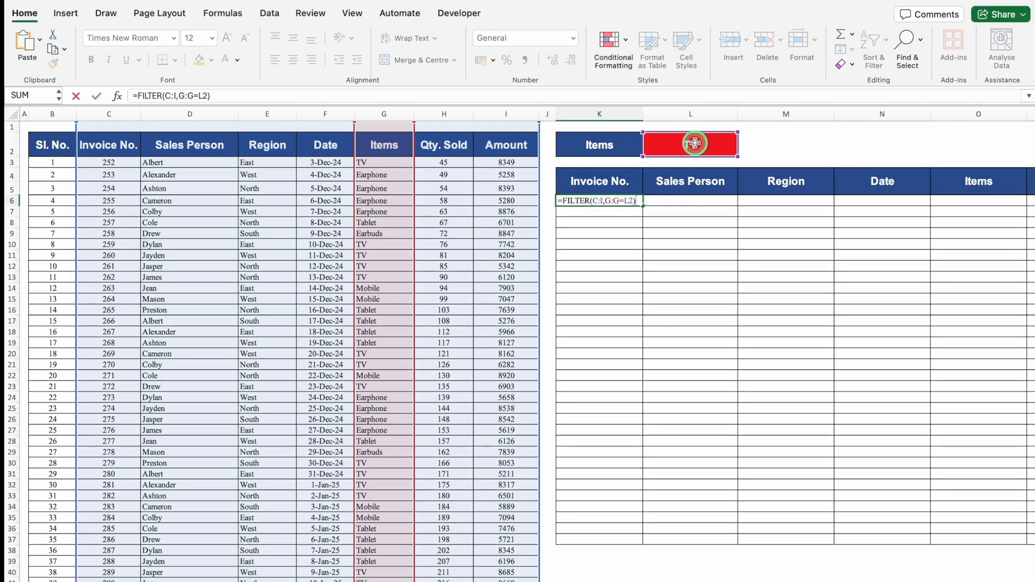
{"action": "key", "text": "Return"}
Centre the invoice number in K6 and check the date format options for N6:N23 without changing them.
{"action": "left_click", "coordinate": [617, 200]}
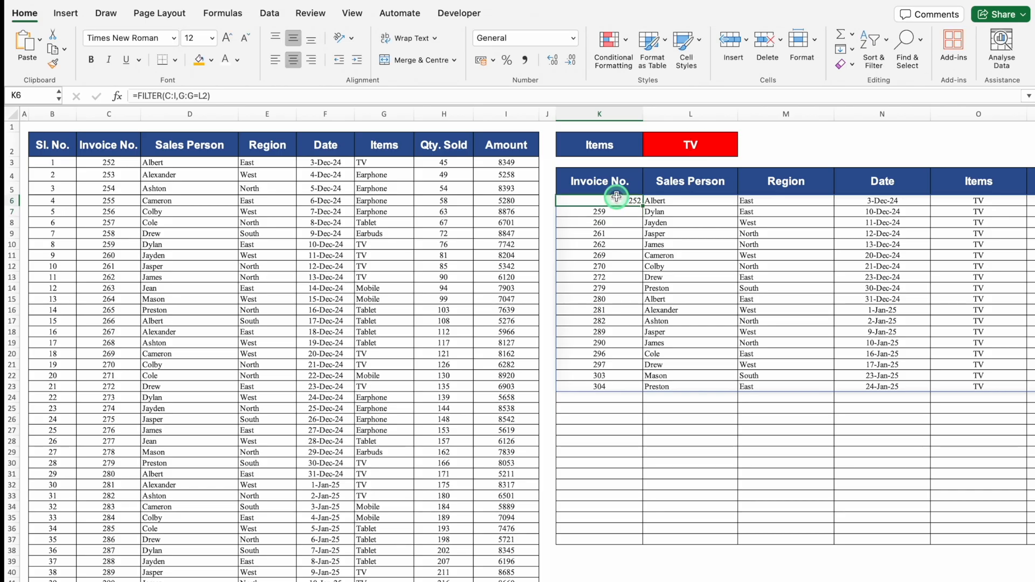
{"action": "left_click", "coordinate": [294, 61]}
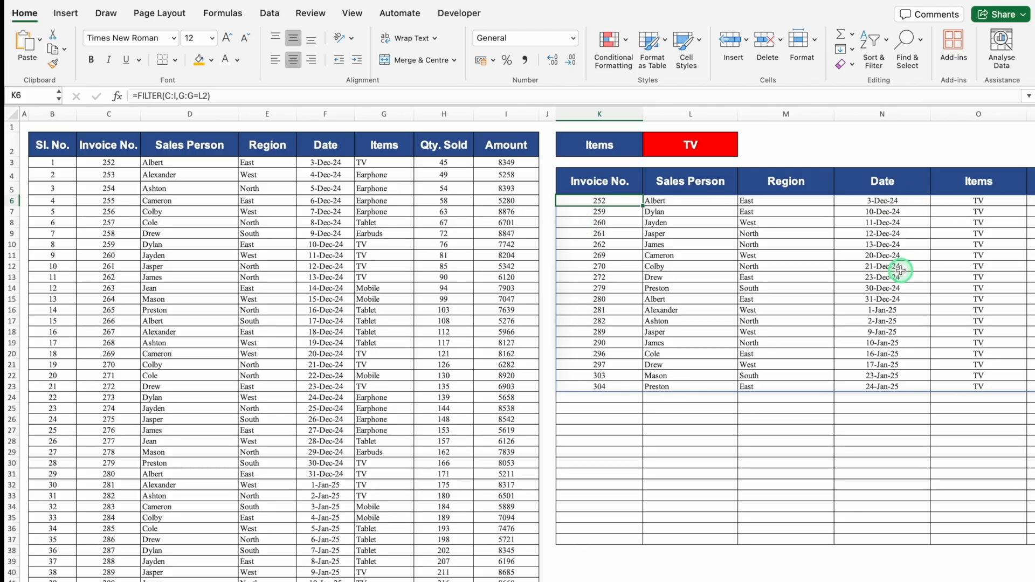
{"action": "left_click_drag", "start_coordinate": [885, 202], "coordinate": [898, 387]}
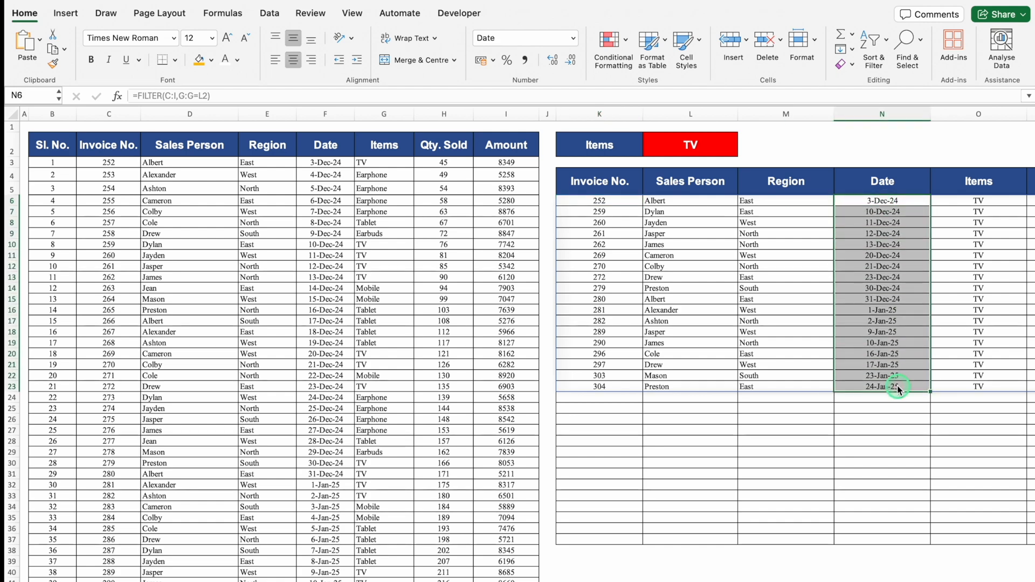
{"action": "key", "text": "super+1"}
{"action": "left_click", "coordinate": [370, 159]}
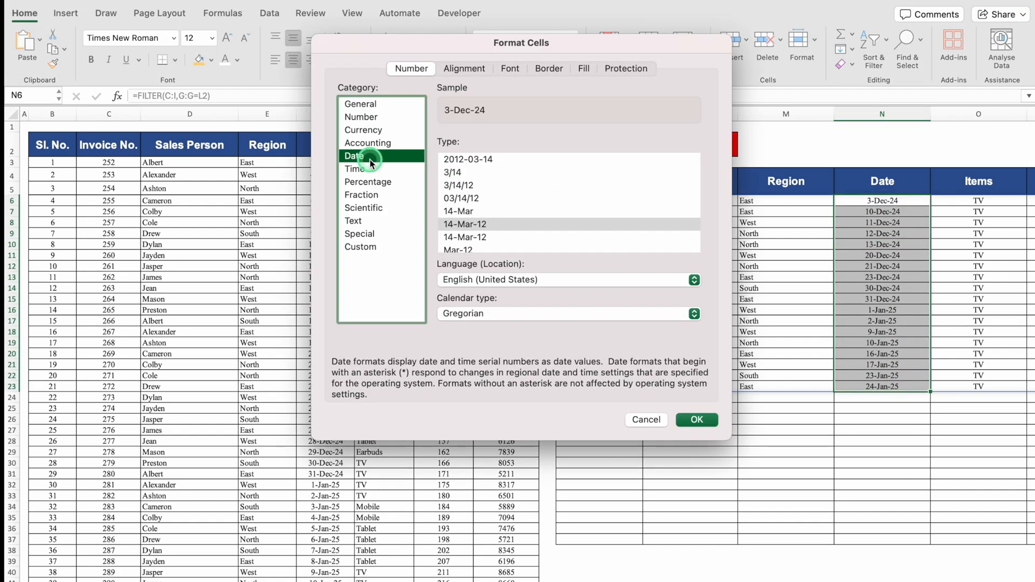
{"action": "left_click", "coordinate": [650, 419]}
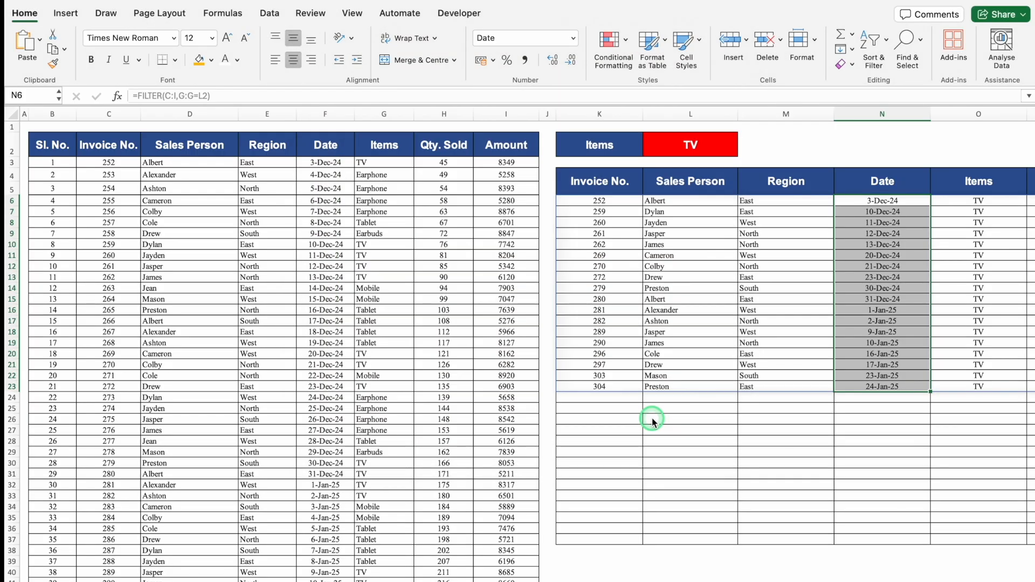
Inspect the formula behind the spilled result cells and clear the FILTER formula from K6.
{"action": "left_click", "coordinate": [601, 203]}
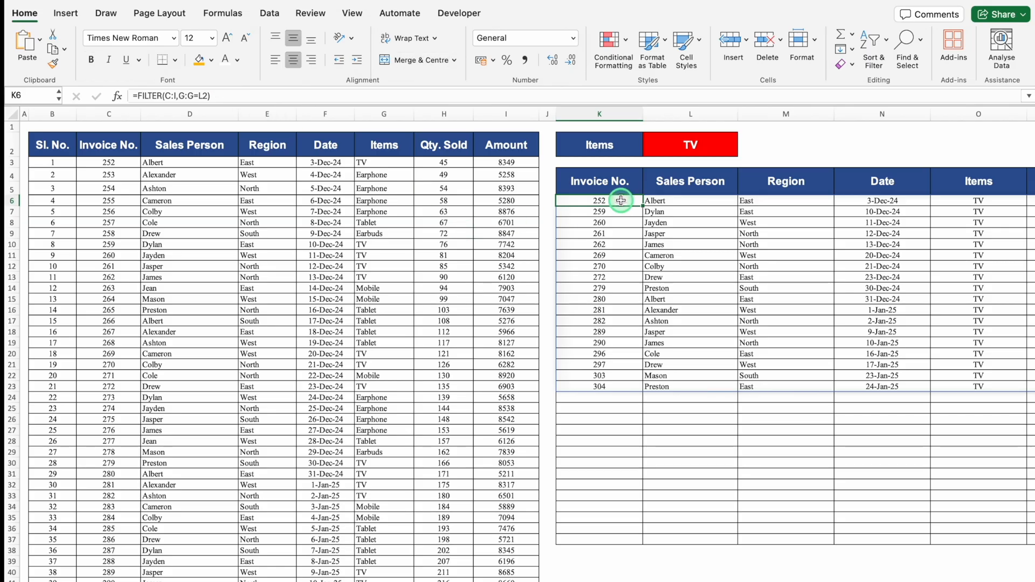
{"action": "left_click", "coordinate": [619, 224]}
{"action": "left_click", "coordinate": [682, 243]}
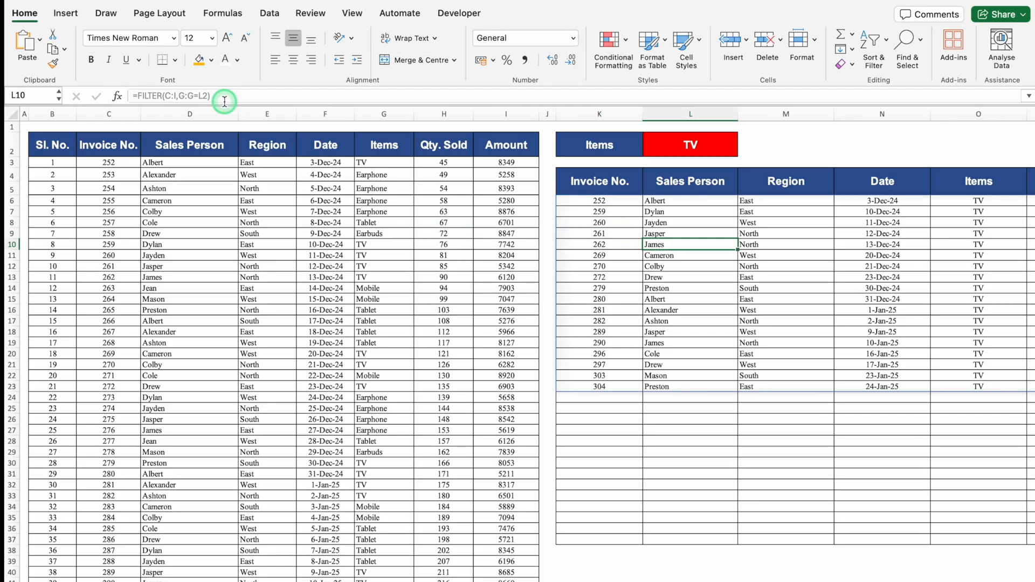
{"action": "left_click_drag", "start_coordinate": [688, 241], "coordinate": [839, 360]}
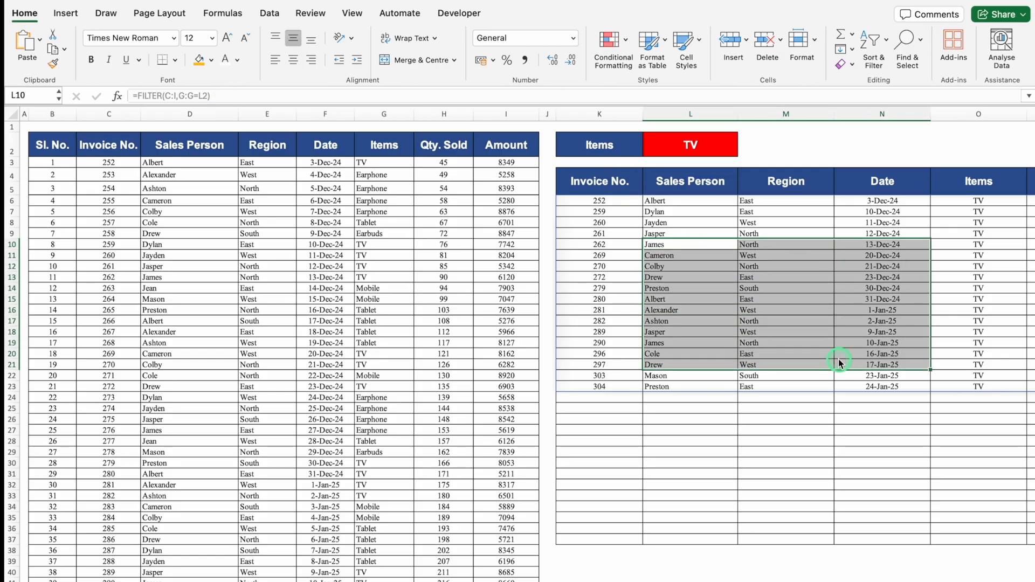
{"action": "left_click", "coordinate": [599, 201]}
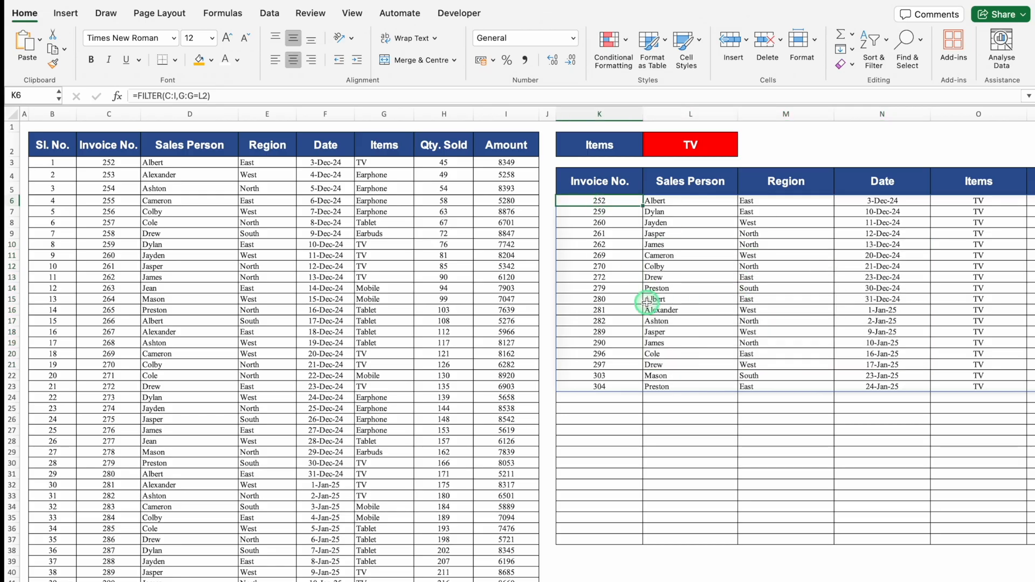
{"action": "key", "text": "Delete"}
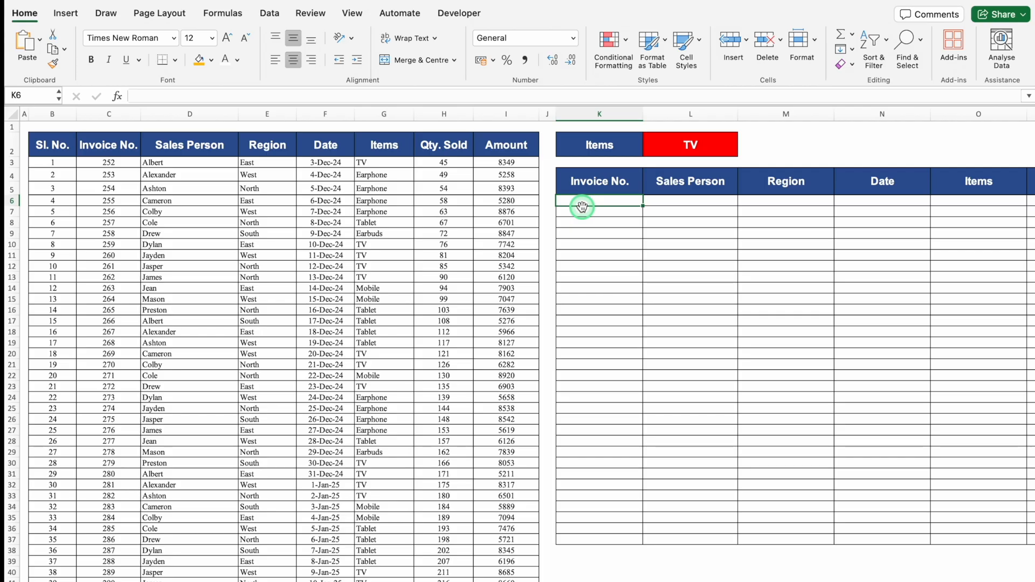
Enter =FILTER(D:I,G:G=L2) in L6 to list the records from Sales Person through Amount for the chosen item.
{"action": "left_click", "coordinate": [692, 202]}
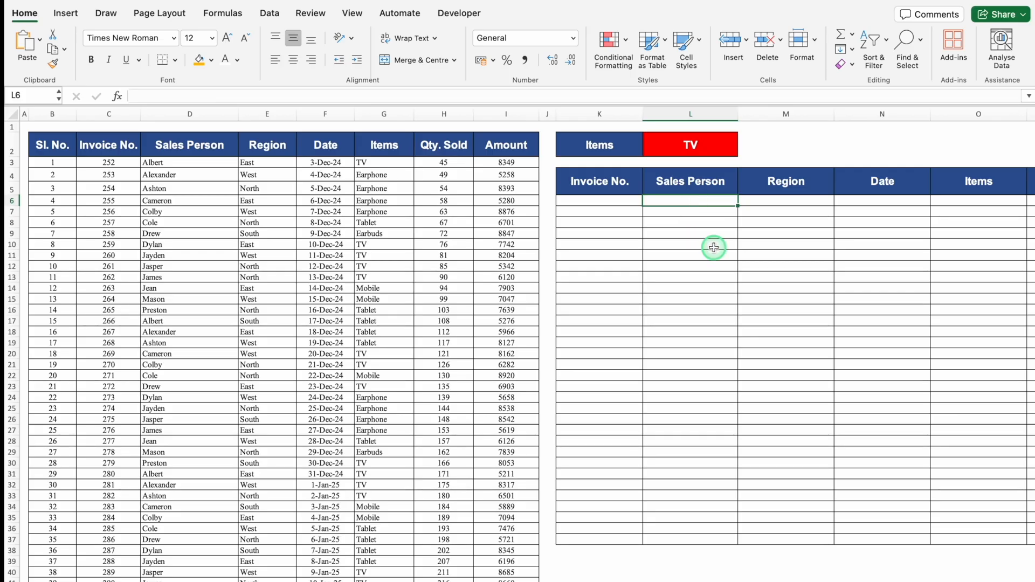
{"action": "type", "text": "="}
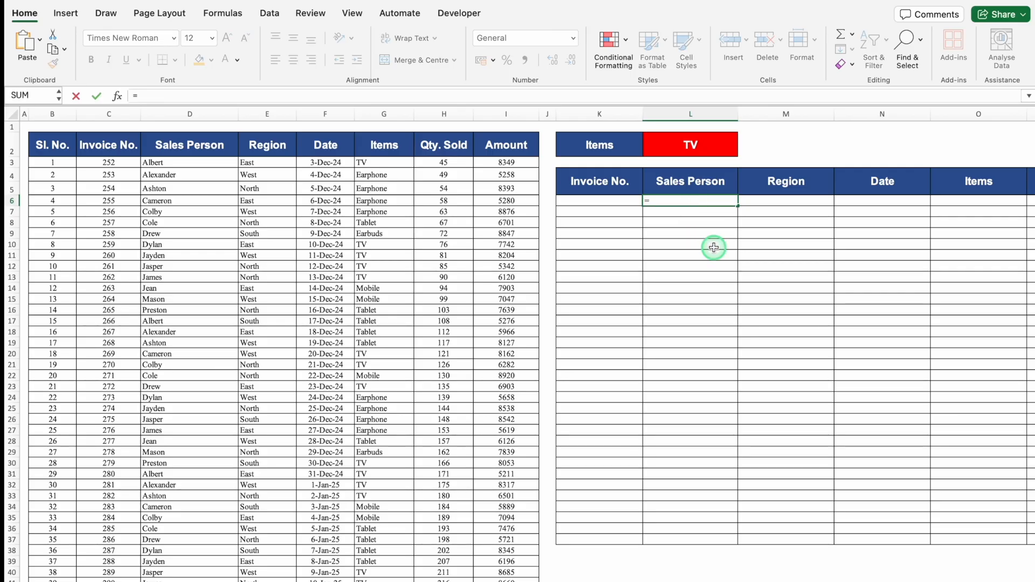
{"action": "type", "text": "FILTER("}
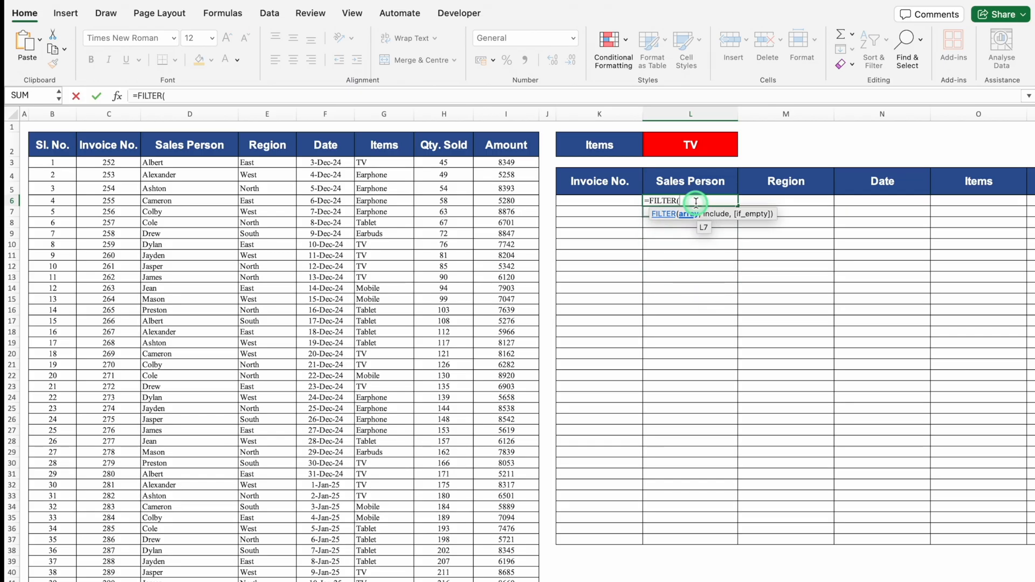
{"action": "left_click", "coordinate": [191, 111]}
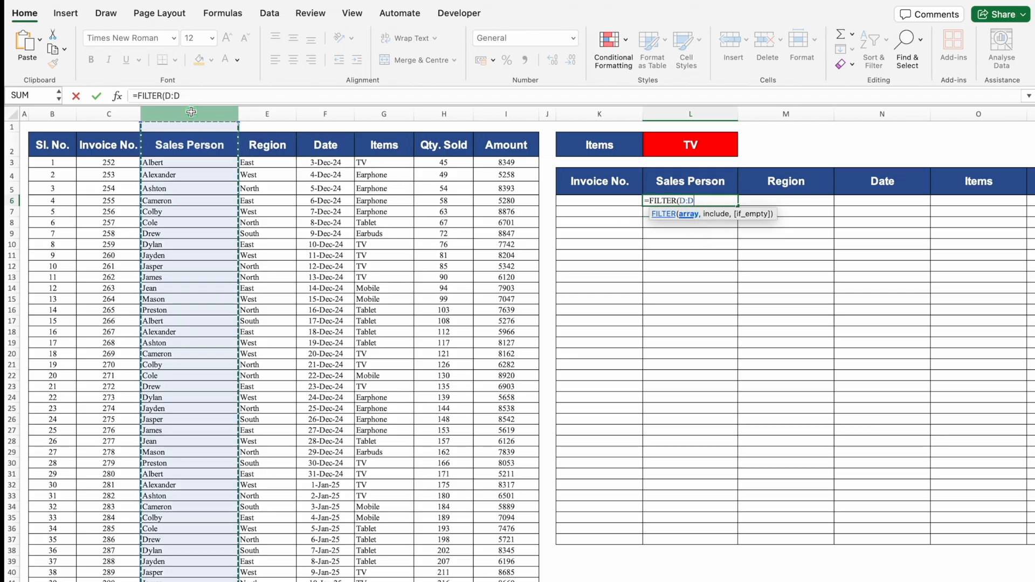
{"action": "left_click_drag", "start_coordinate": [190, 111], "coordinate": [499, 130]}
{"action": "type", "text": ","}
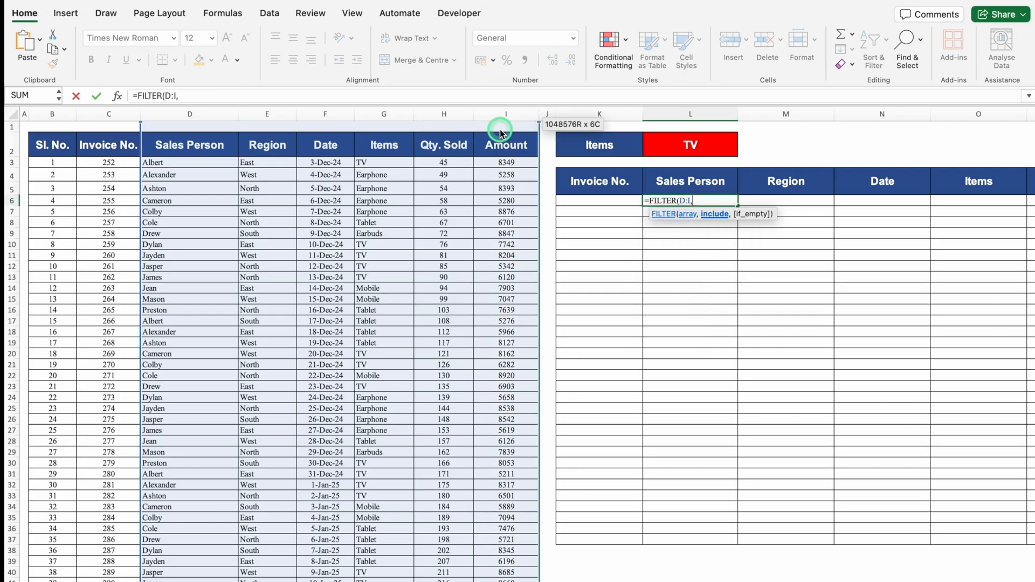
{"action": "left_click", "coordinate": [386, 113]}
{"action": "type", "text": "="}
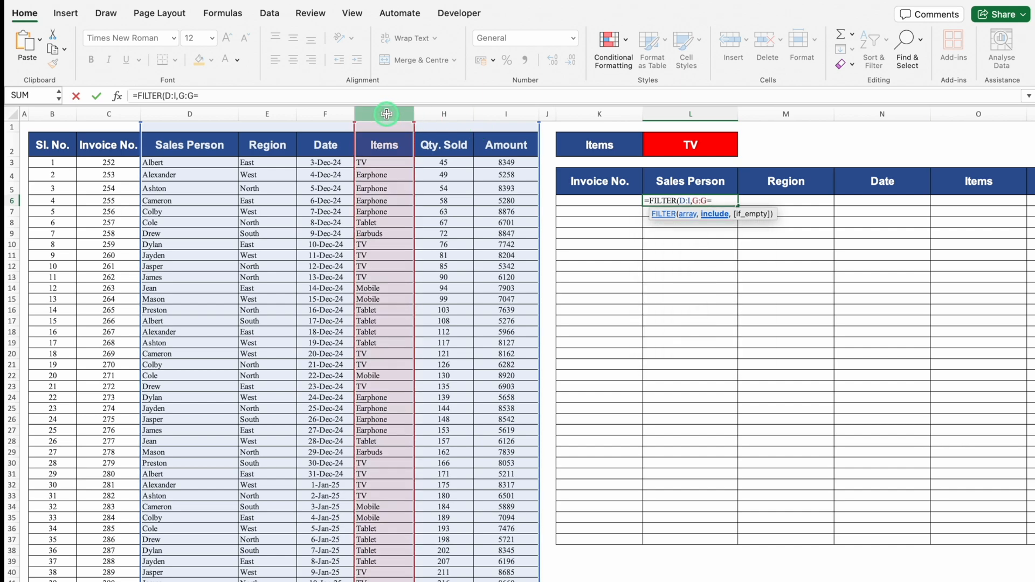
{"action": "left_click", "coordinate": [704, 143]}
{"action": "type", "text": ")"}
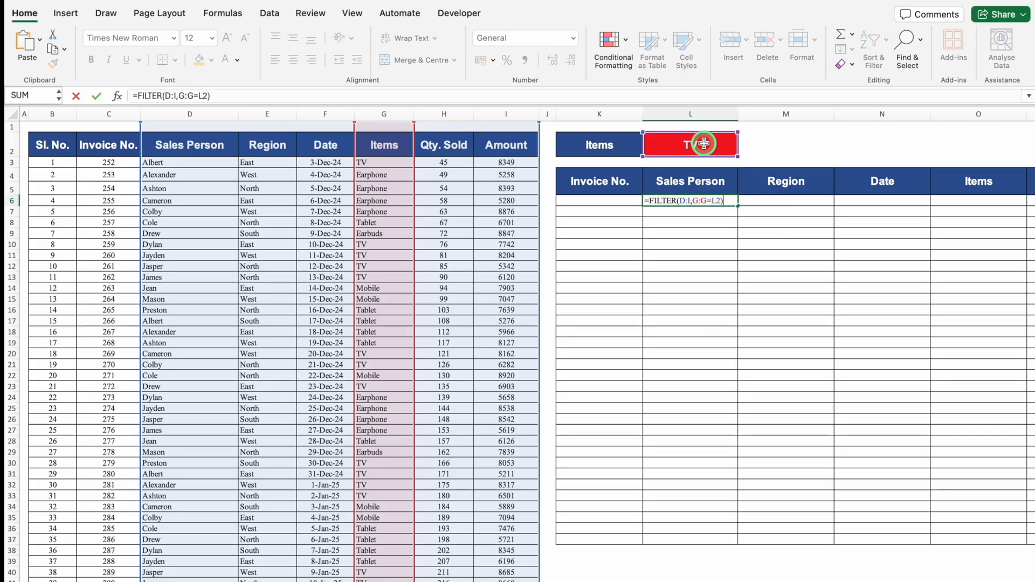
{"action": "key", "text": "Return"}
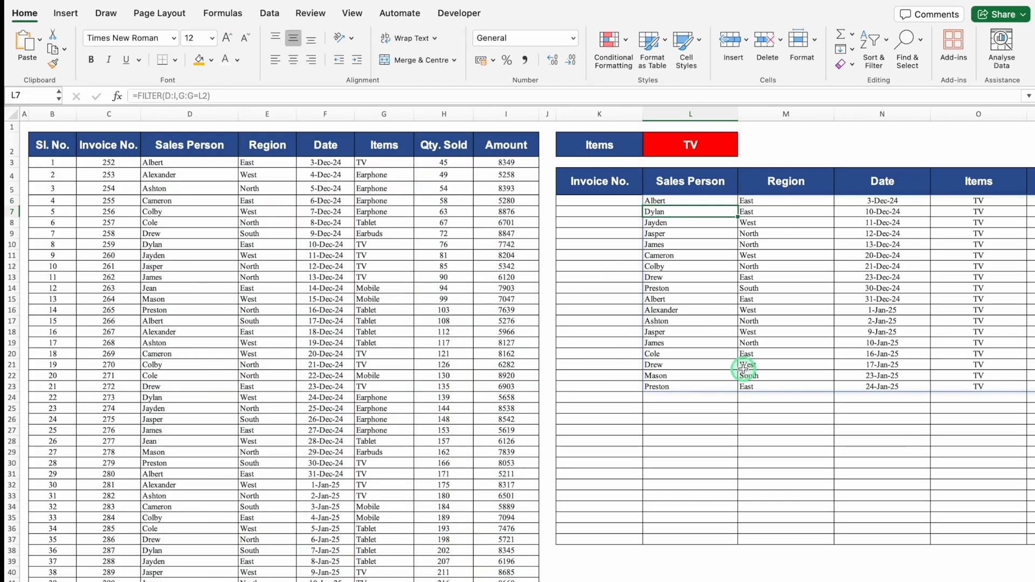